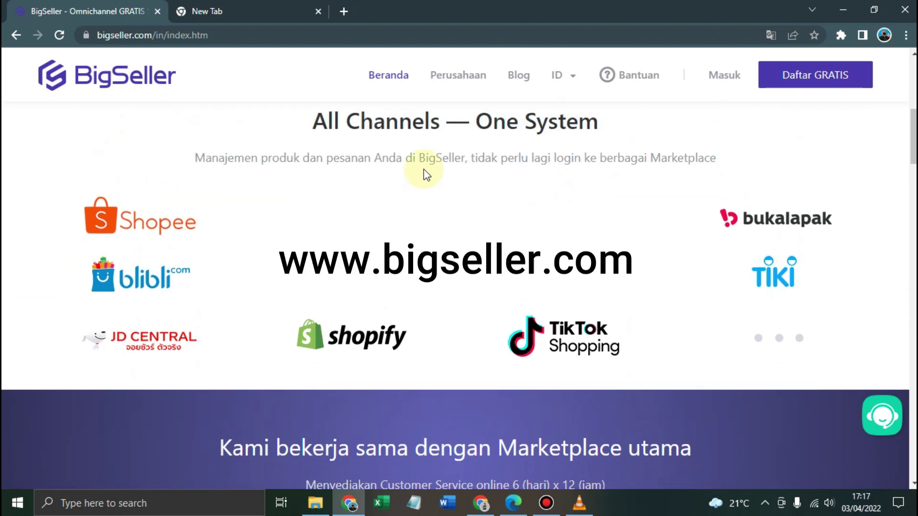
Step: Browse down through the bigseller.com homepage's feature sections
{"action": "scroll", "coordinate": [424, 169], "scroll_direction": "down", "scroll_amount": 6}
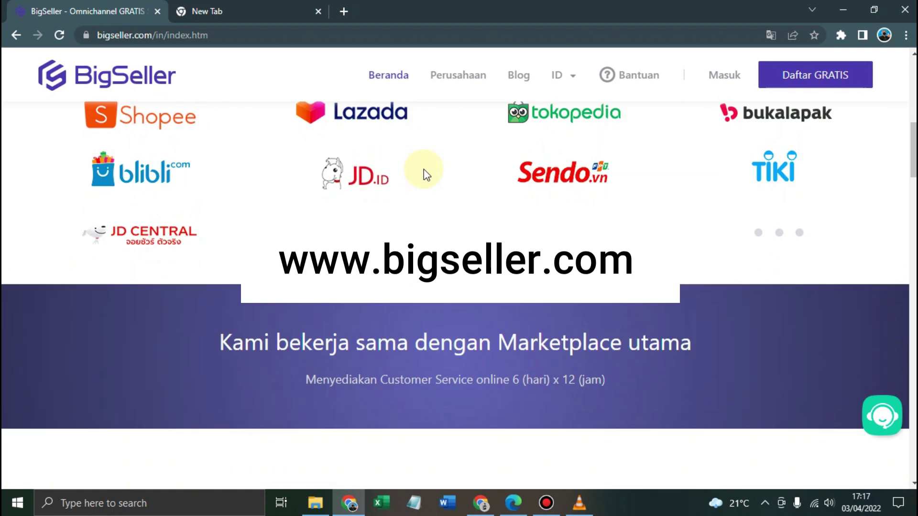
{"action": "scroll", "coordinate": [424, 168], "scroll_direction": "down", "scroll_amount": 2}
{"action": "scroll", "coordinate": [423, 168], "scroll_direction": "down", "scroll_amount": 2}
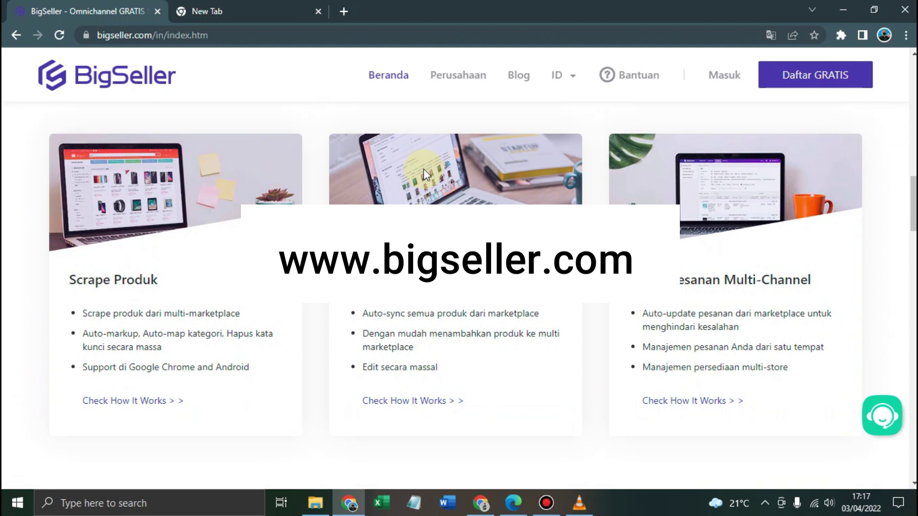
{"action": "scroll", "coordinate": [544, 160], "scroll_direction": "down", "scroll_amount": 1}
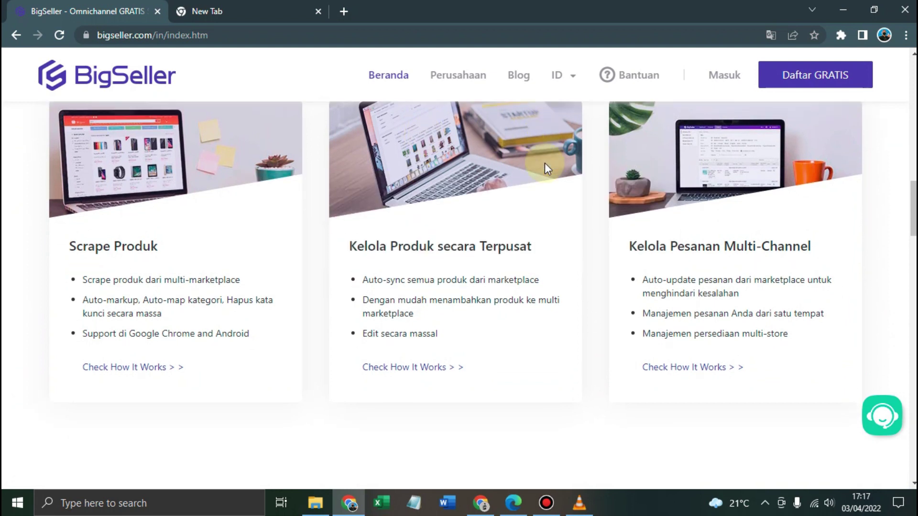
{"action": "scroll", "coordinate": [520, 172], "scroll_direction": "down", "scroll_amount": 5}
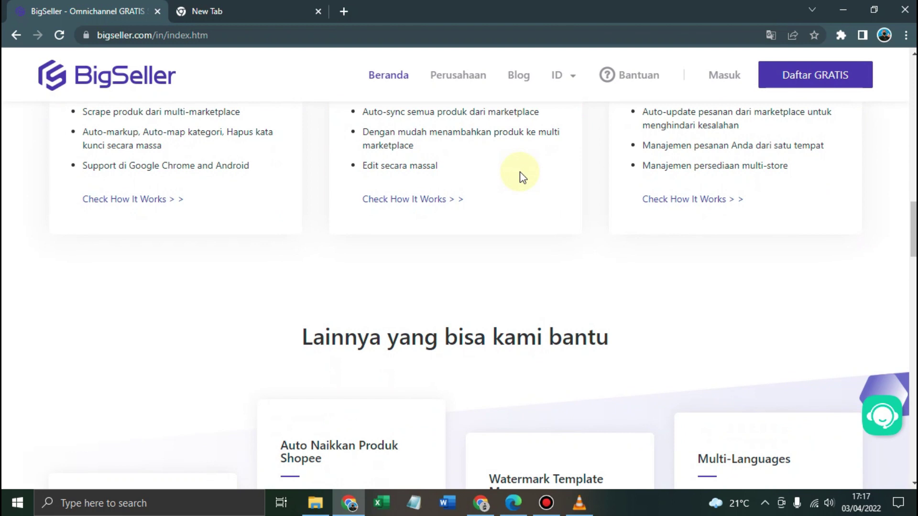
{"action": "scroll", "coordinate": [523, 176], "scroll_direction": "down", "scroll_amount": 1}
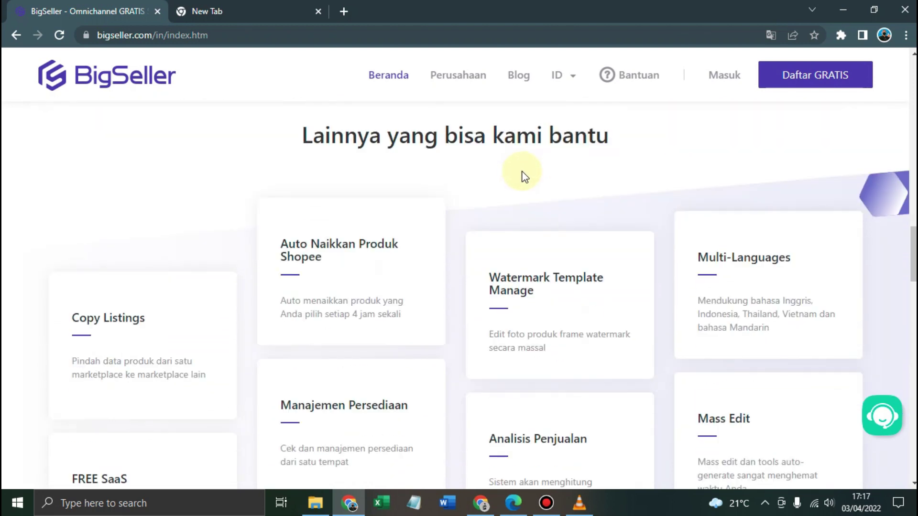
{"action": "scroll", "coordinate": [543, 185], "scroll_direction": "down", "scroll_amount": 3}
{"action": "scroll", "coordinate": [544, 180], "scroll_direction": "up", "scroll_amount": 1}
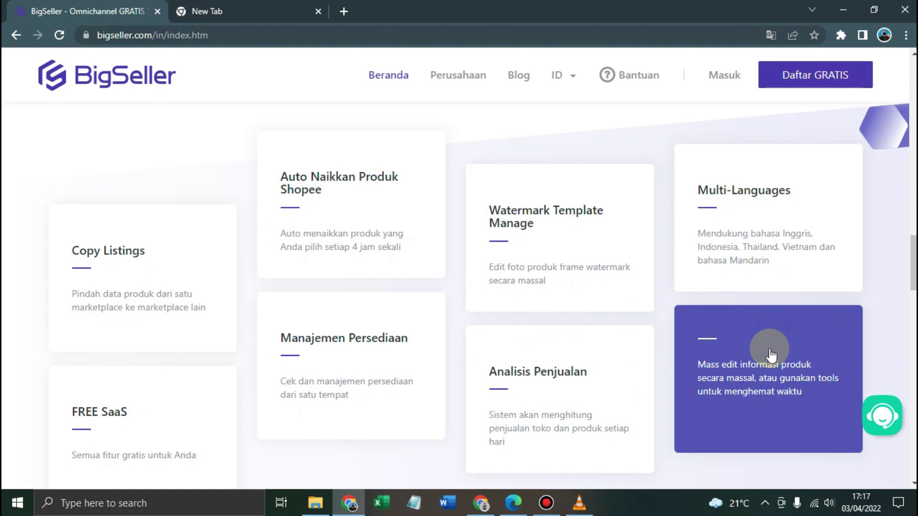
{"action": "scroll", "coordinate": [545, 346], "scroll_direction": "down", "scroll_amount": 3}
{"action": "scroll", "coordinate": [558, 296], "scroll_direction": "down", "scroll_amount": 6}
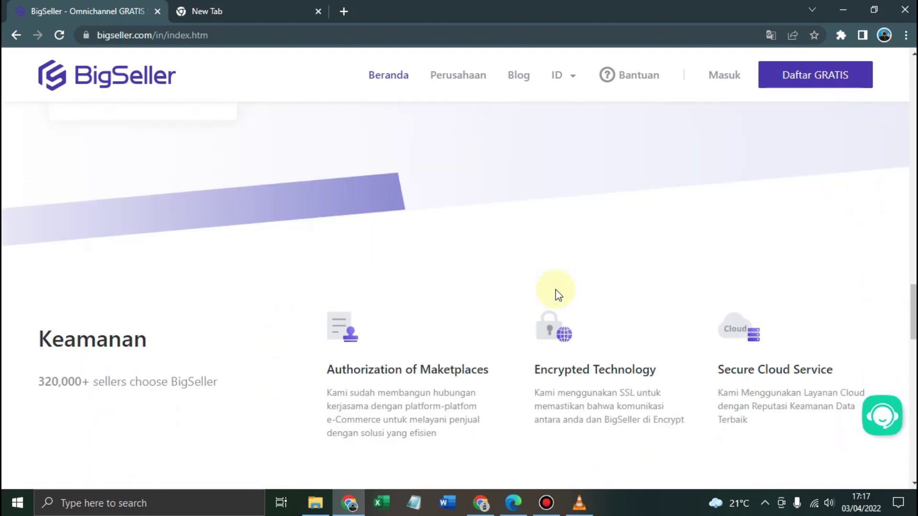
{"action": "scroll", "coordinate": [556, 294], "scroll_direction": "down", "scroll_amount": 5}
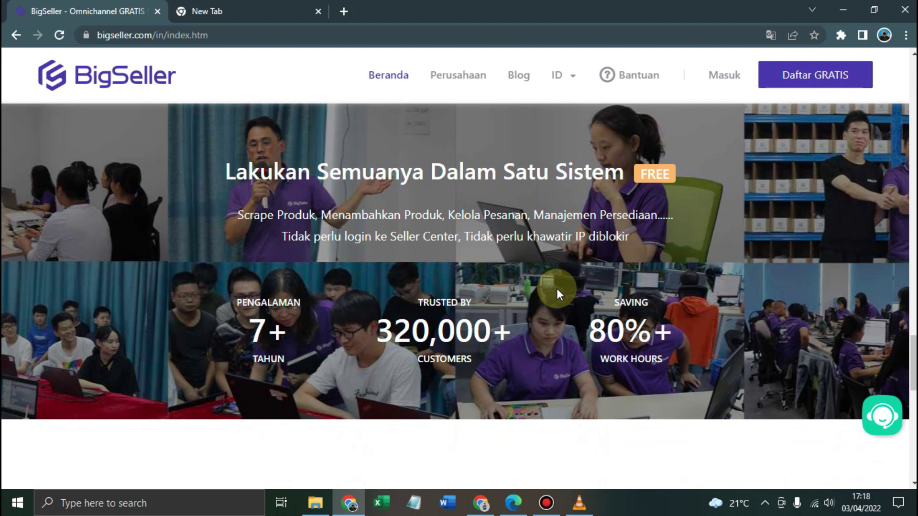
{"action": "scroll", "coordinate": [558, 287], "scroll_direction": "down", "scroll_amount": 12}
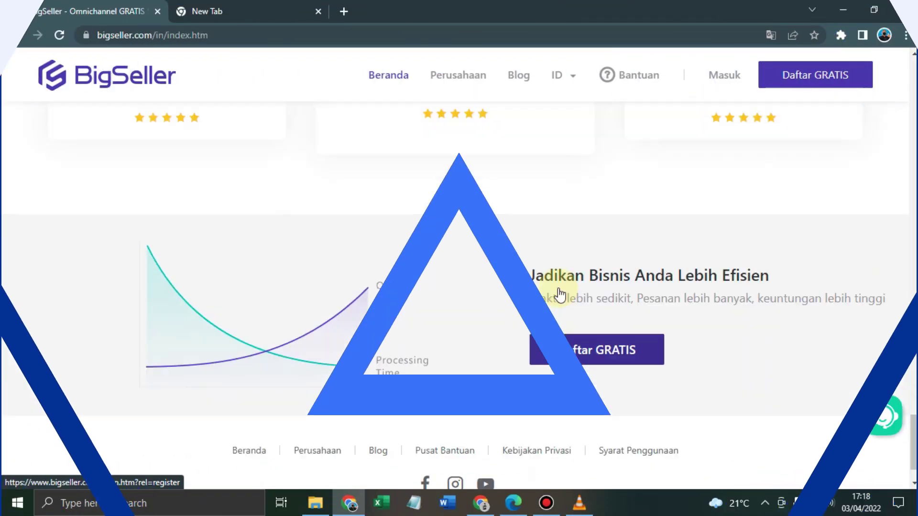
Step: Scroll back up the homepage and switch to the BigSeller Dasbor window
{"action": "scroll", "coordinate": [560, 294], "scroll_direction": "up", "scroll_amount": 5}
{"action": "scroll", "coordinate": [560, 294], "scroll_direction": "up", "scroll_amount": 15}
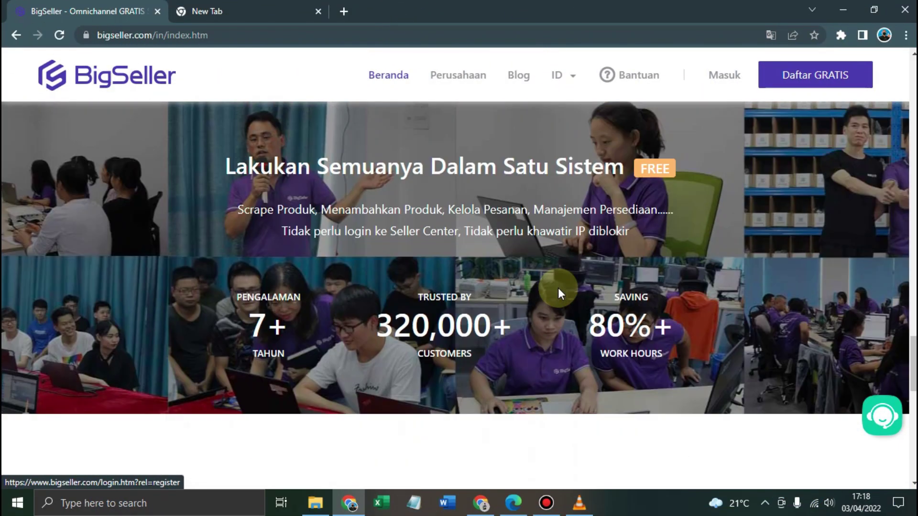
{"action": "scroll", "coordinate": [862, 200], "scroll_direction": "up", "scroll_amount": 15}
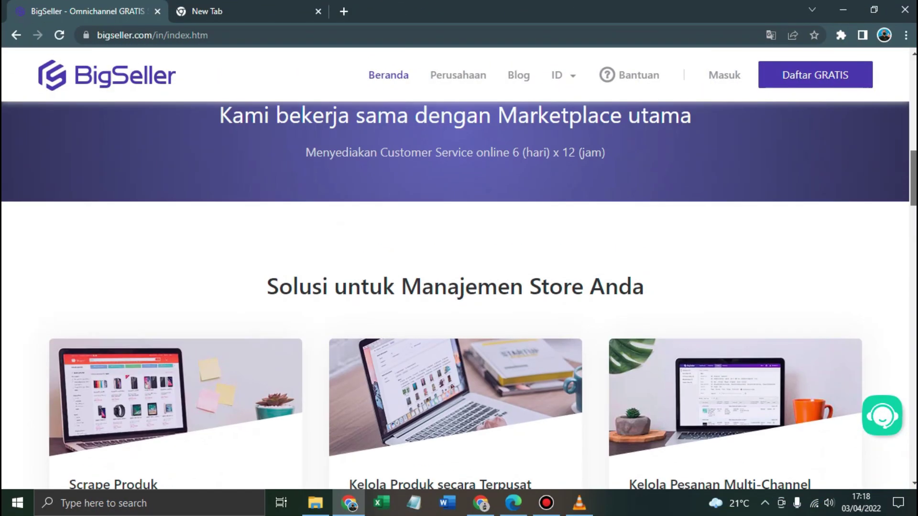
{"action": "left_click", "coordinate": [487, 508]}
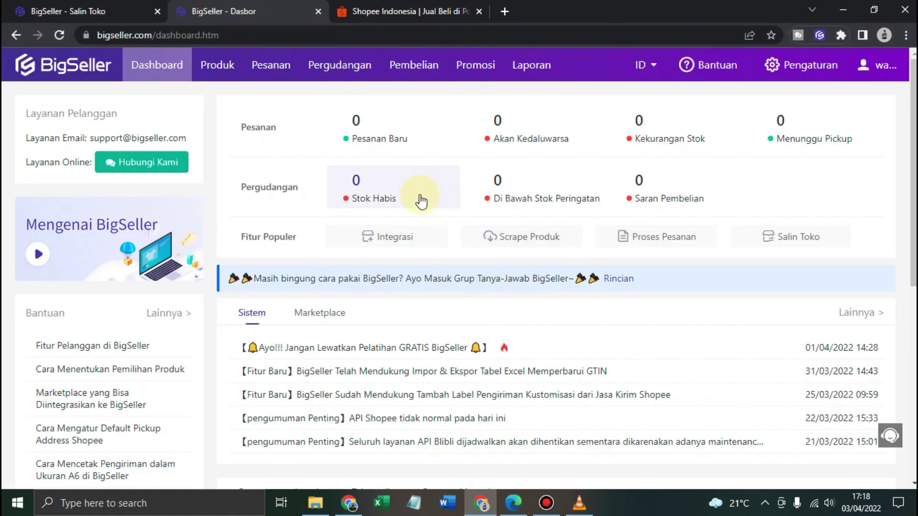
Step: Review the dashboard's Pesanan and Pergudangan menus, then return to the BigSeller homepage window
{"action": "scroll", "coordinate": [349, 231], "scroll_direction": "down", "scroll_amount": 1}
{"action": "scroll", "coordinate": [353, 229], "scroll_direction": "up", "scroll_amount": 1}
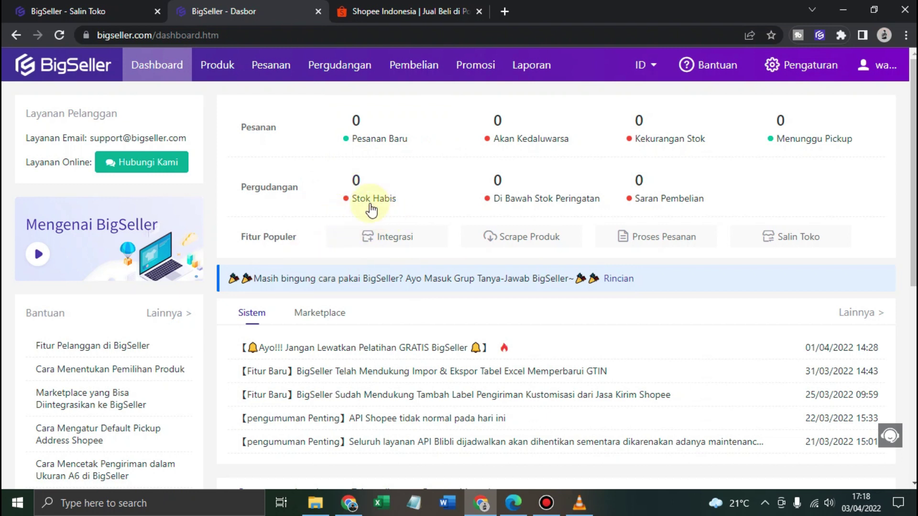
{"action": "mouse_move", "coordinate": [274, 79]}
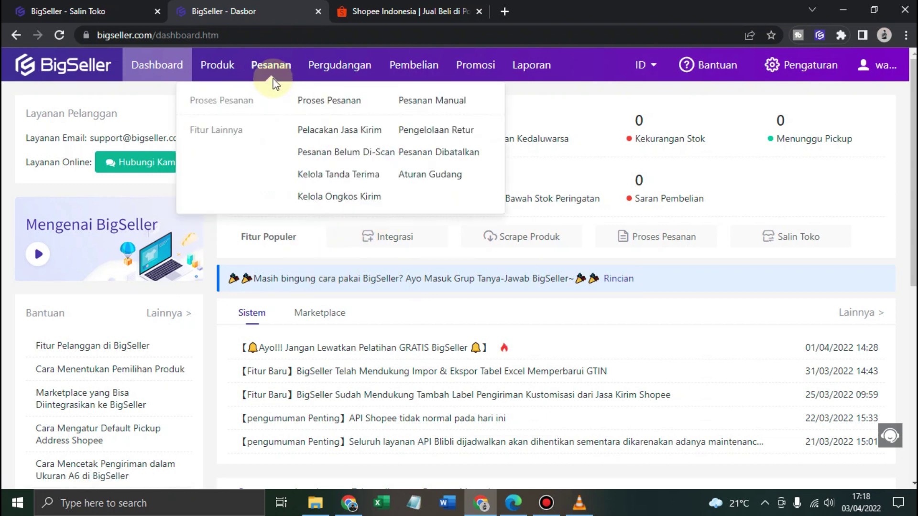
{"action": "mouse_move", "coordinate": [528, 71]}
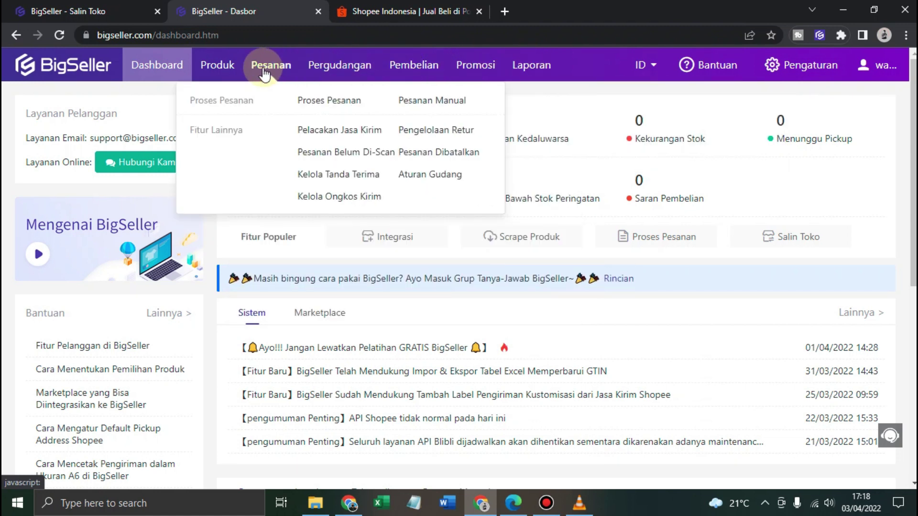
{"action": "mouse_move", "coordinate": [221, 73]}
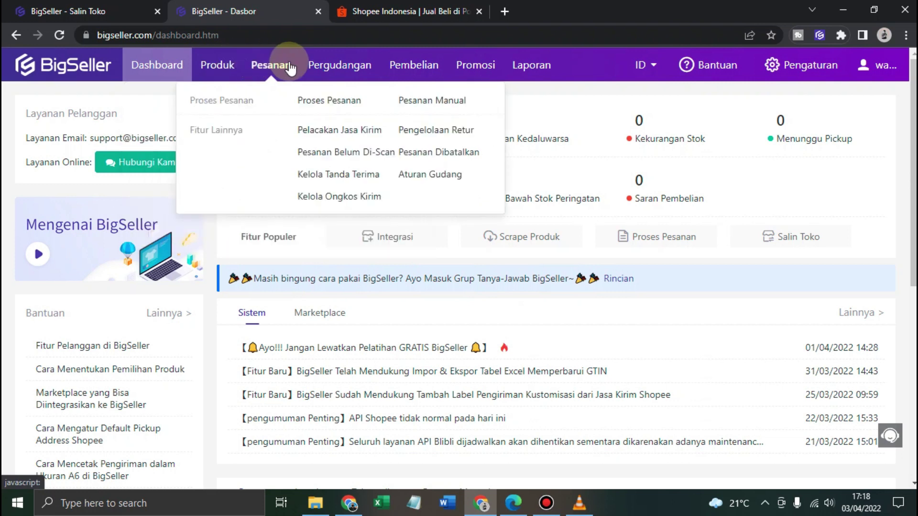
{"action": "mouse_move", "coordinate": [321, 65]}
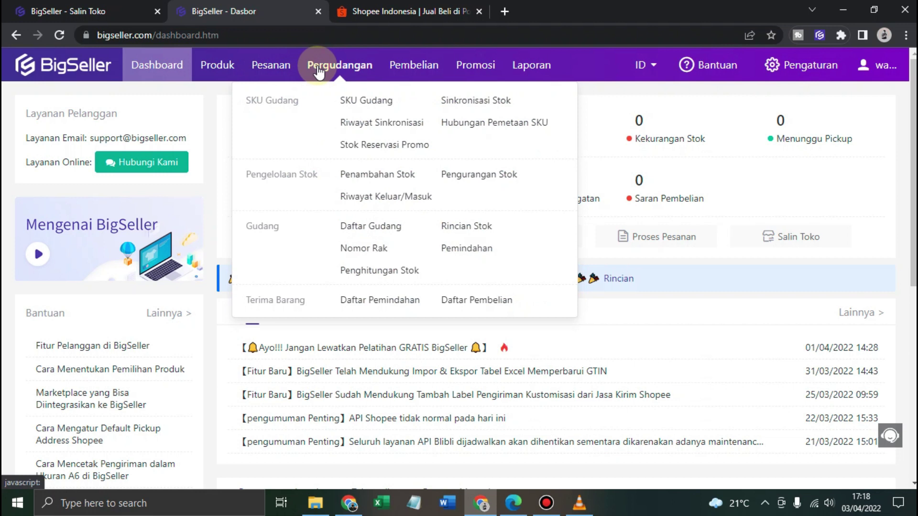
{"action": "mouse_move", "coordinate": [454, 74]}
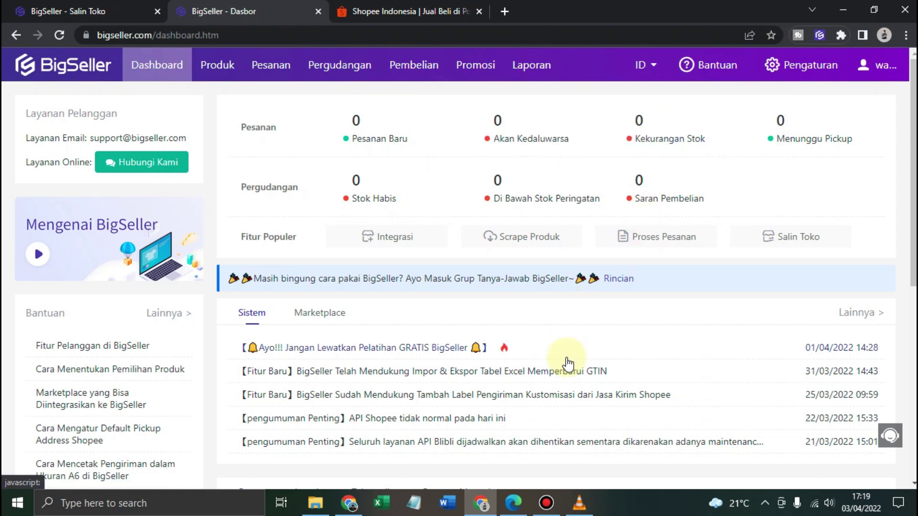
{"action": "scroll", "coordinate": [568, 363], "scroll_direction": "down", "scroll_amount": 8}
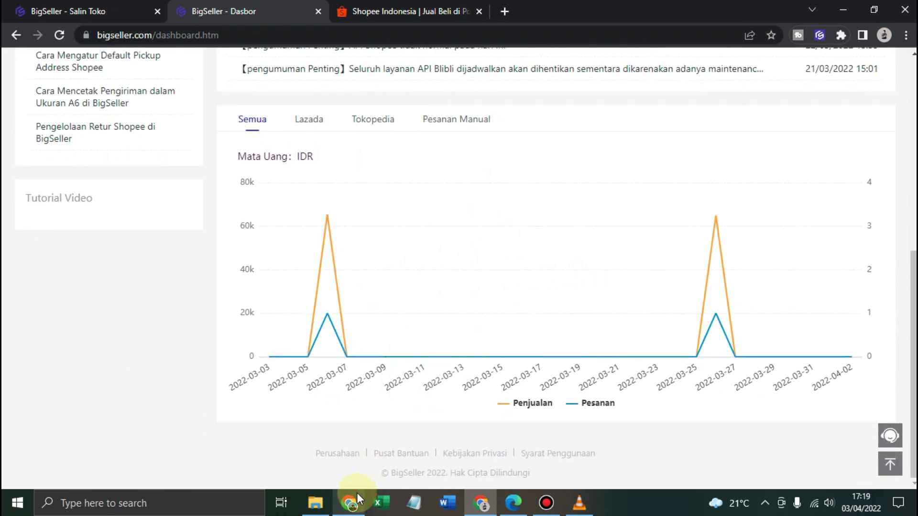
{"action": "left_click", "coordinate": [352, 503]}
Step: Browse the BigSeller homepage and open the Daftar GRATIS registration page
{"action": "scroll", "coordinate": [446, 301], "scroll_direction": "down", "scroll_amount": 6}
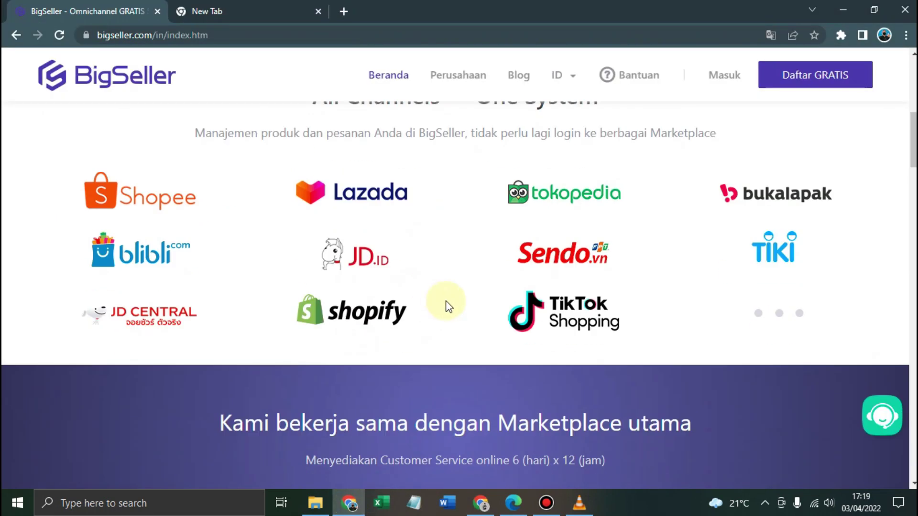
{"action": "scroll", "coordinate": [447, 300], "scroll_direction": "down", "scroll_amount": 10}
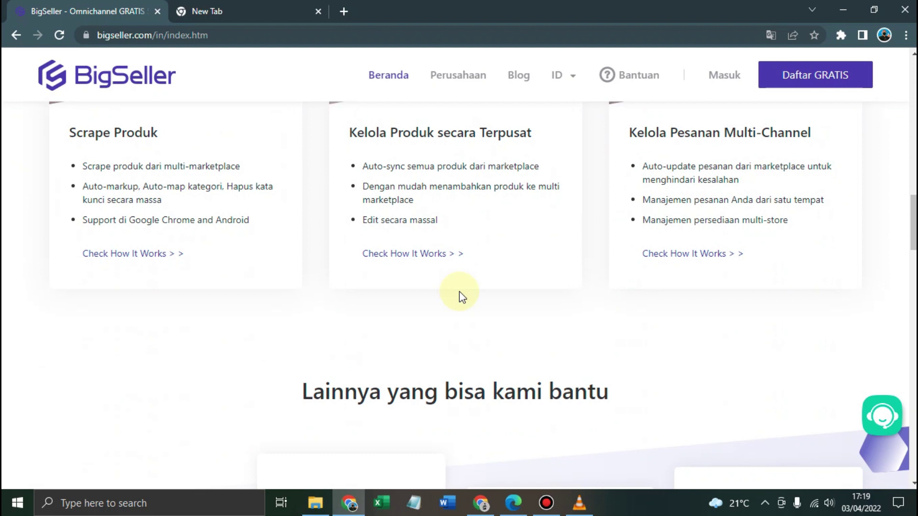
{"action": "scroll", "coordinate": [502, 279], "scroll_direction": "up", "scroll_amount": 5}
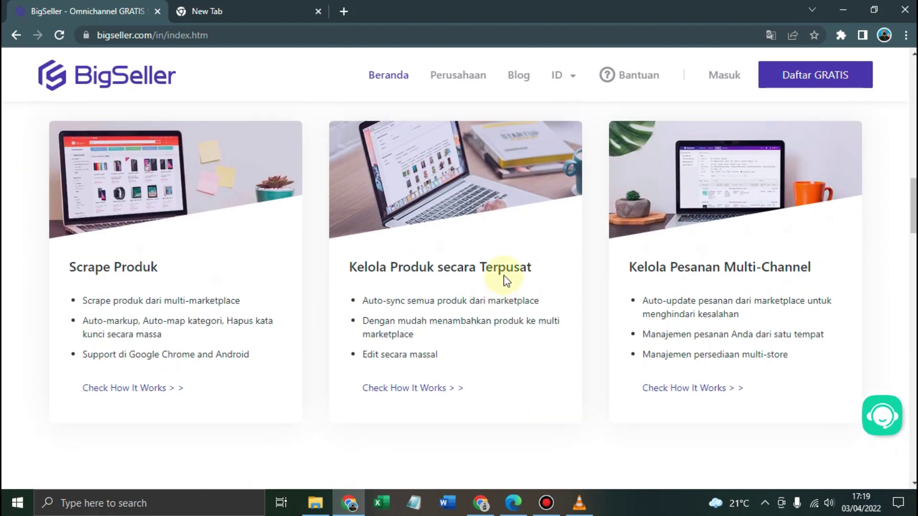
{"action": "scroll", "coordinate": [503, 276], "scroll_direction": "down", "scroll_amount": 12}
{"action": "scroll", "coordinate": [505, 282], "scroll_direction": "down", "scroll_amount": 13}
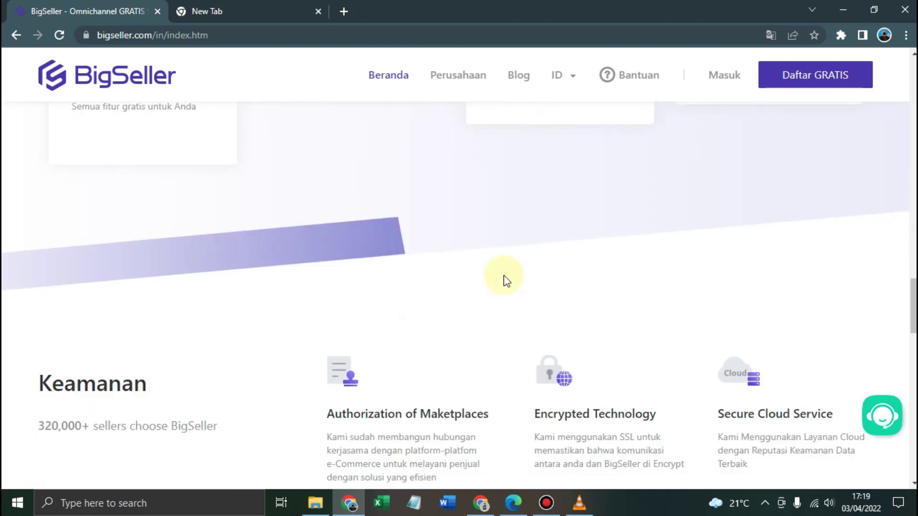
{"action": "scroll", "coordinate": [503, 276], "scroll_direction": "down", "scroll_amount": 12}
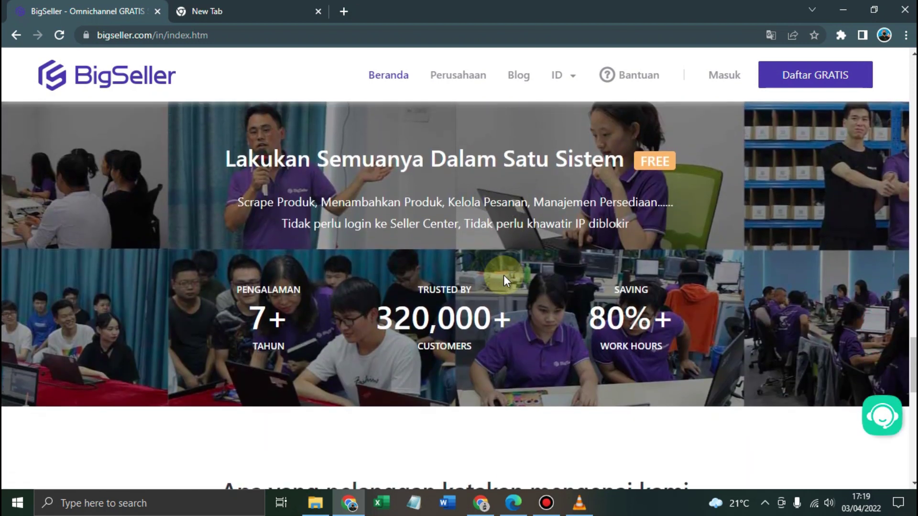
{"action": "scroll", "coordinate": [505, 275], "scroll_direction": "down", "scroll_amount": 6}
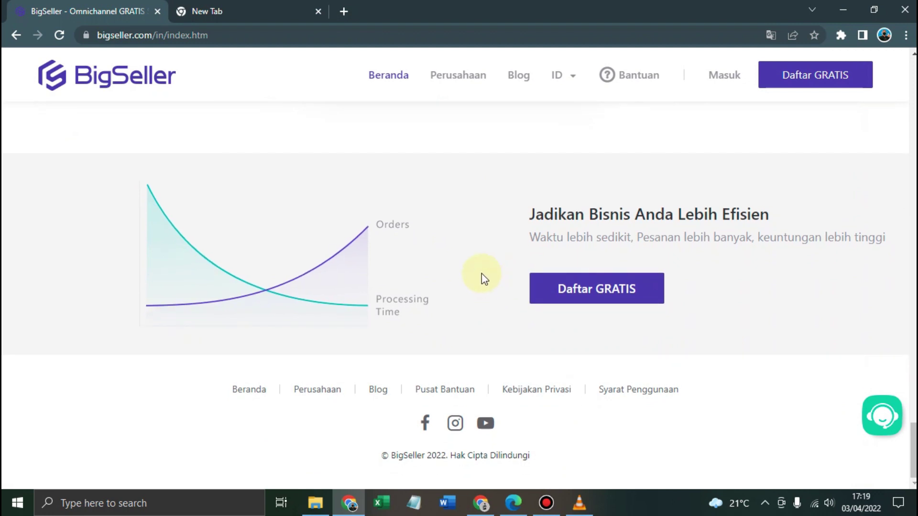
{"action": "scroll", "coordinate": [481, 274], "scroll_direction": "up", "scroll_amount": 20}
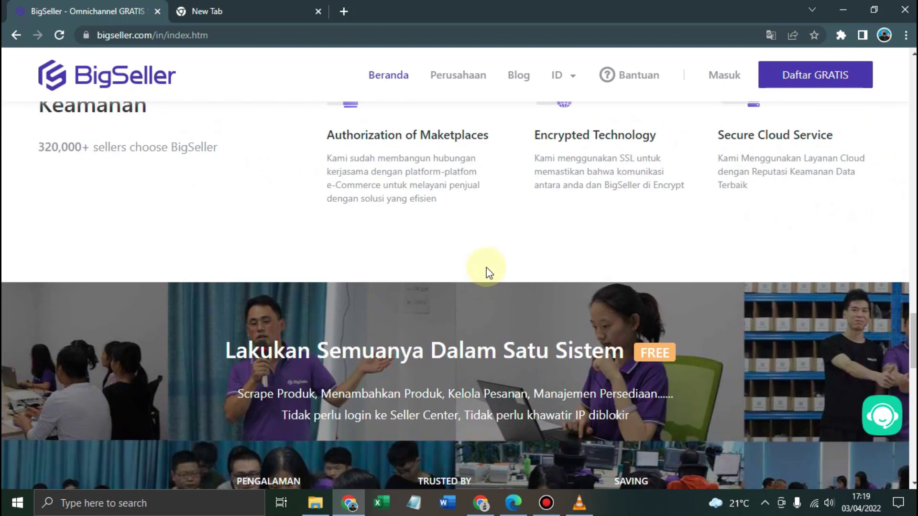
{"action": "scroll", "coordinate": [490, 270], "scroll_direction": "up", "scroll_amount": 15}
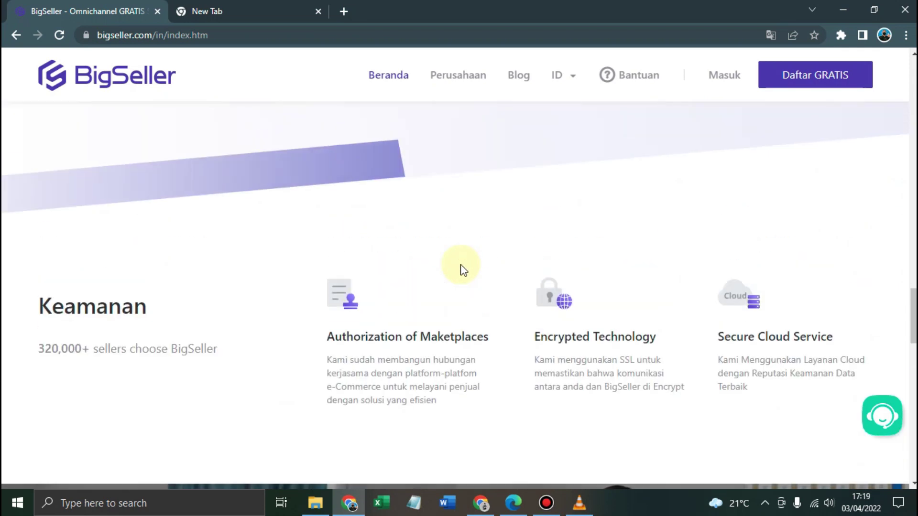
{"action": "scroll", "coordinate": [379, 307], "scroll_direction": "up", "scroll_amount": 10}
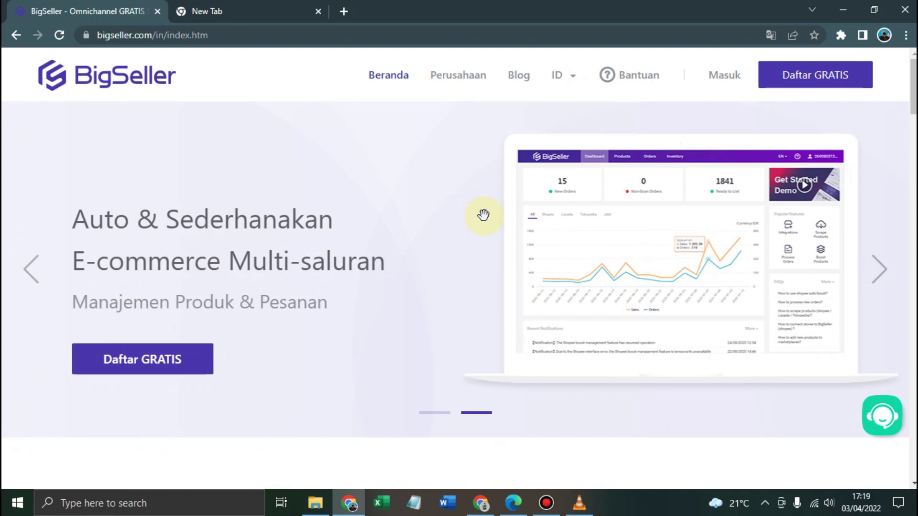
{"action": "scroll", "coordinate": [467, 258], "scroll_direction": "down", "scroll_amount": 6}
{"action": "scroll", "coordinate": [475, 286], "scroll_direction": "up", "scroll_amount": 6}
{"action": "left_click", "coordinate": [827, 85]}
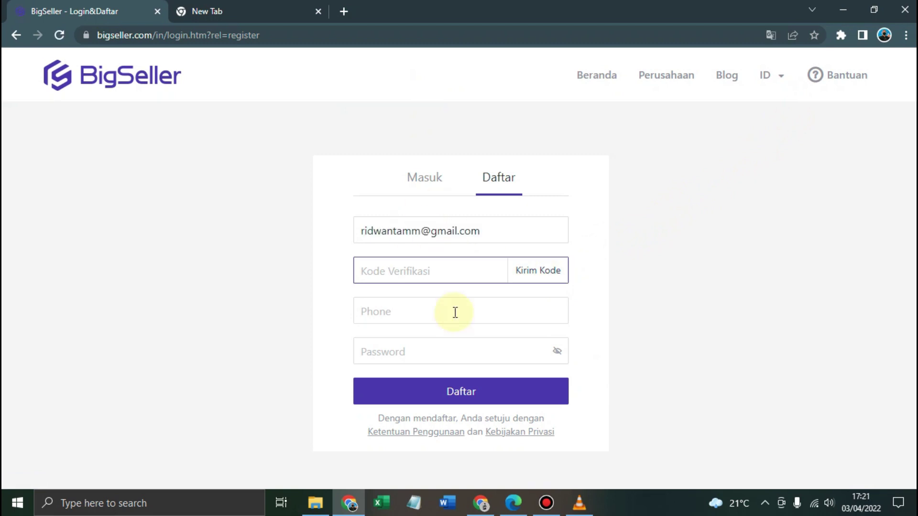
Step: Fill in the phone number and password, then request the e-mail verification code (Kirim Kode)
{"action": "left_click", "coordinate": [455, 312]}
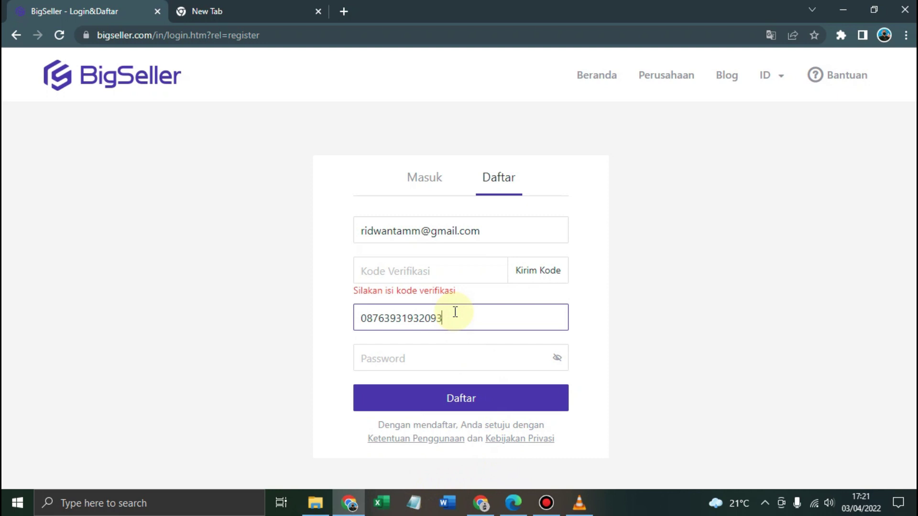
{"action": "left_click", "coordinate": [447, 360]}
{"action": "type", "text": "•"}
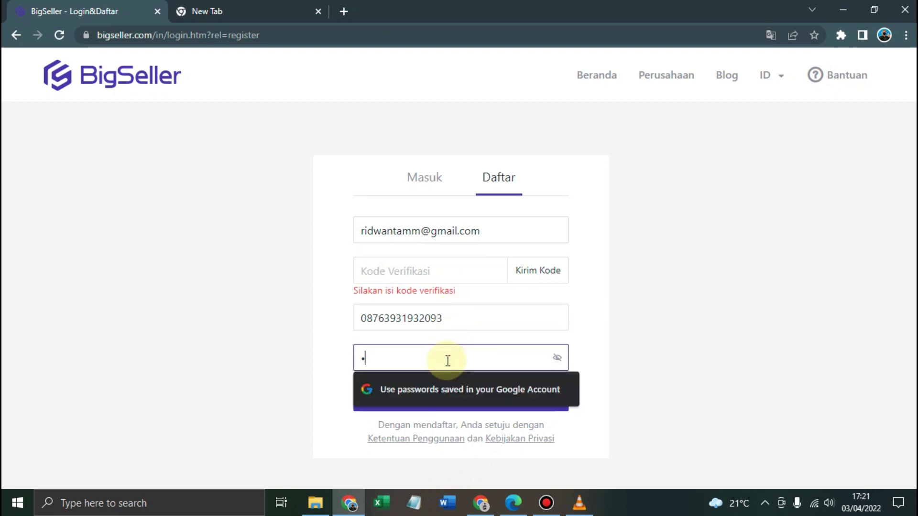
{"action": "type", "text": "••••••"}
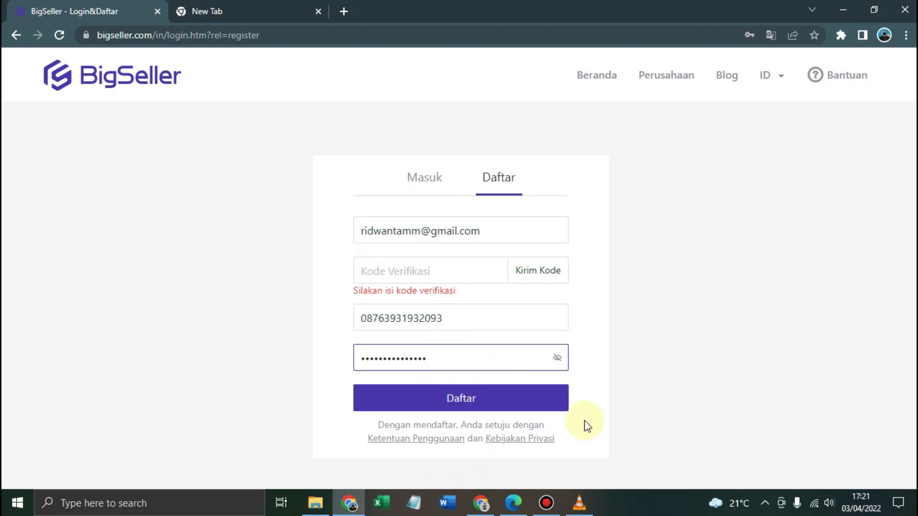
{"action": "left_click", "coordinate": [557, 278]}
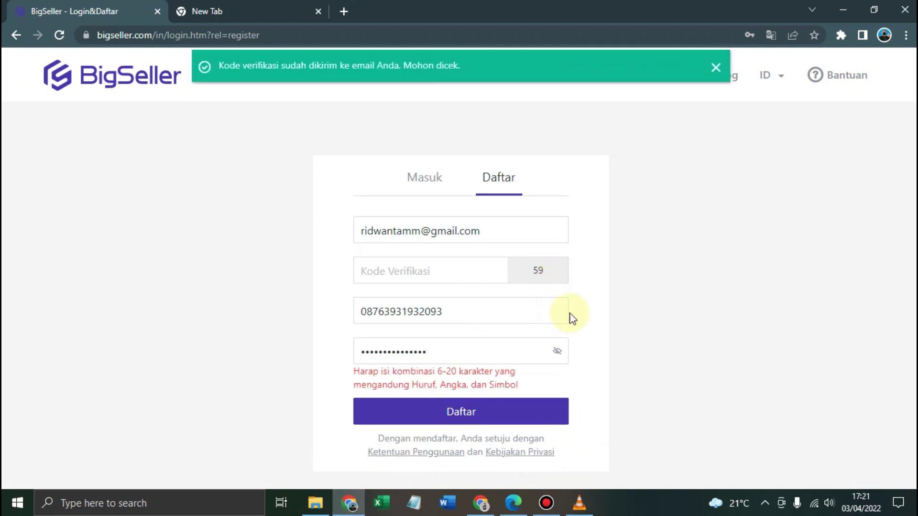
Step: Open BigSeller's 'Verify your email' message in Gmail and locate the verification code
{"action": "left_click", "coordinate": [480, 502]}
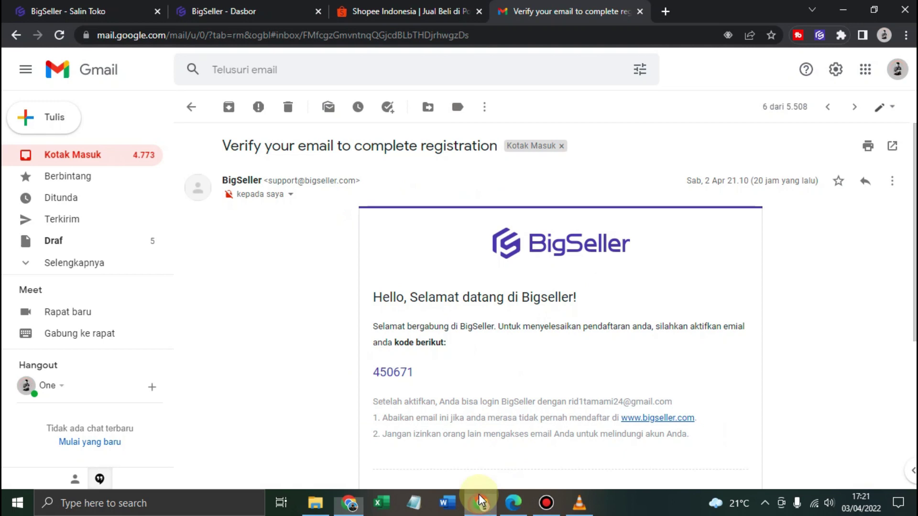
{"action": "scroll", "coordinate": [518, 329], "scroll_direction": "down", "scroll_amount": 2}
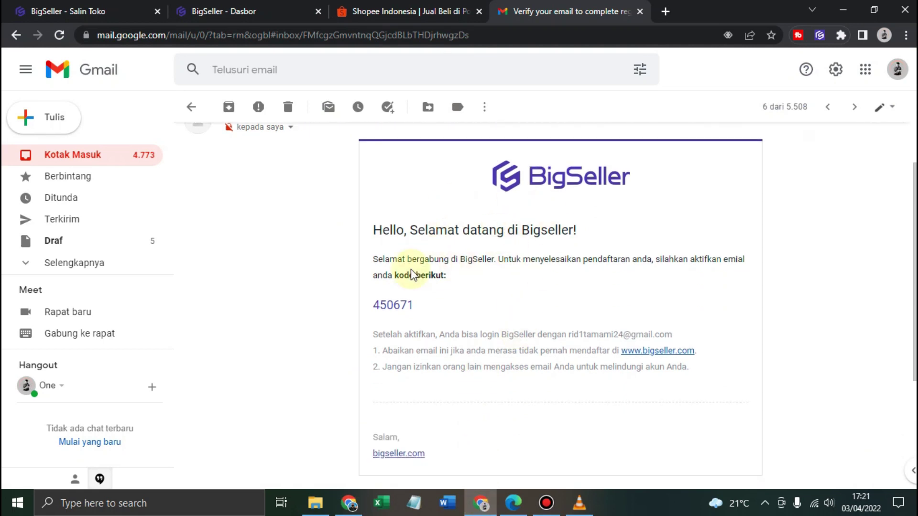
{"action": "left_click_drag", "start_coordinate": [393, 231], "coordinate": [555, 230]}
{"action": "left_click", "coordinate": [471, 311]}
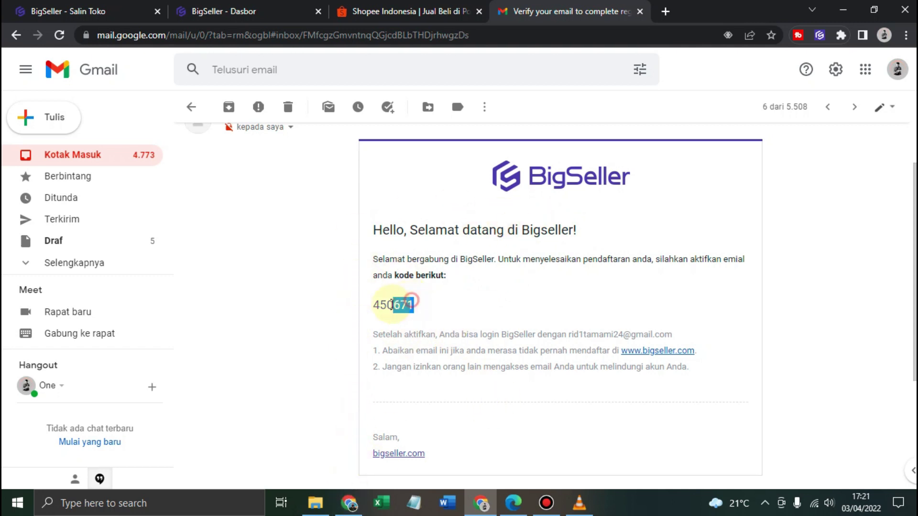
Step: Enter the six-digit e-mailed verification code in the Kode Verifikasi field
{"action": "left_click", "coordinate": [349, 503]}
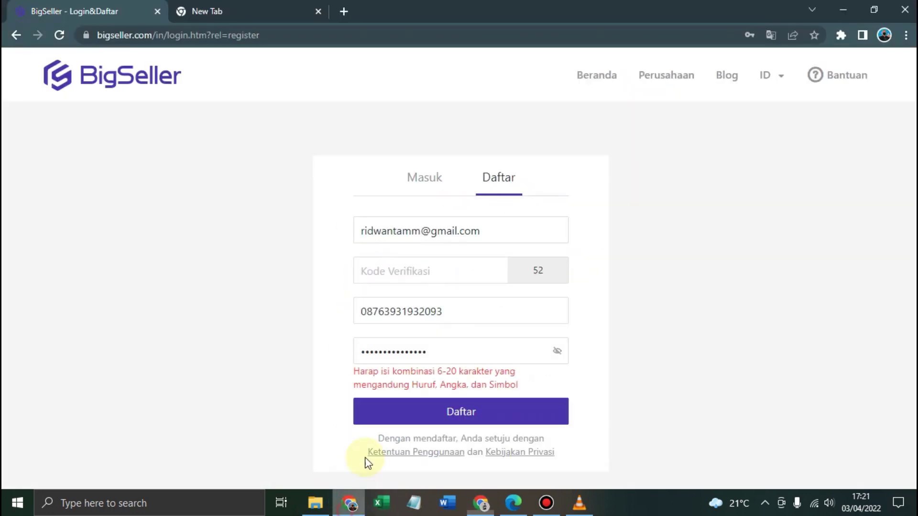
{"action": "left_click", "coordinate": [453, 274]}
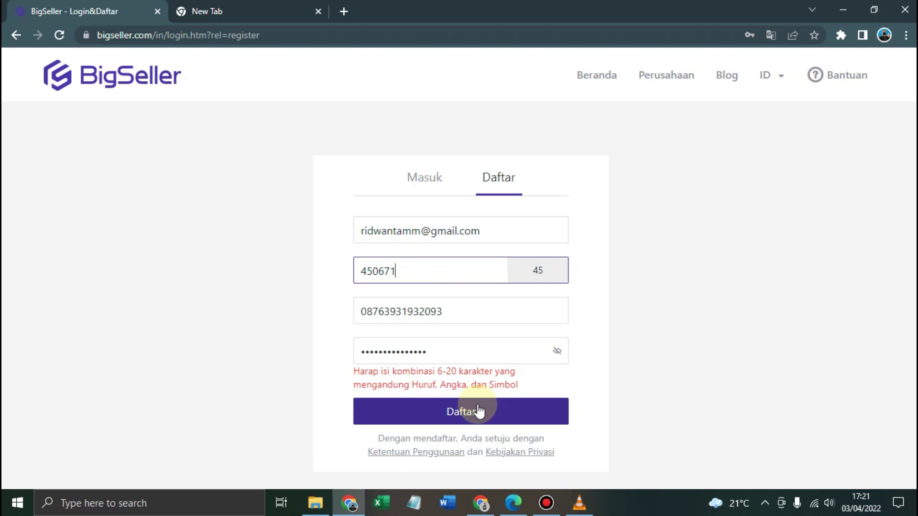
Step: Switch to the Masuk tab and log in with the saved credentials
{"action": "left_click", "coordinate": [437, 193]}
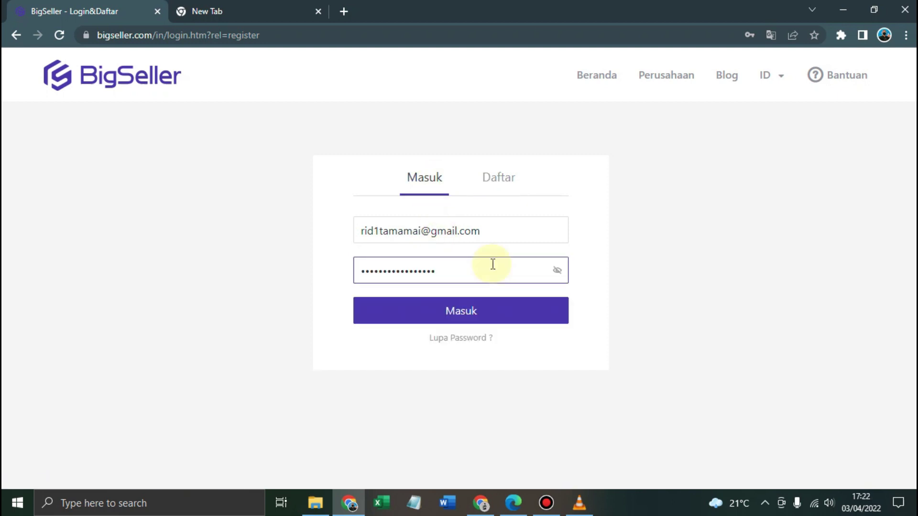
{"action": "left_click", "coordinate": [483, 323]}
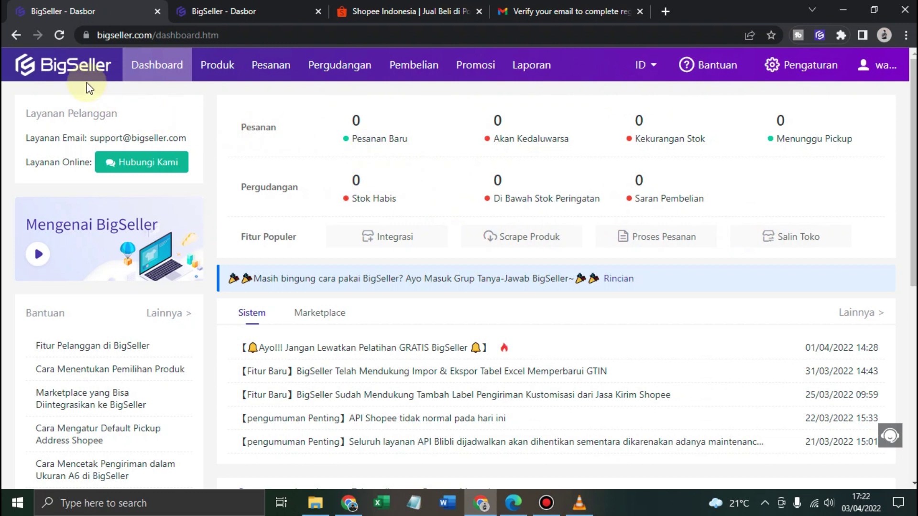
{"action": "scroll", "coordinate": [478, 301], "scroll_direction": "down", "scroll_amount": 3}
{"action": "scroll", "coordinate": [485, 308], "scroll_direction": "up", "scroll_amount": 3}
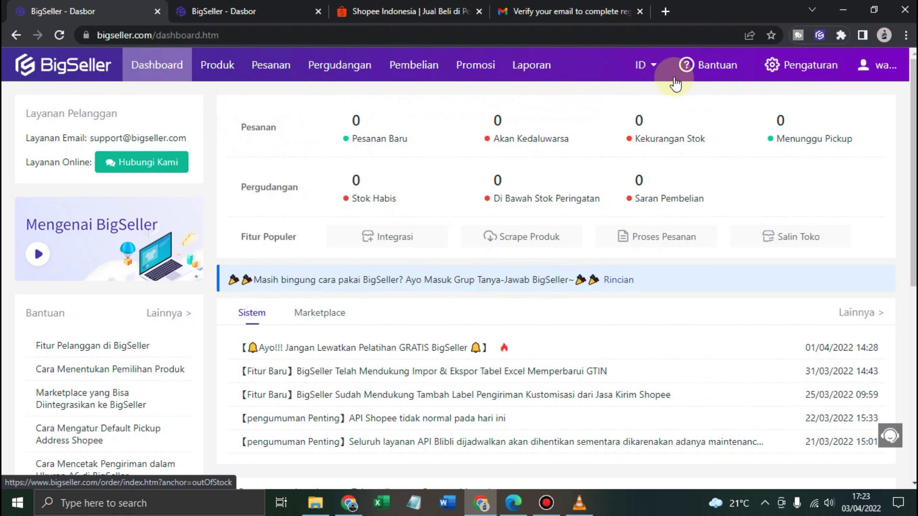
{"action": "mouse_move", "coordinate": [234, 85]}
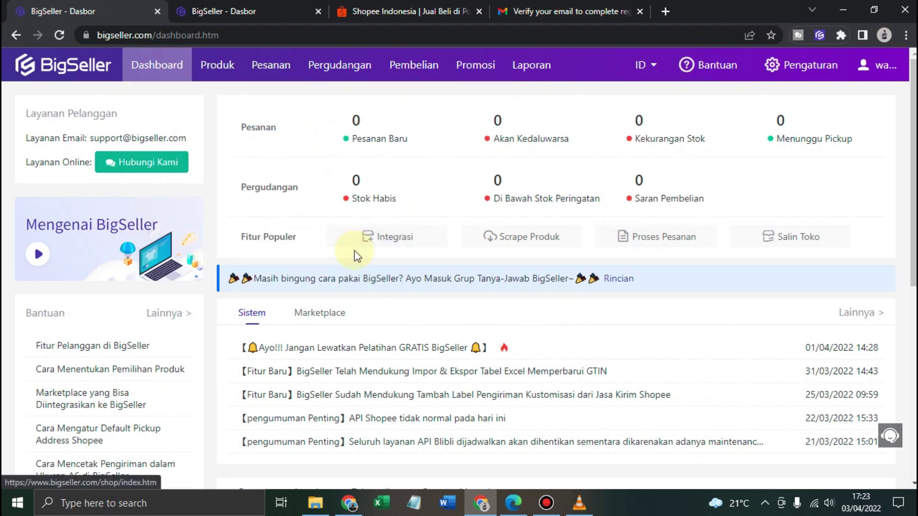
{"action": "scroll", "coordinate": [174, 338], "scroll_direction": "down", "scroll_amount": 7}
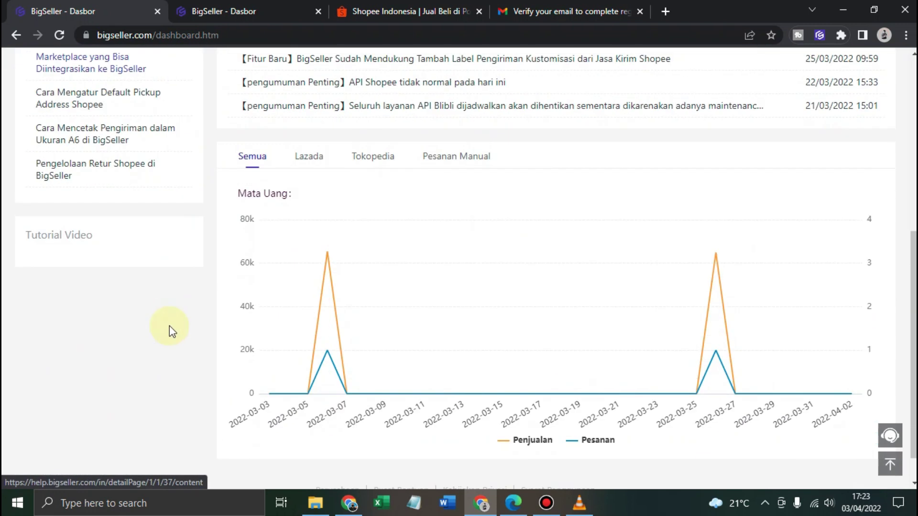
{"action": "scroll", "coordinate": [651, 287], "scroll_direction": "up", "scroll_amount": 7}
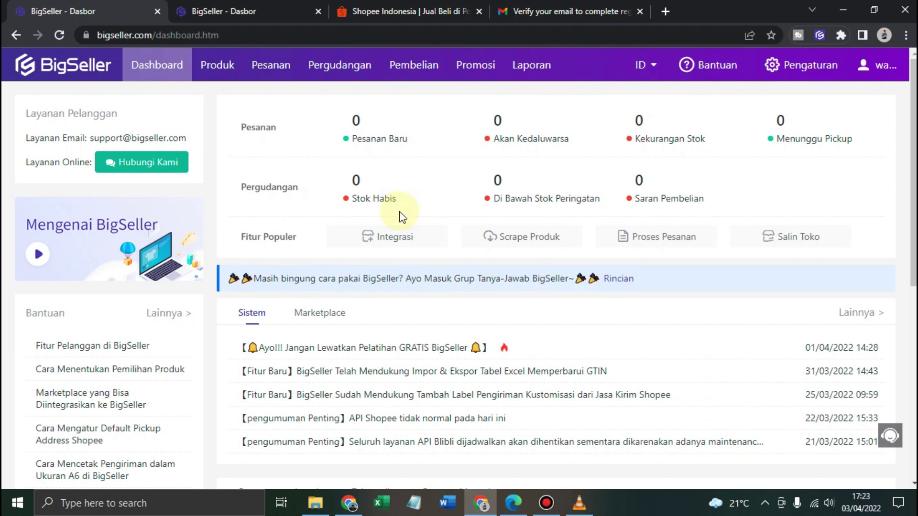
Step: Open Integrasi under Fitur Populer and review the listed marketplace connections
{"action": "left_click", "coordinate": [400, 245]}
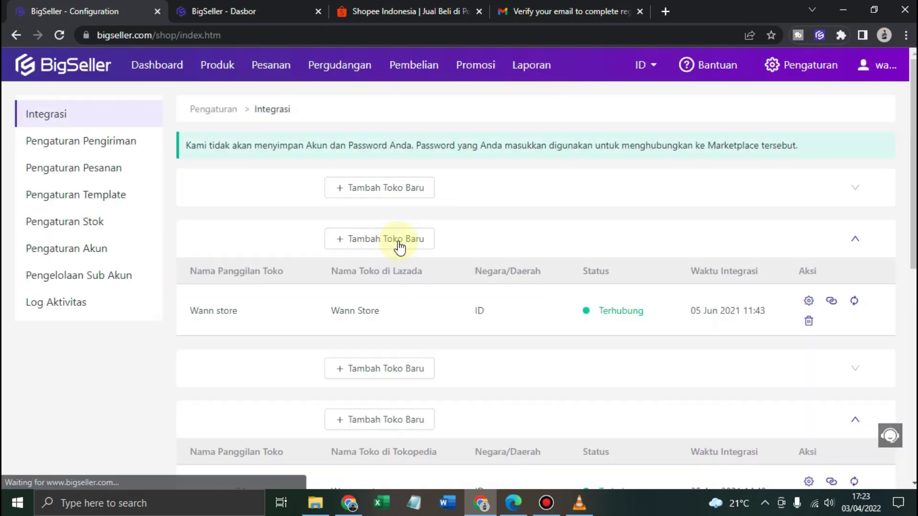
{"action": "scroll", "coordinate": [389, 359], "scroll_direction": "down", "scroll_amount": 7}
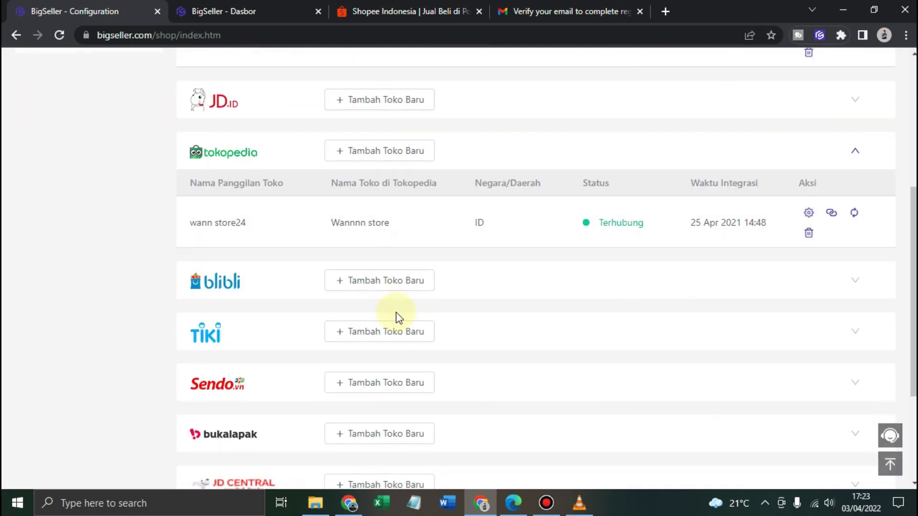
{"action": "scroll", "coordinate": [398, 313], "scroll_direction": "down", "scroll_amount": 3}
{"action": "scroll", "coordinate": [397, 313], "scroll_direction": "up", "scroll_amount": 10}
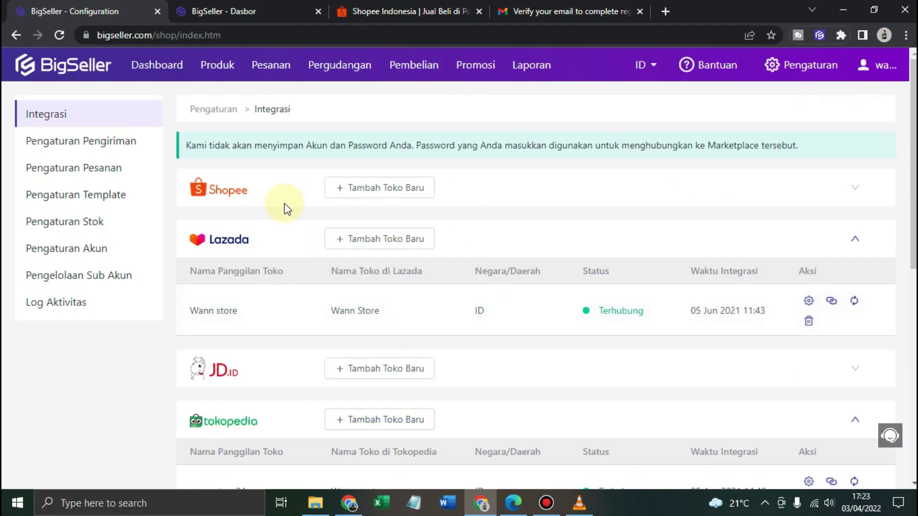
Step: Add a new Shopee store nicknamed 'Toko 1 Shopee' and connect it (Hubungkan)
{"action": "left_click", "coordinate": [389, 196]}
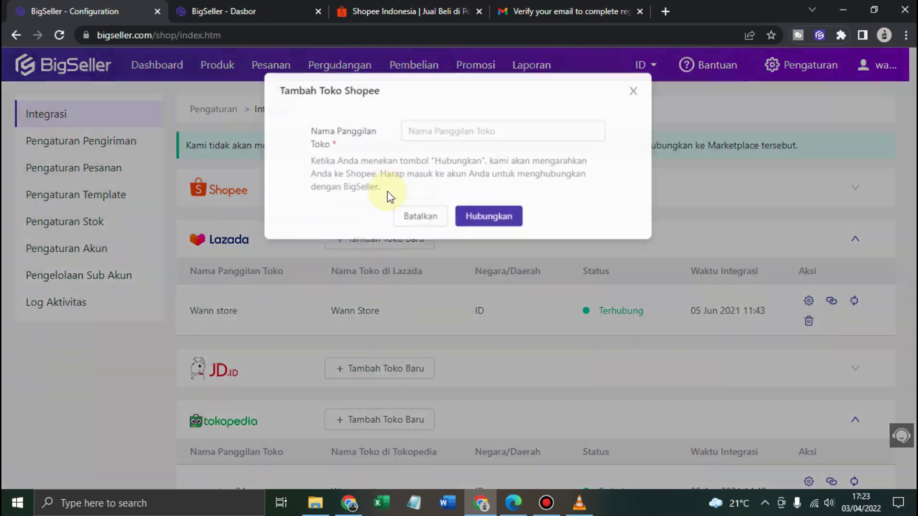
{"action": "left_click", "coordinate": [473, 129]}
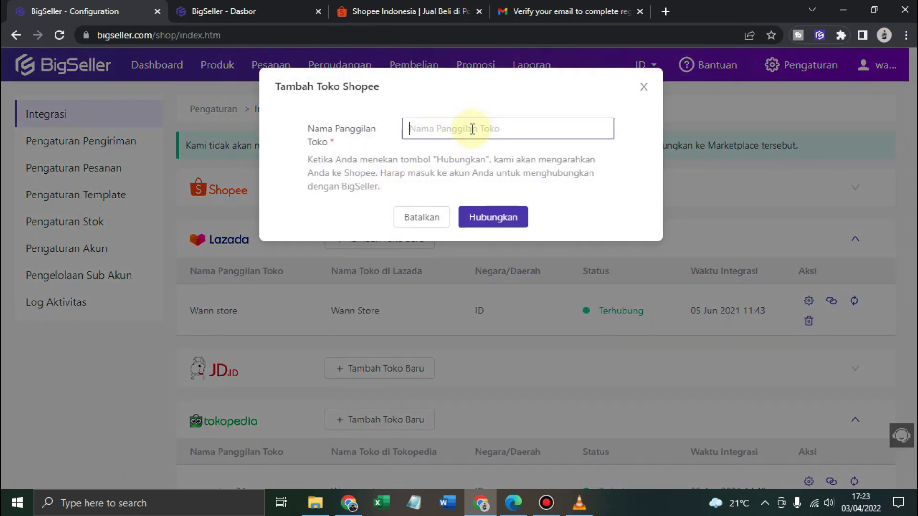
{"action": "type", "text": "T"}
{"action": "type", "text": "oko 1"}
{"action": "type", "text": " Sh"}
{"action": "type", "text": "Shopee"}
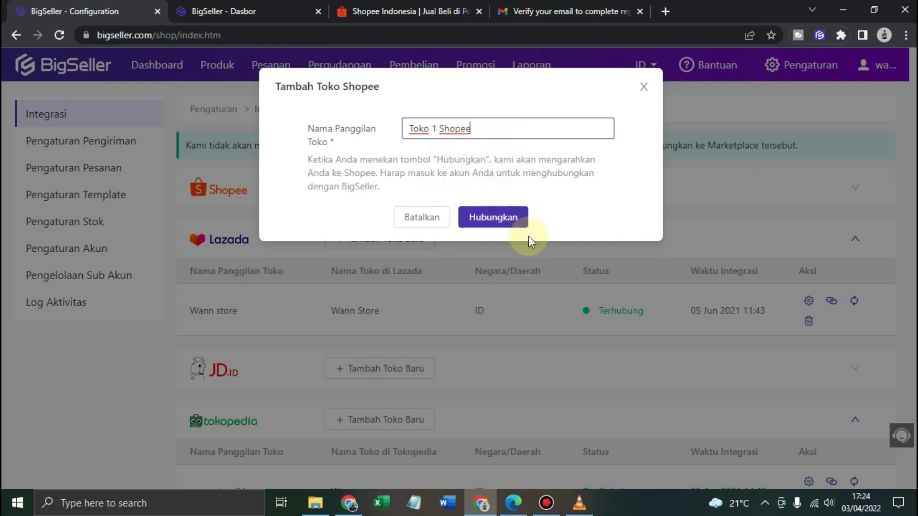
{"action": "left_click", "coordinate": [493, 217]}
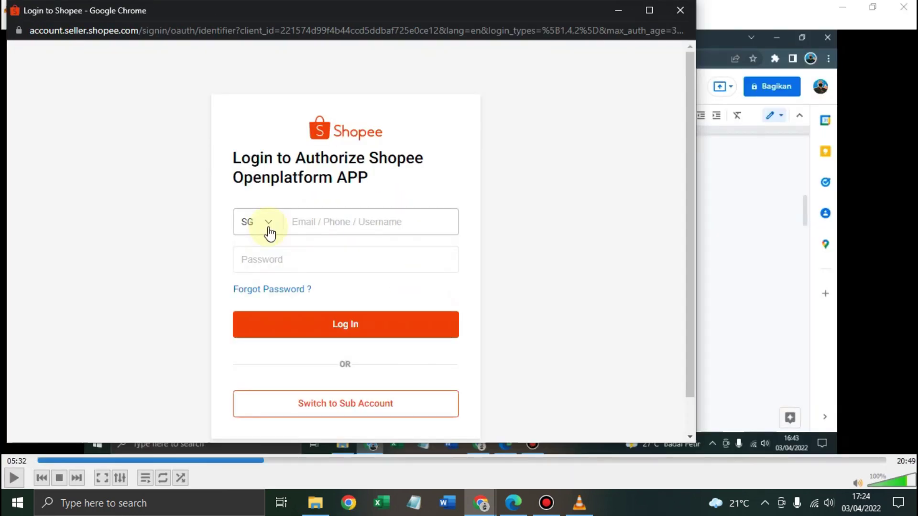
Step: Log in to Shopee with the seller's phone number, Indonesia country code and password
{"action": "left_click", "coordinate": [579, 502]}
{"action": "left_click", "coordinate": [338, 225]}
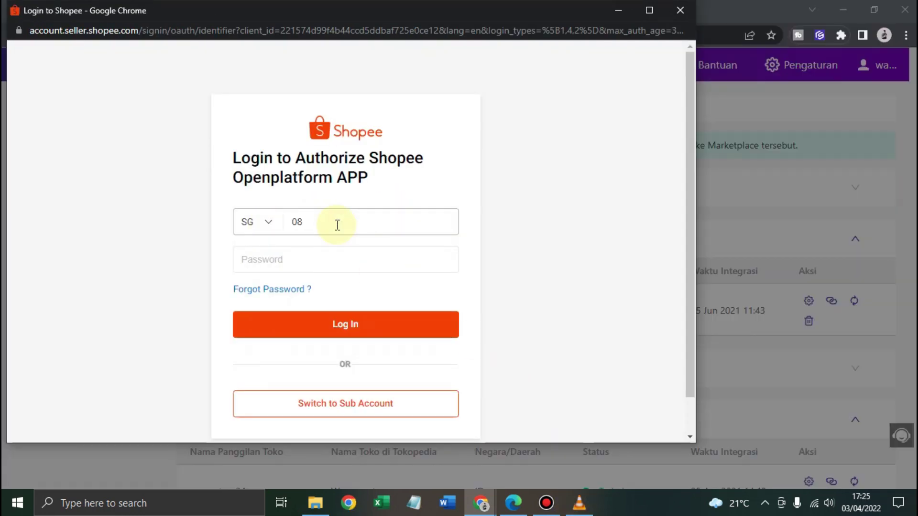
{"action": "left_click", "coordinate": [255, 224]}
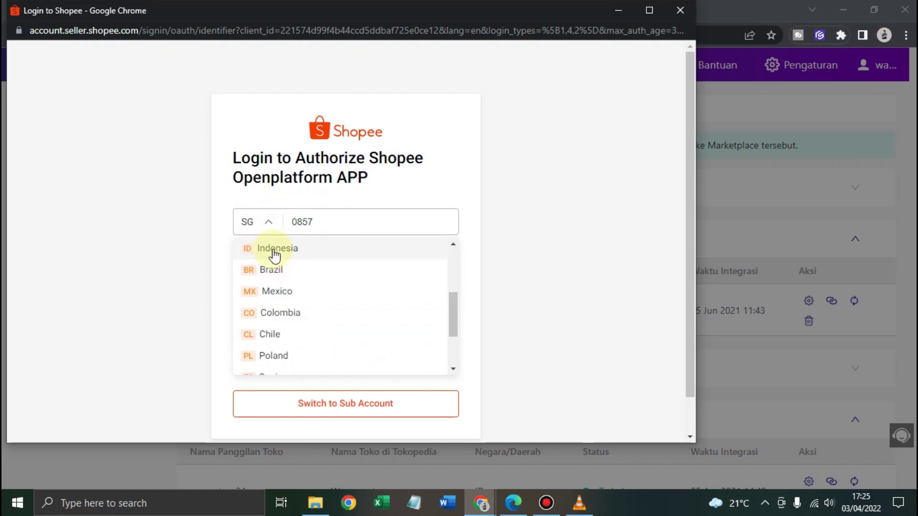
{"action": "left_click", "coordinate": [274, 249]}
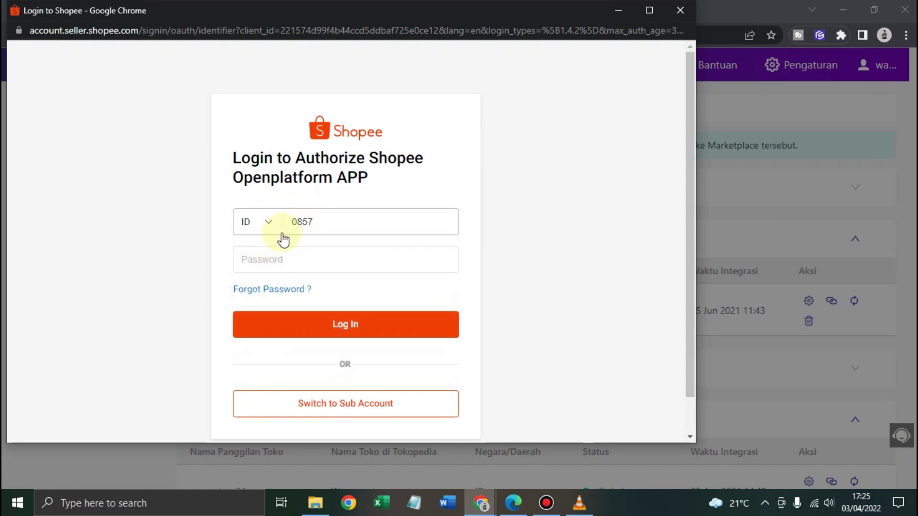
{"action": "left_click", "coordinate": [315, 260]}
{"action": "type", "text": "•••"}
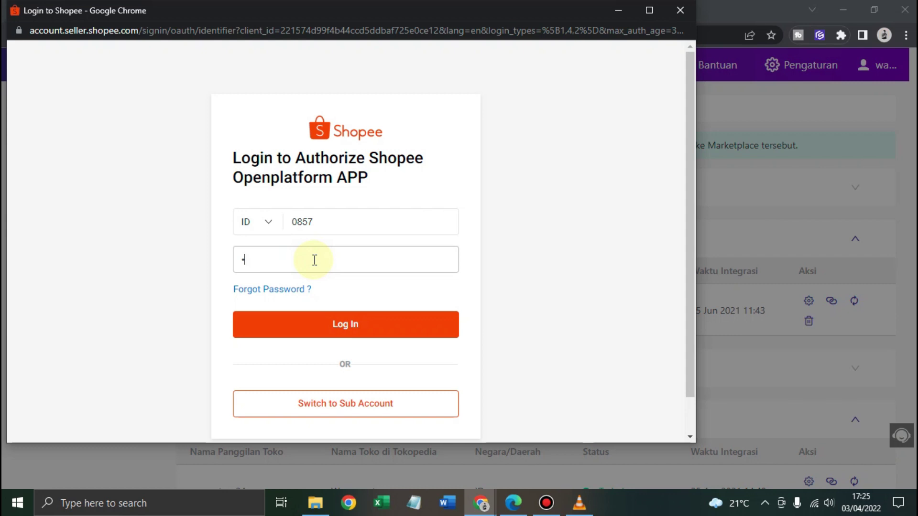
{"action": "type", "text": "••••••••••"}
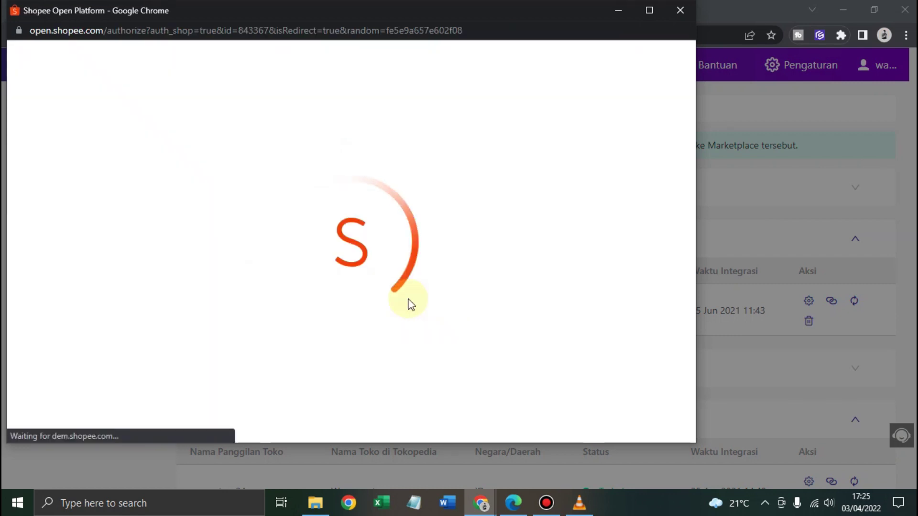
{"action": "key", "text": "Return"}
Step: Confirm BigSeller's authorization for the Shopee shop, then go to Pengaturan Pengiriman
{"action": "scroll", "coordinate": [120, 378], "scroll_direction": "down", "scroll_amount": 3}
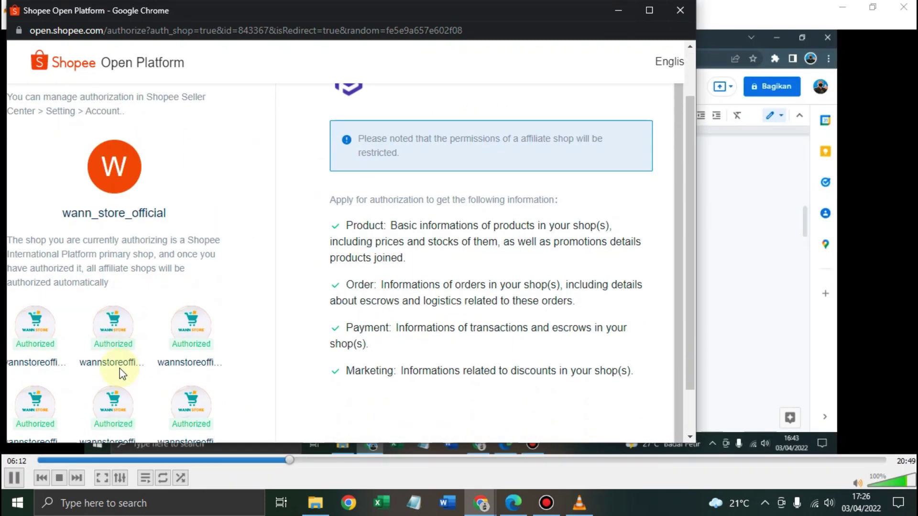
{"action": "left_click", "coordinate": [134, 428]}
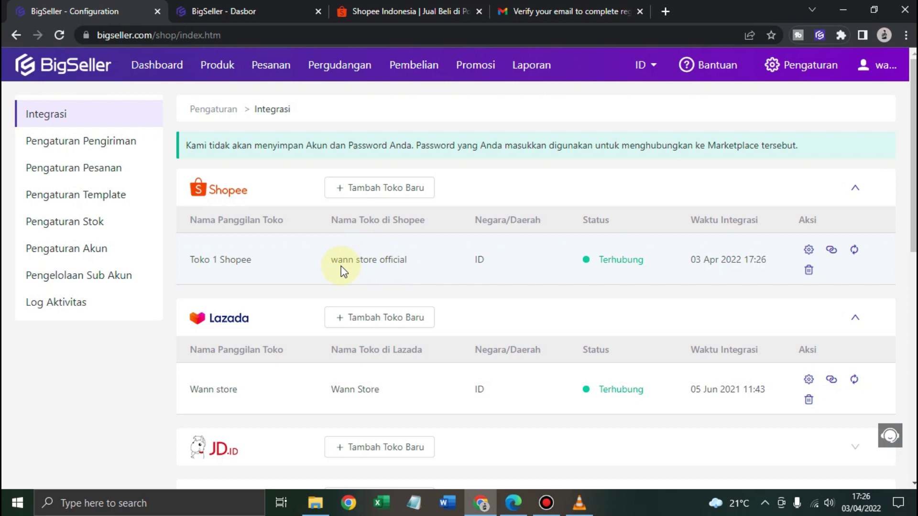
{"action": "scroll", "coordinate": [101, 153], "scroll_direction": "down", "scroll_amount": 3}
{"action": "scroll", "coordinate": [91, 160], "scroll_direction": "up", "scroll_amount": 3}
{"action": "left_click", "coordinate": [105, 148]}
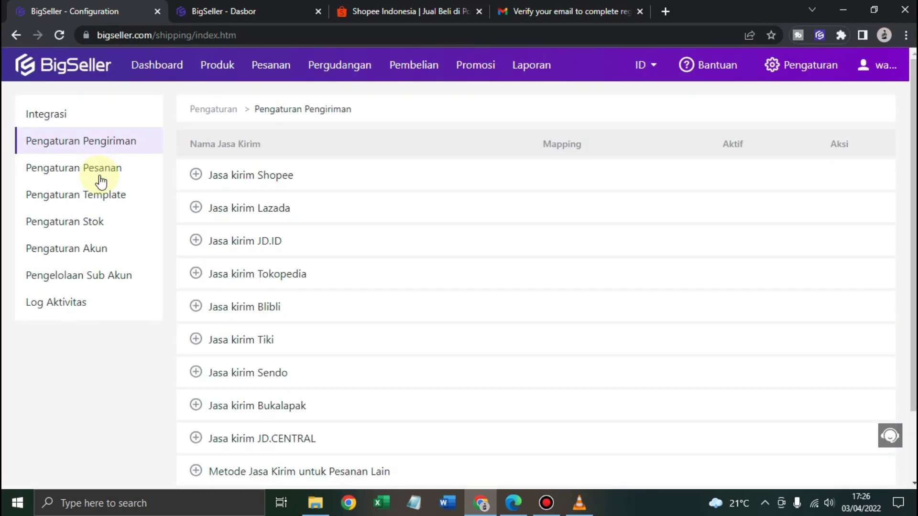
{"action": "left_click", "coordinate": [101, 181]}
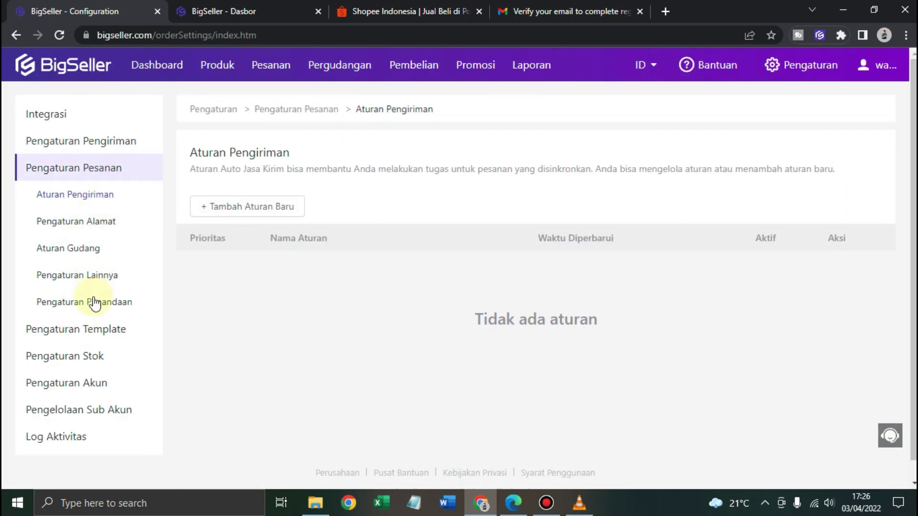
{"action": "left_click", "coordinate": [83, 331]}
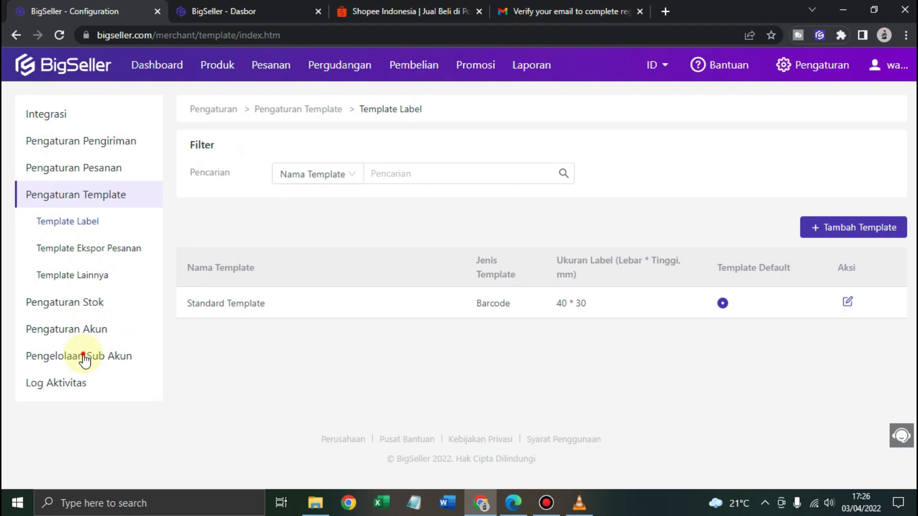
{"action": "left_click", "coordinate": [84, 358]}
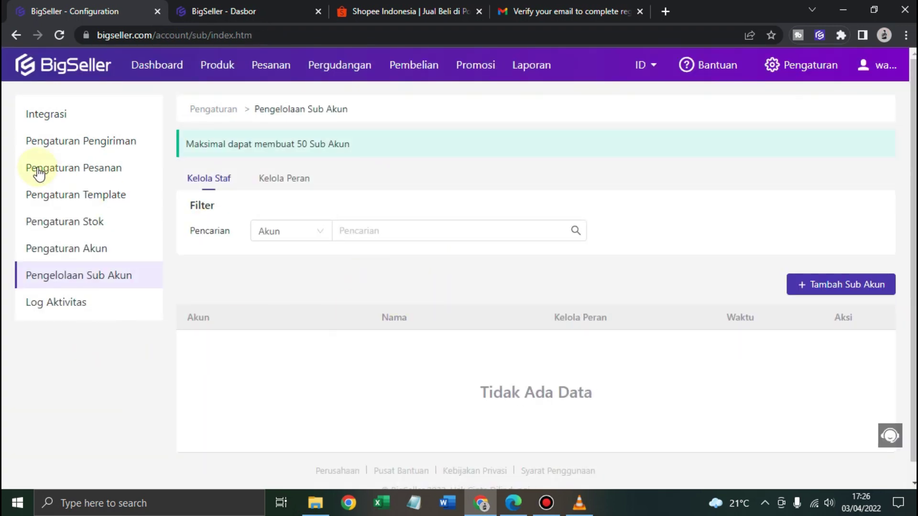
{"action": "left_click", "coordinate": [97, 142]}
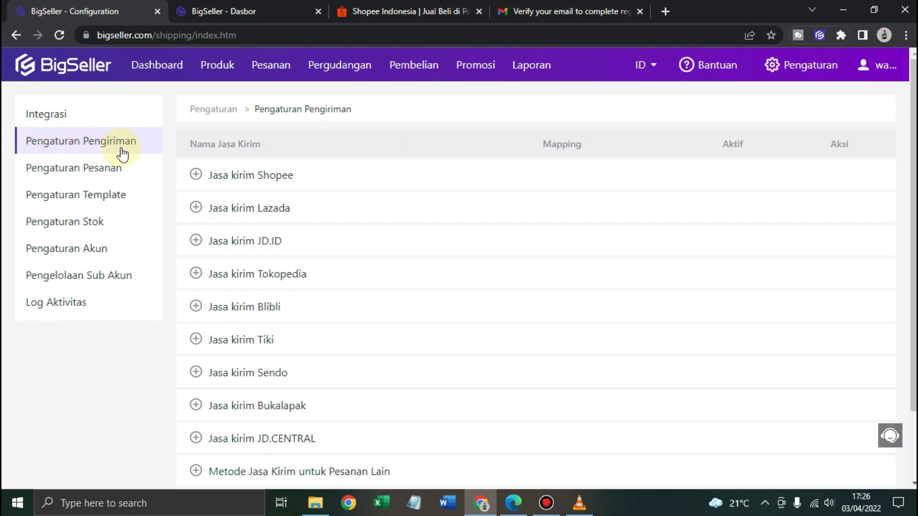
{"action": "scroll", "coordinate": [246, 260], "scroll_direction": "down", "scroll_amount": 2}
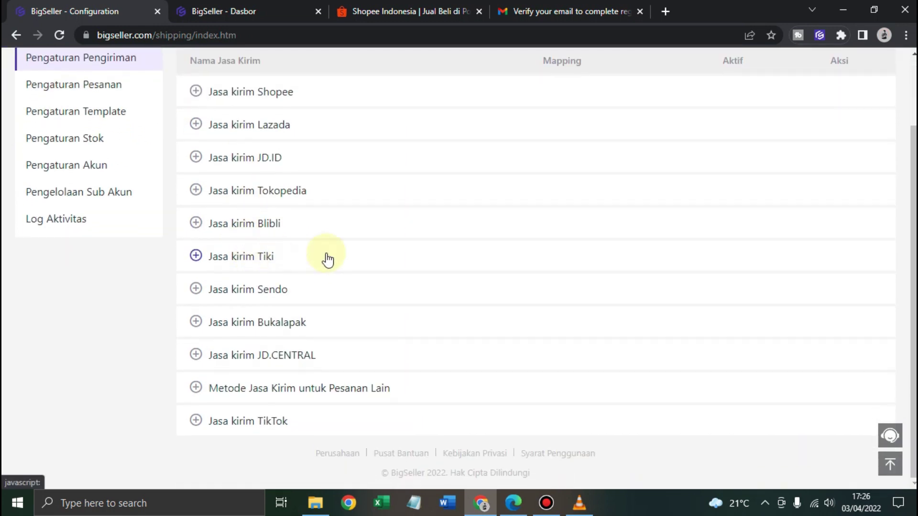
{"action": "scroll", "coordinate": [364, 286], "scroll_direction": "up", "scroll_amount": 2}
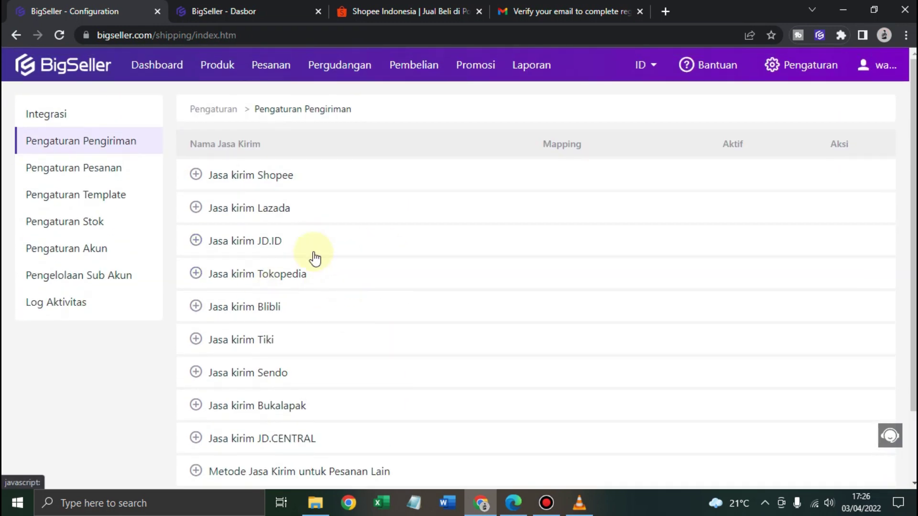
Step: Expand the Shopee courier list, toggle GrabExpress Instant off and back on, and review the services
{"action": "left_click", "coordinate": [196, 175]}
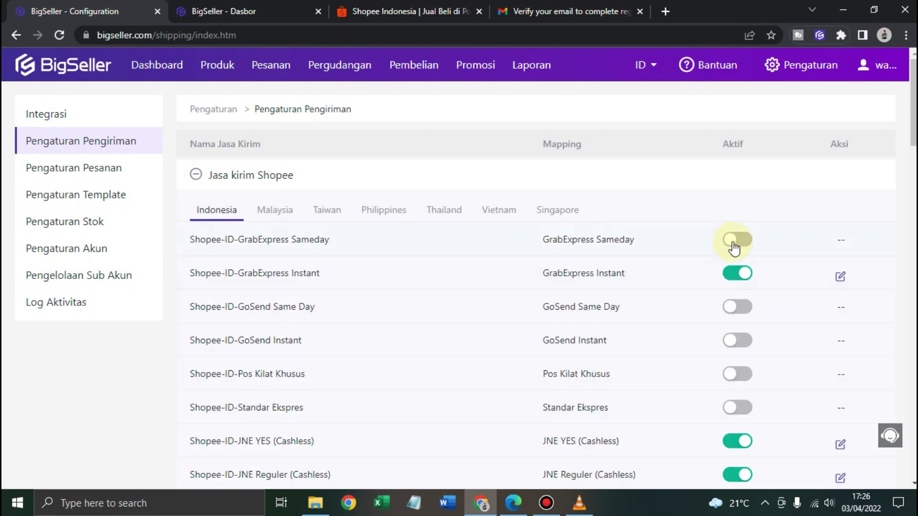
{"action": "left_click", "coordinate": [743, 274]}
{"action": "left_click", "coordinate": [740, 274]}
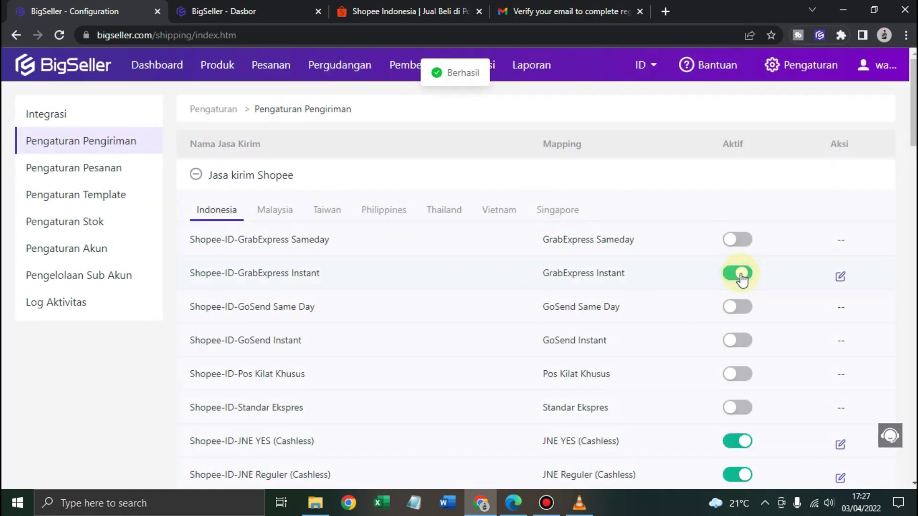
{"action": "scroll", "coordinate": [473, 298], "scroll_direction": "down", "scroll_amount": 3}
{"action": "scroll", "coordinate": [492, 322], "scroll_direction": "up", "scroll_amount": 3}
{"action": "scroll", "coordinate": [574, 297], "scroll_direction": "down", "scroll_amount": 3}
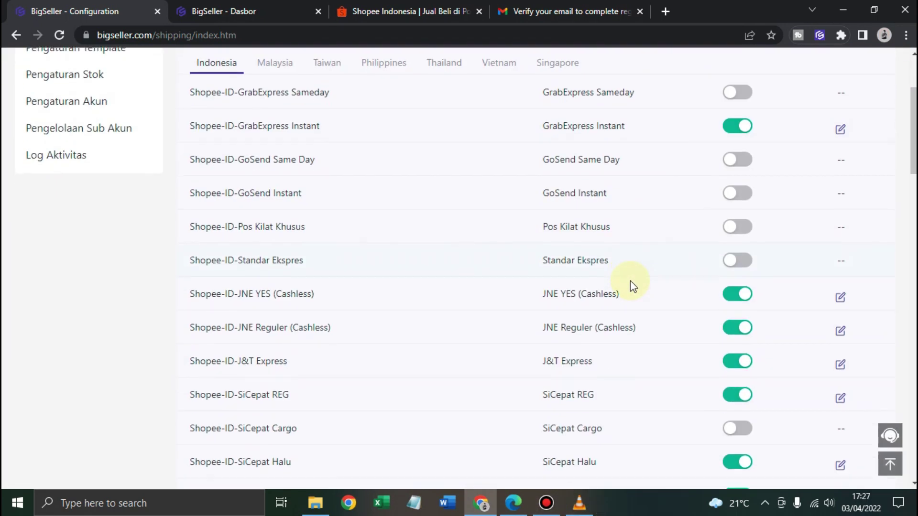
{"action": "scroll", "coordinate": [631, 285], "scroll_direction": "down", "scroll_amount": 20}
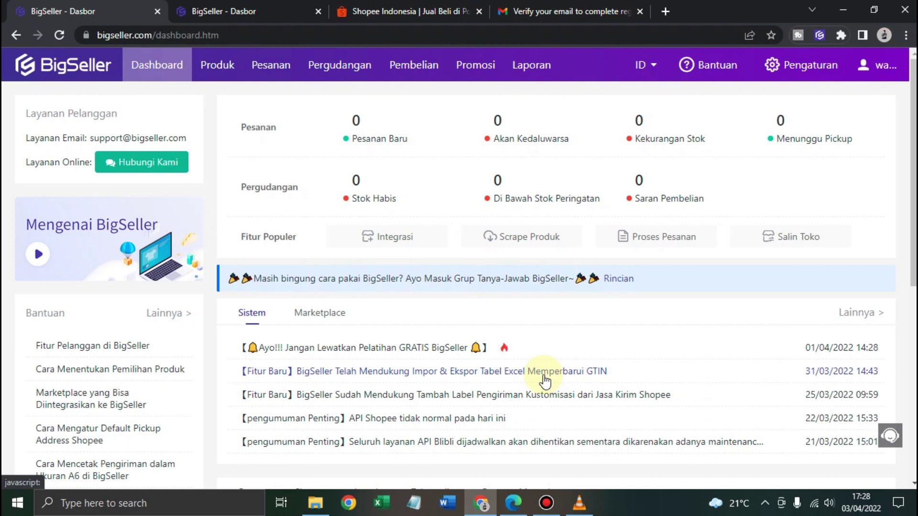
Step: Open the Scrape Produk page, then choose the 'mainan anak' search suggestion on Shopee
{"action": "scroll", "coordinate": [528, 327], "scroll_direction": "down", "scroll_amount": 7}
{"action": "scroll", "coordinate": [529, 313], "scroll_direction": "up", "scroll_amount": 7}
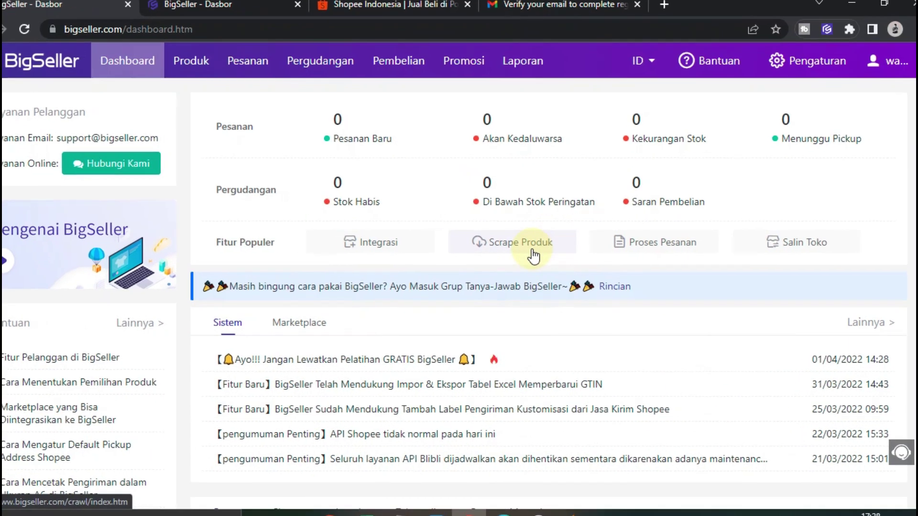
{"action": "left_click", "coordinate": [539, 243]}
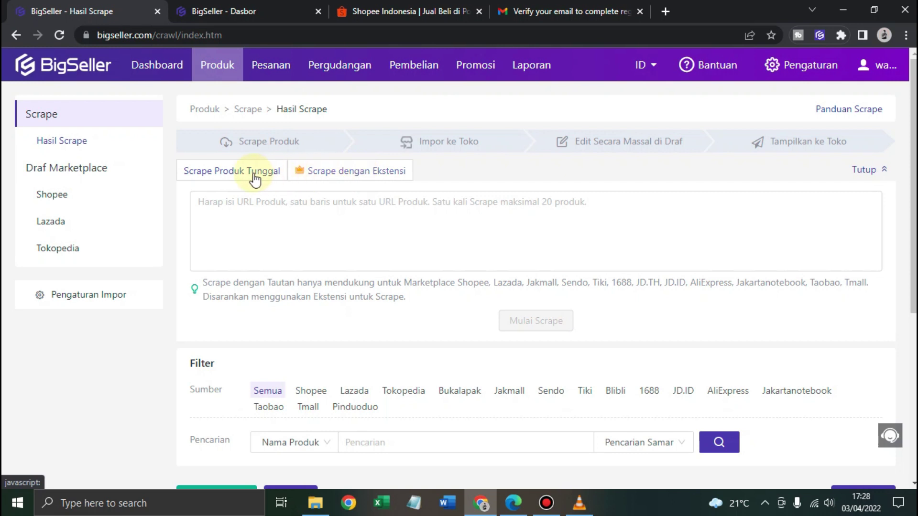
{"action": "left_click", "coordinate": [411, 11]}
{"action": "left_click", "coordinate": [268, 198]}
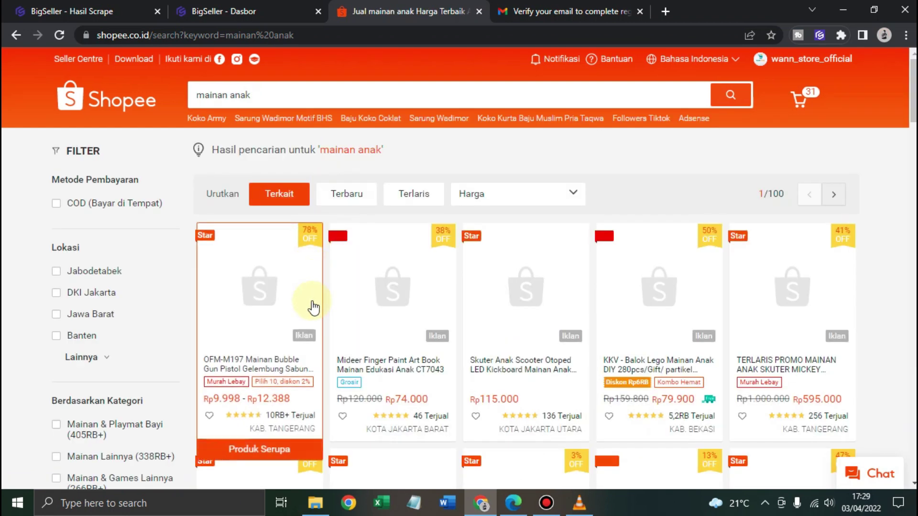
Step: Open the Mideer Finger Paint Art Book product page and copy its URL
{"action": "left_click", "coordinate": [387, 372]}
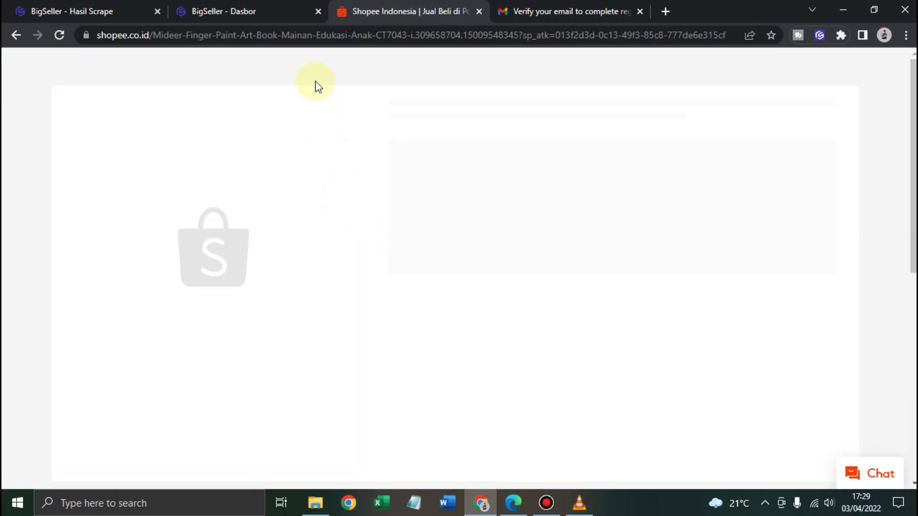
{"action": "left_click", "coordinate": [353, 35]}
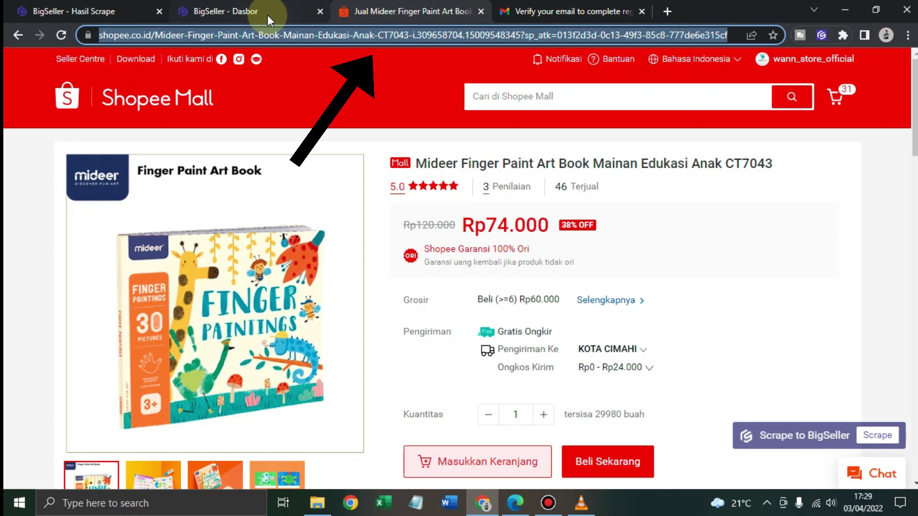
{"action": "key", "text": "ctrl+c"}
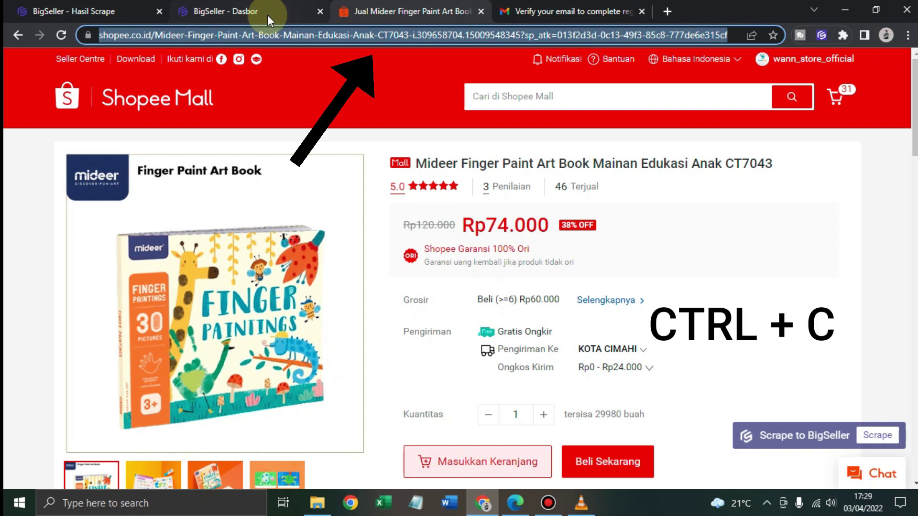
Step: Paste the Shopee product link into Scrape Produk Tunggal and start the scrape
{"action": "left_click", "coordinate": [266, 15]}
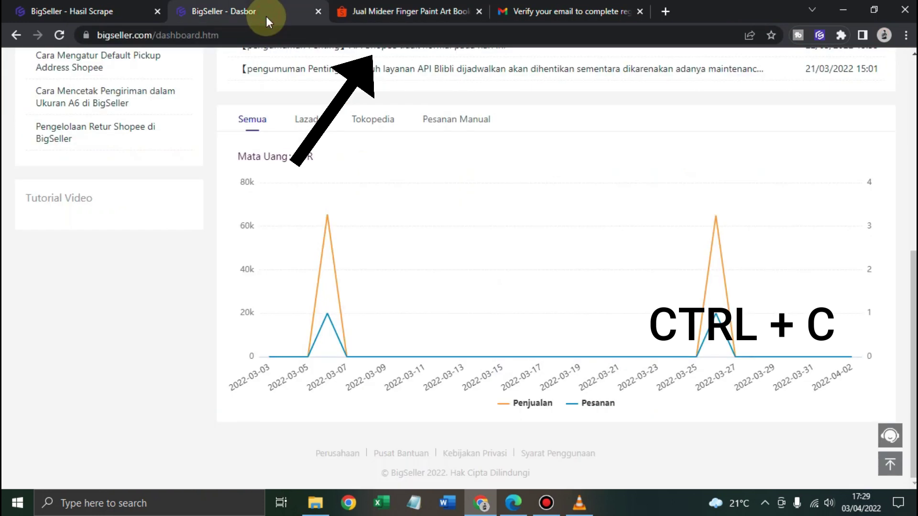
{"action": "scroll", "coordinate": [193, 92], "scroll_direction": "up", "scroll_amount": 4}
{"action": "left_click", "coordinate": [72, 10]}
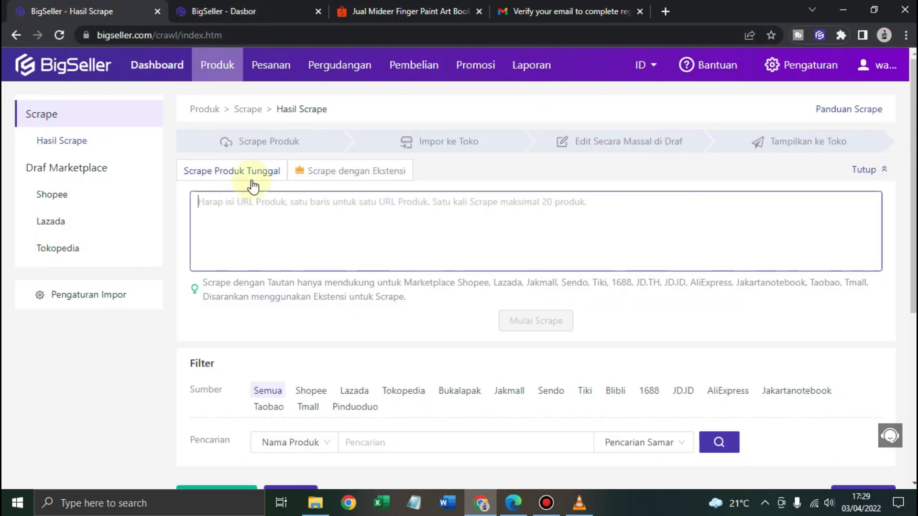
{"action": "left_click", "coordinate": [267, 207]}
{"action": "key", "text": "ctrl+v"}
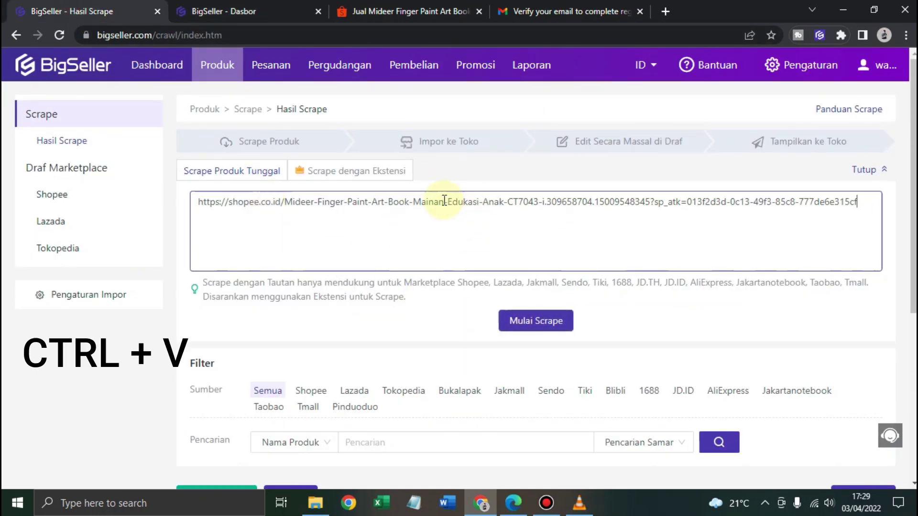
{"action": "left_click", "coordinate": [532, 325]}
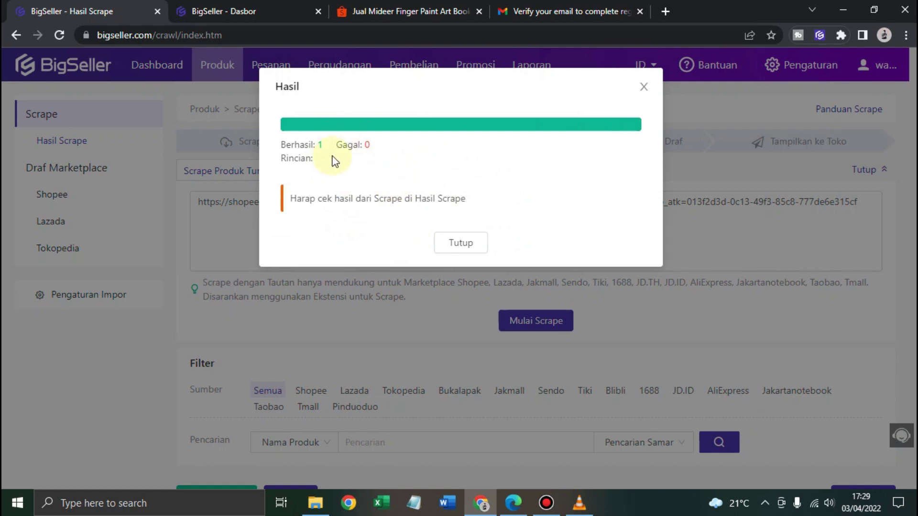
Step: Check the scrape summary and the Hasil Scrape row at IDR 120000, promo IDR 74000
{"action": "left_click_drag", "start_coordinate": [323, 146], "coordinate": [295, 139]}
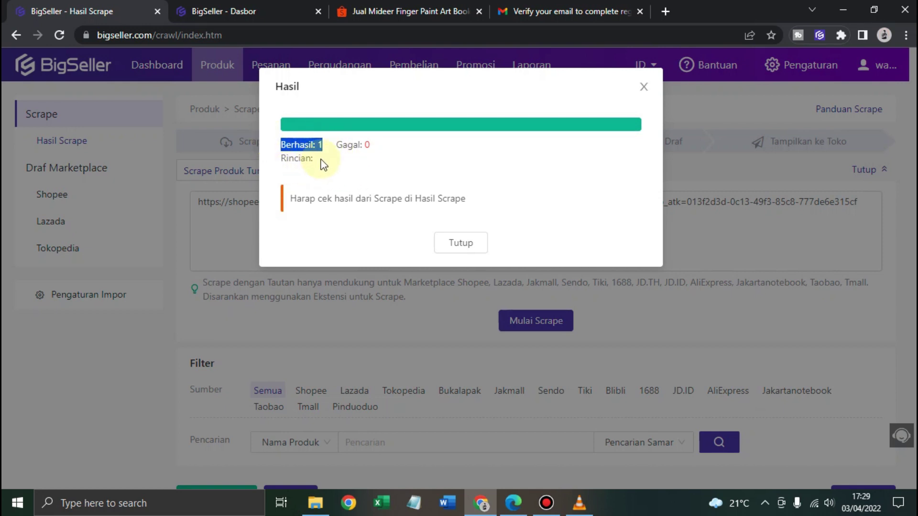
{"action": "left_click_drag", "start_coordinate": [339, 143], "coordinate": [369, 144]}
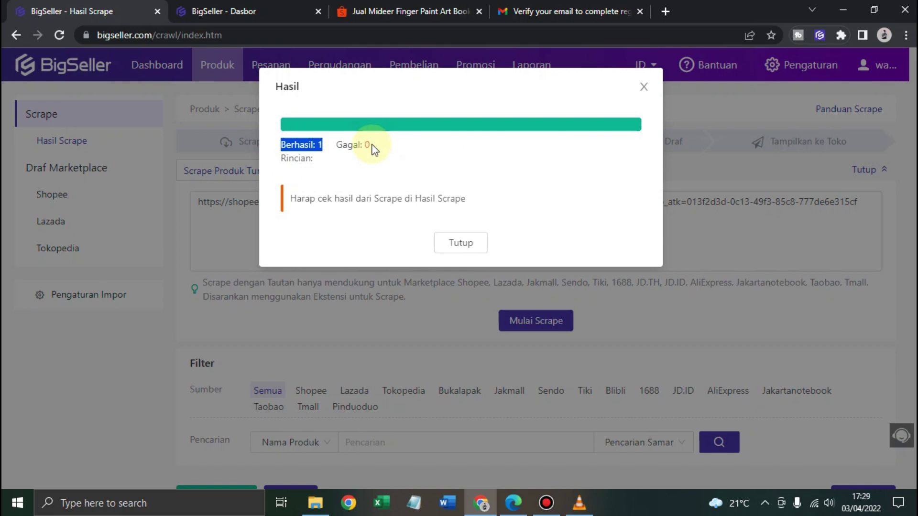
{"action": "left_click", "coordinate": [373, 150]}
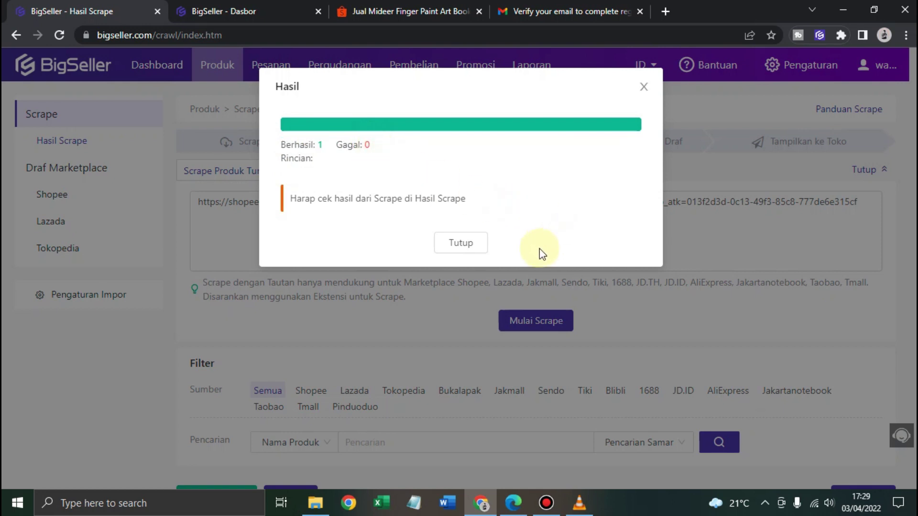
{"action": "left_click", "coordinate": [465, 244]}
{"action": "scroll", "coordinate": [416, 268], "scroll_direction": "down", "scroll_amount": 5}
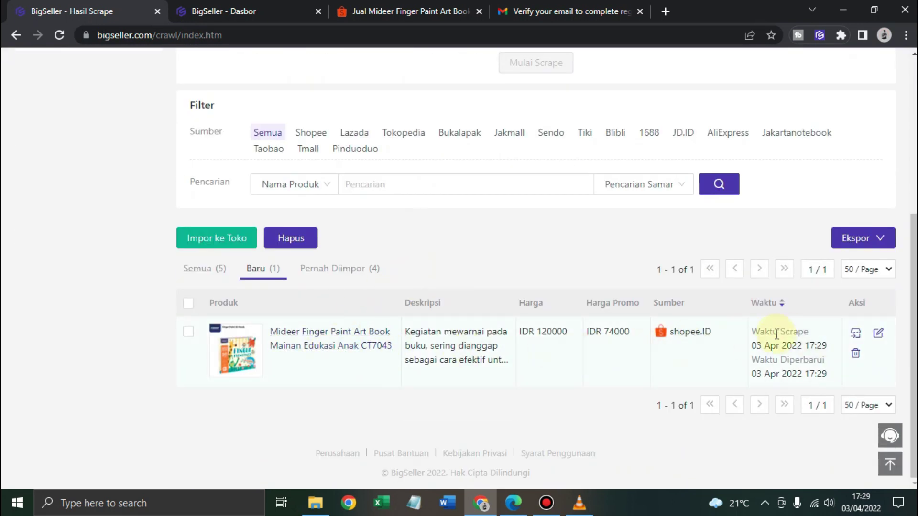
{"action": "mouse_move", "coordinate": [245, 340]}
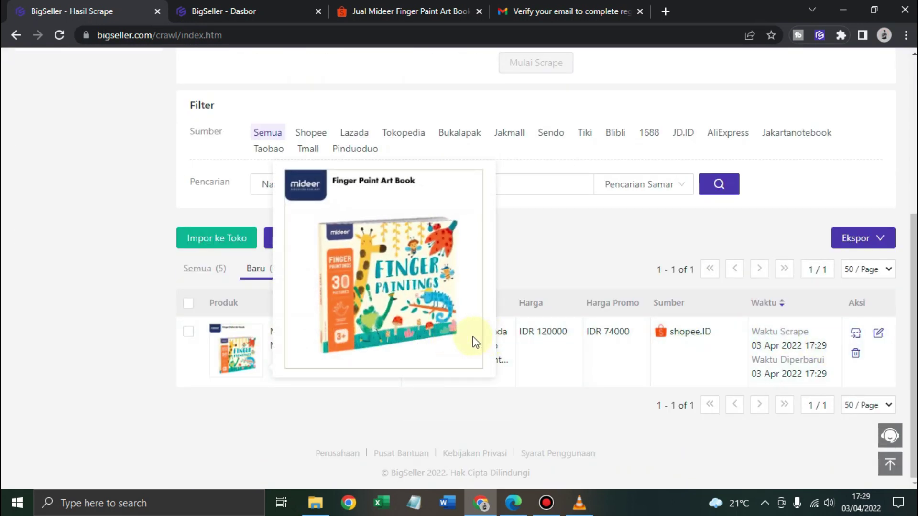
{"action": "scroll", "coordinate": [588, 268], "scroll_direction": "up", "scroll_amount": 5}
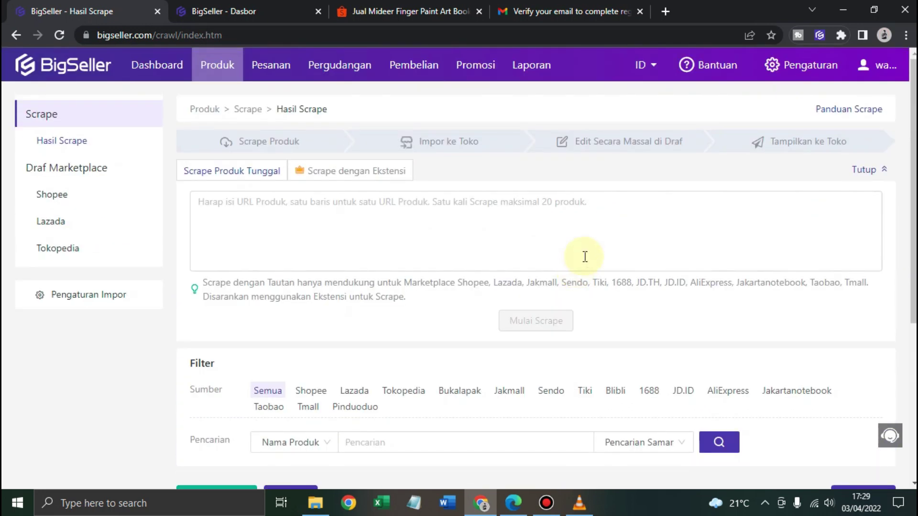
Step: Show the Scrape dengan Ekstensi instructions and open the extension's Chrome Web Store page
{"action": "left_click", "coordinate": [381, 183]}
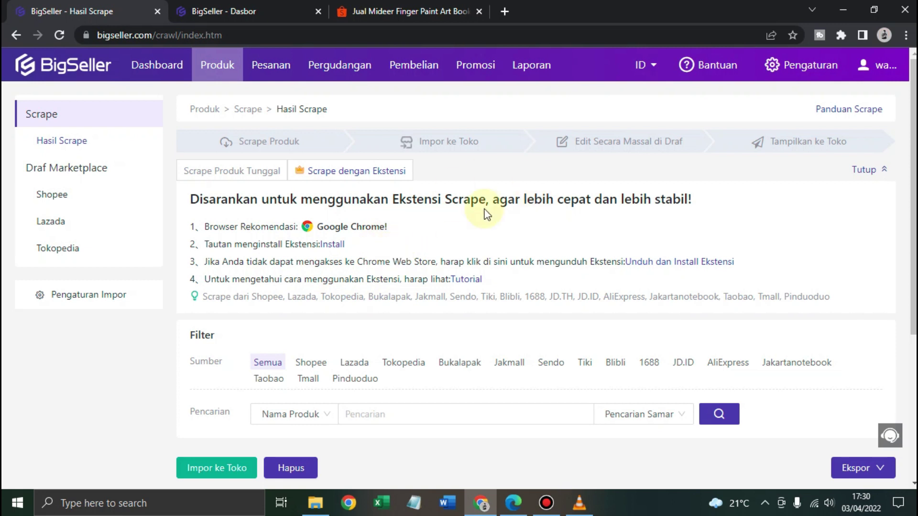
{"action": "left_click", "coordinate": [332, 245]}
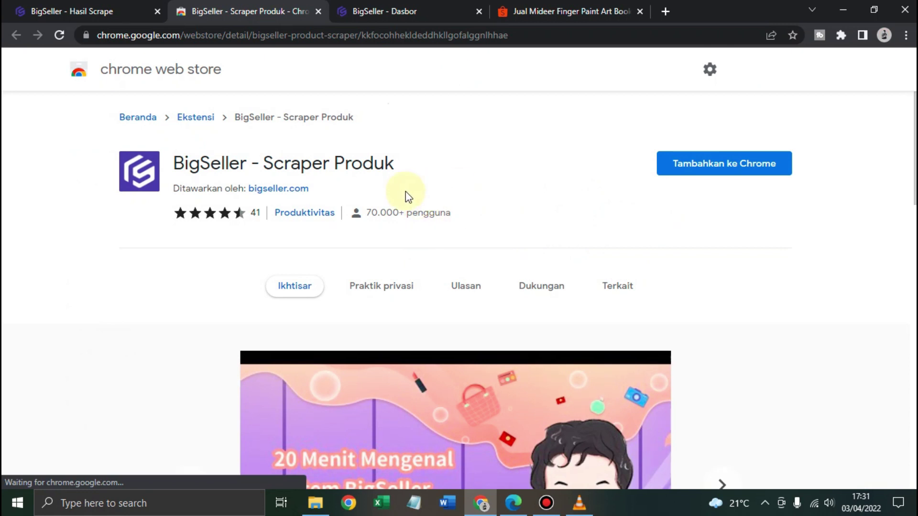
Step: Install the BigSeller - Scraper Produk extension in Chrome and pin it to the toolbar
{"action": "left_click", "coordinate": [727, 165]}
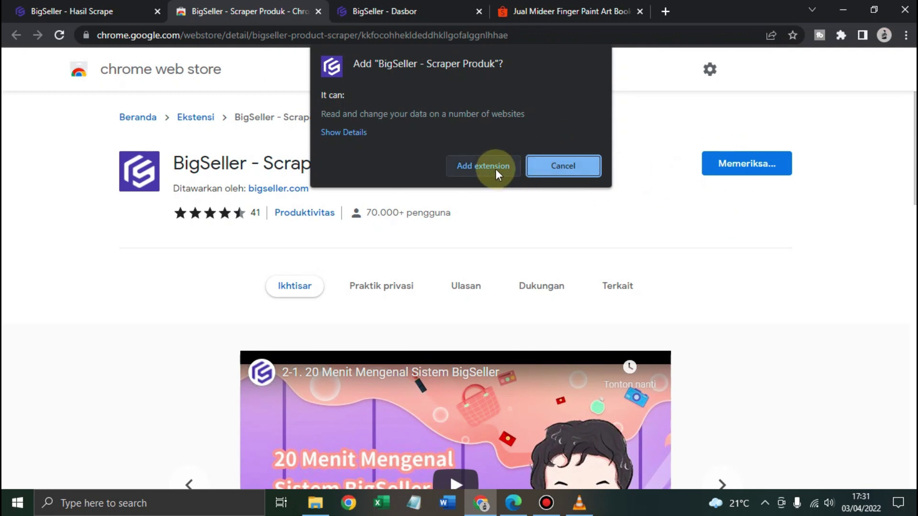
{"action": "left_click", "coordinate": [464, 167]}
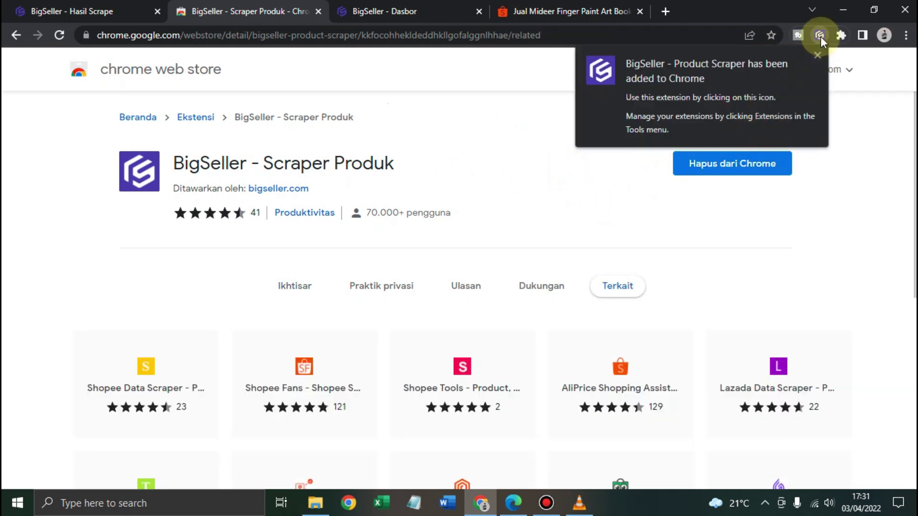
{"action": "left_click", "coordinate": [841, 36]}
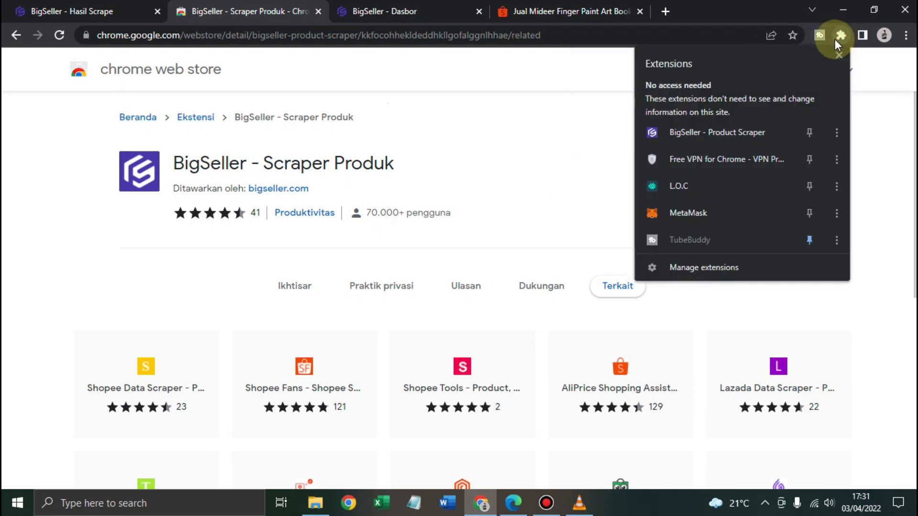
{"action": "left_click", "coordinate": [808, 132]}
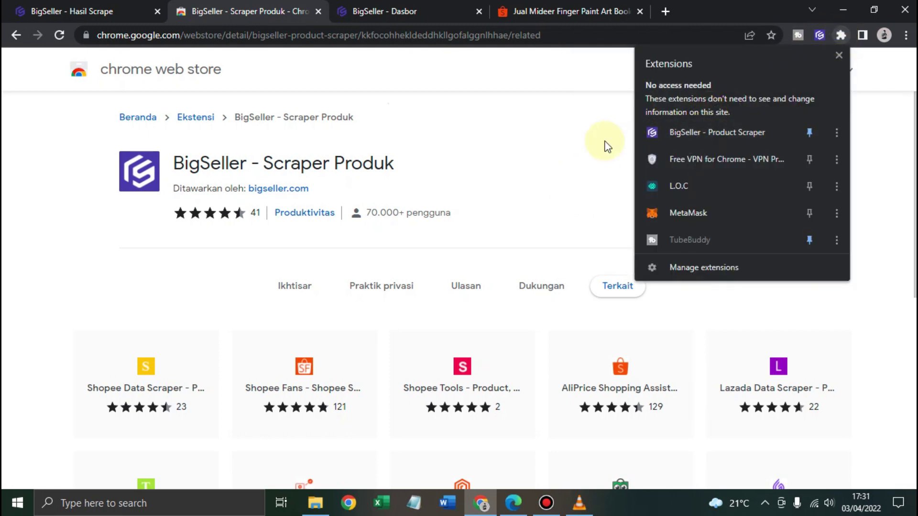
{"action": "left_click", "coordinate": [530, 156]}
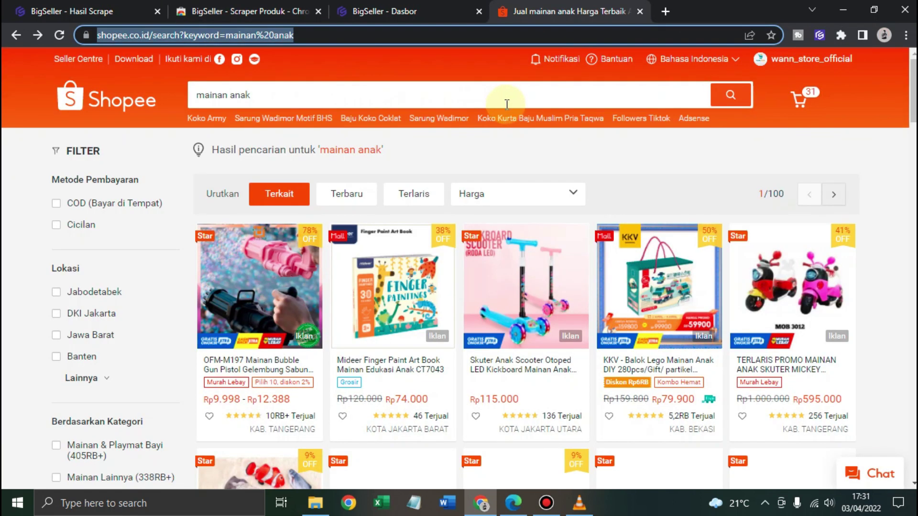
Step: Scrape the kids' motorbike, building blocks, scooter and Finger Paint Art Book listings into BigSeller
{"action": "scroll", "coordinate": [437, 210], "scroll_direction": "down", "scroll_amount": 4}
{"action": "scroll", "coordinate": [422, 224], "scroll_direction": "up", "scroll_amount": 3}
{"action": "mouse_move", "coordinate": [262, 171]}
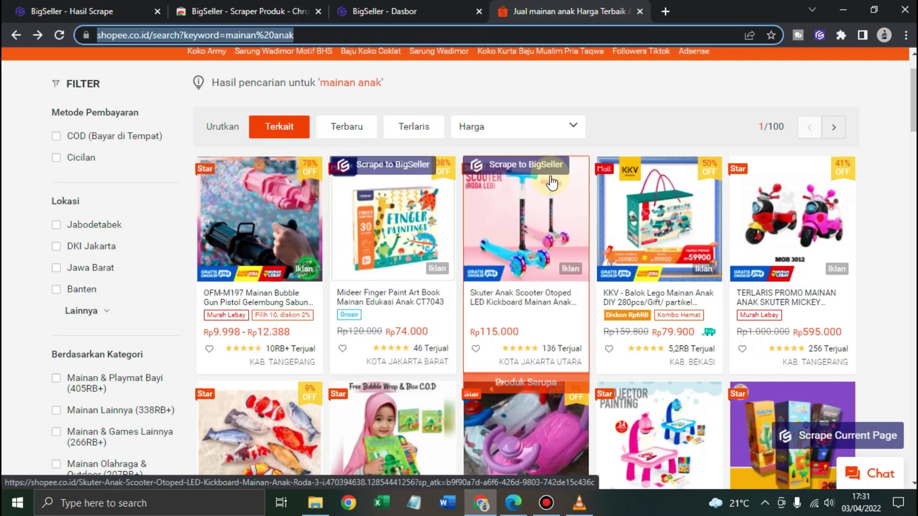
{"action": "scroll", "coordinate": [363, 189], "scroll_direction": "up", "scroll_amount": 2}
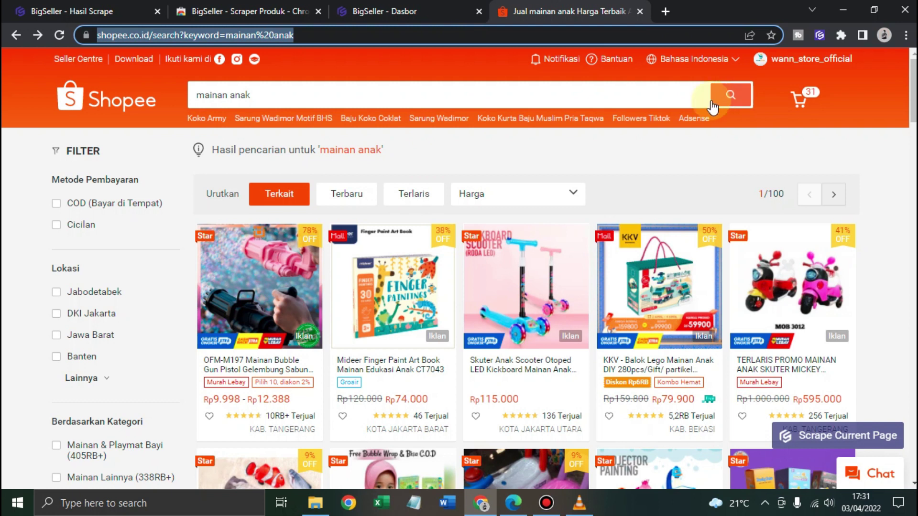
{"action": "mouse_move", "coordinate": [273, 254]}
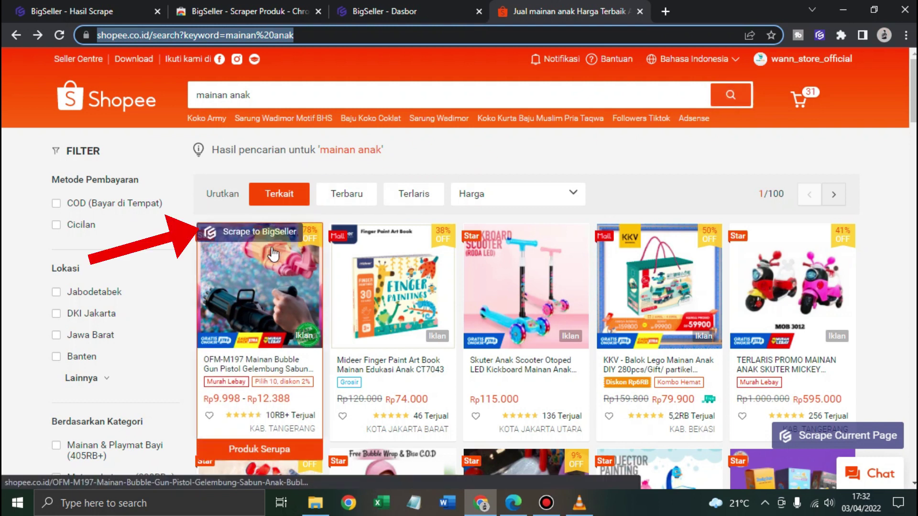
{"action": "mouse_move", "coordinate": [393, 248]}
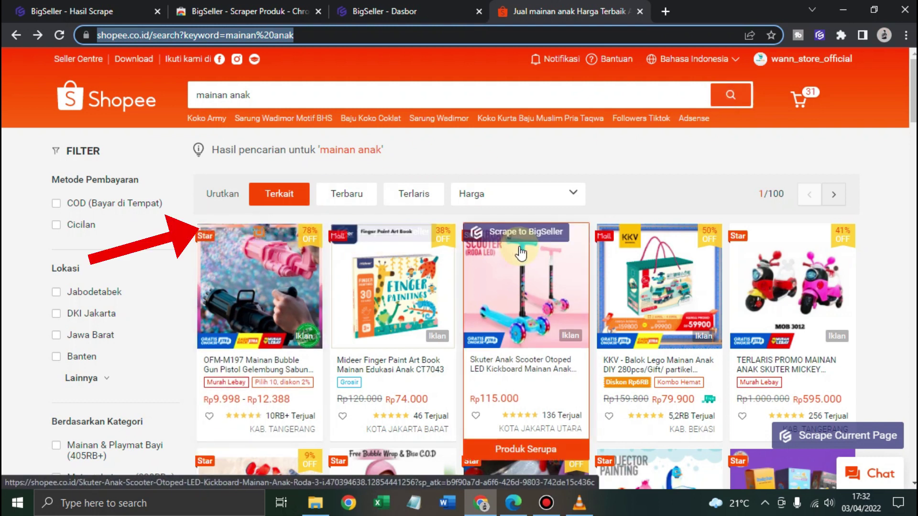
{"action": "left_click", "coordinate": [781, 234]}
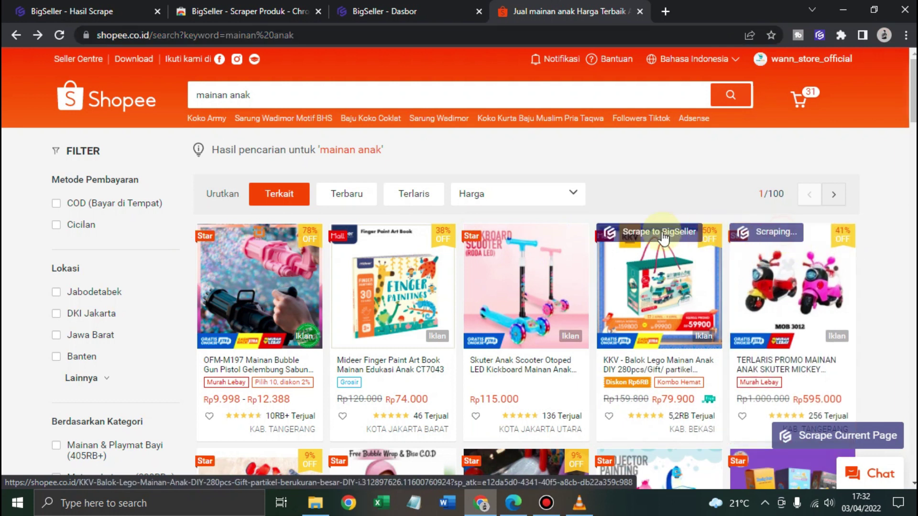
{"action": "left_click", "coordinate": [646, 236]}
{"action": "mouse_move", "coordinate": [523, 238]}
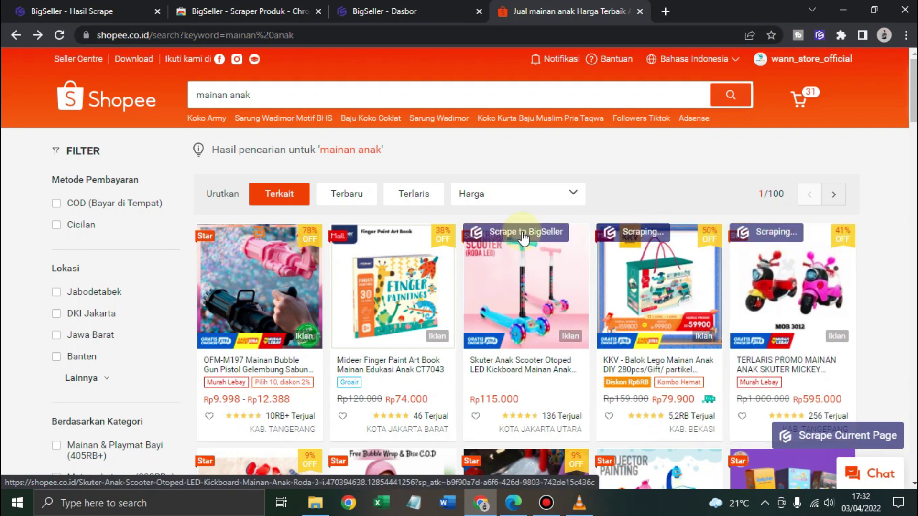
{"action": "left_click", "coordinate": [517, 237]}
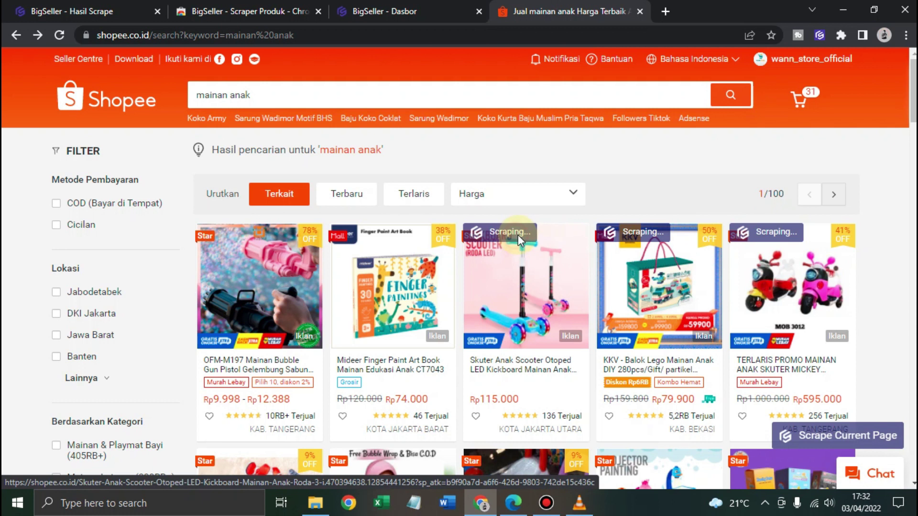
{"action": "mouse_move", "coordinate": [381, 239]}
{"action": "left_click", "coordinate": [383, 239]}
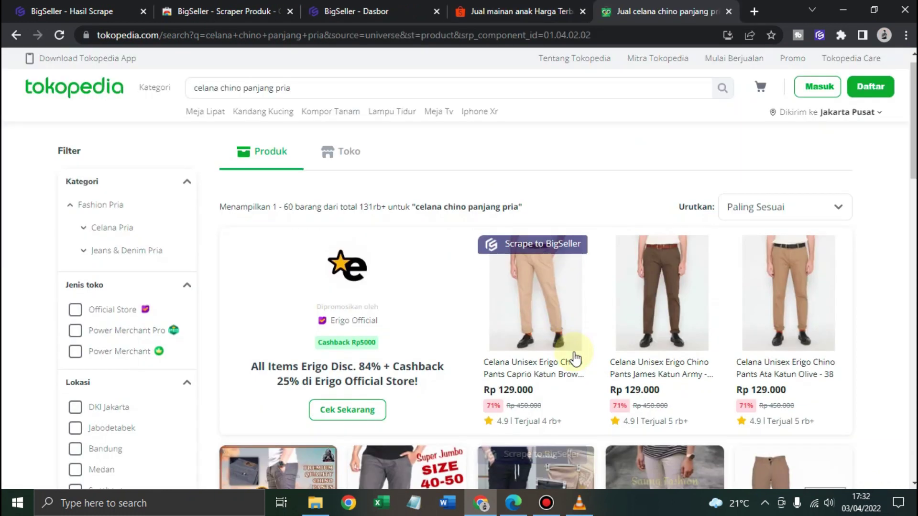
Step: Scrape the first five 'celana chino panjang pria' Tokopedia listings into BigSeller
{"action": "scroll", "coordinate": [572, 356], "scroll_direction": "down", "scroll_amount": 5}
{"action": "scroll", "coordinate": [580, 348], "scroll_direction": "up", "scroll_amount": 1}
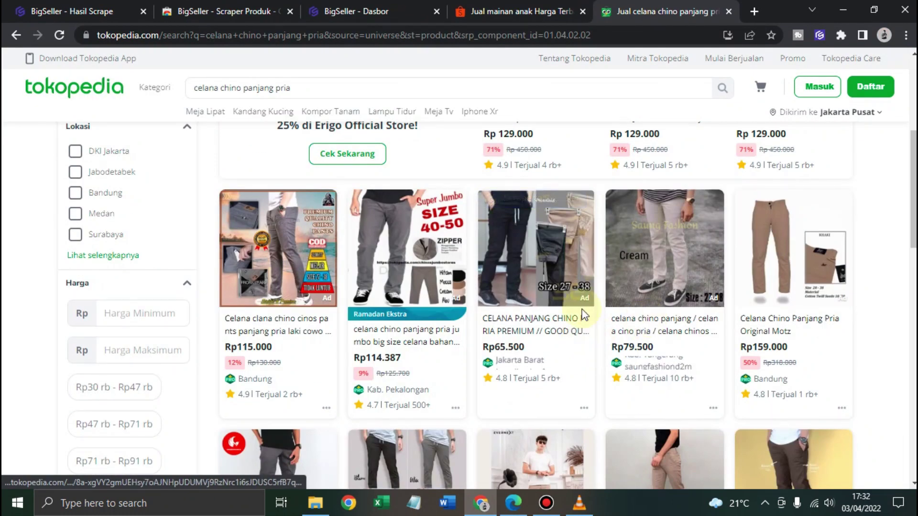
{"action": "left_click", "coordinate": [260, 198]}
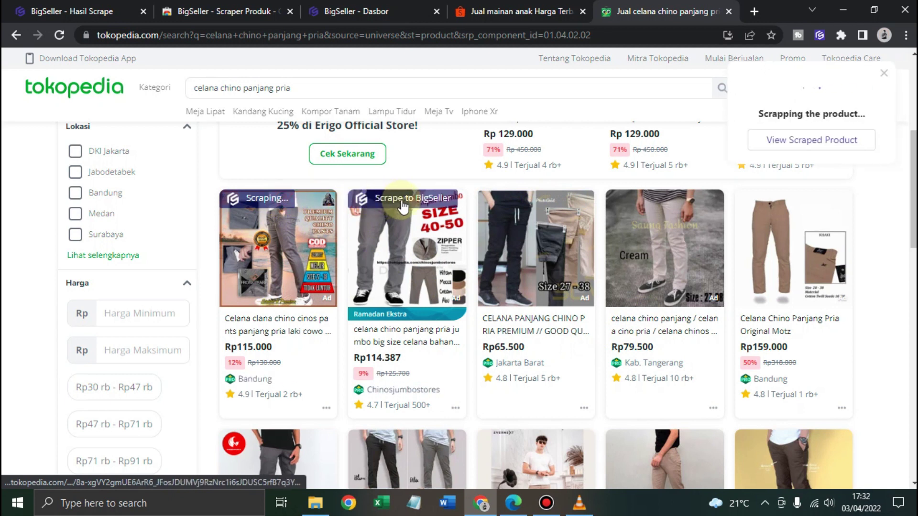
{"action": "left_click", "coordinate": [402, 207]}
{"action": "left_click", "coordinate": [520, 203]}
{"action": "left_click", "coordinate": [647, 205]}
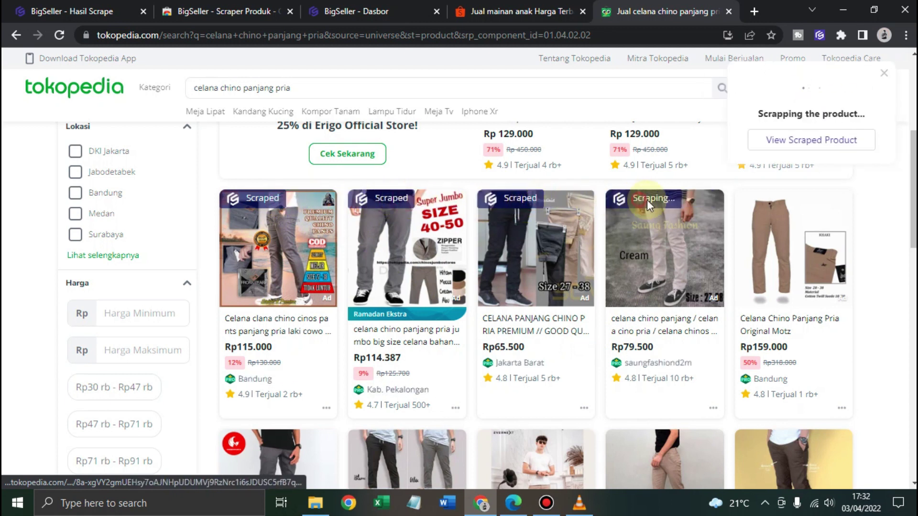
{"action": "left_click", "coordinate": [761, 199]}
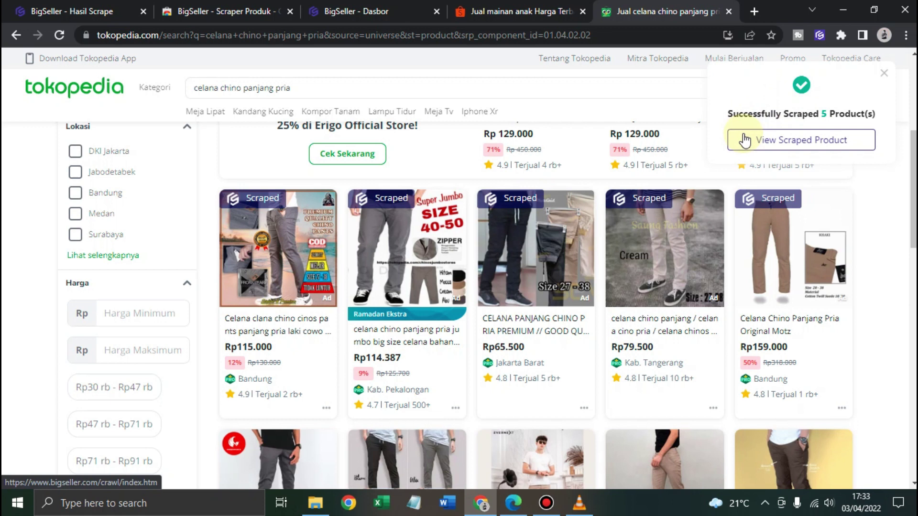
Step: Scrape the Okechuku JAY and elastic-waist chino listings, then view the scraped products
{"action": "scroll", "coordinate": [488, 306], "scroll_direction": "down", "scroll_amount": 4}
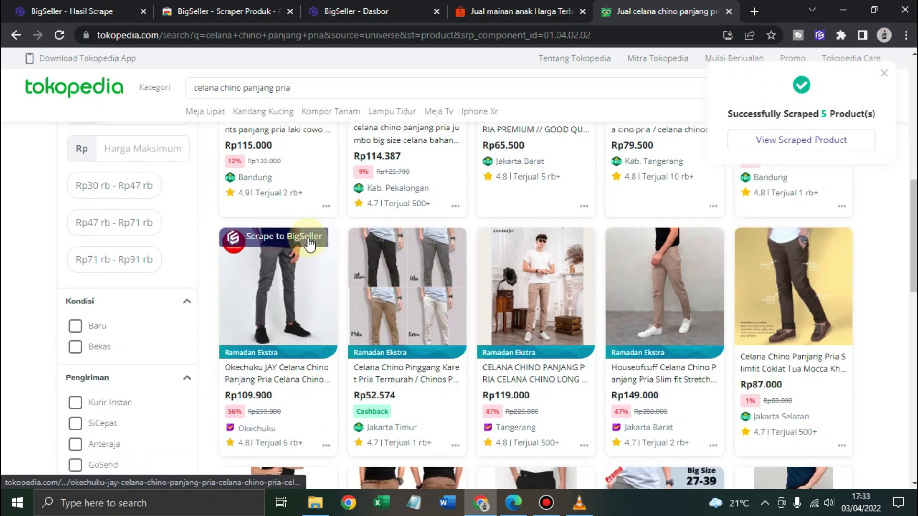
{"action": "left_click", "coordinate": [265, 236]}
{"action": "left_click", "coordinate": [430, 244]}
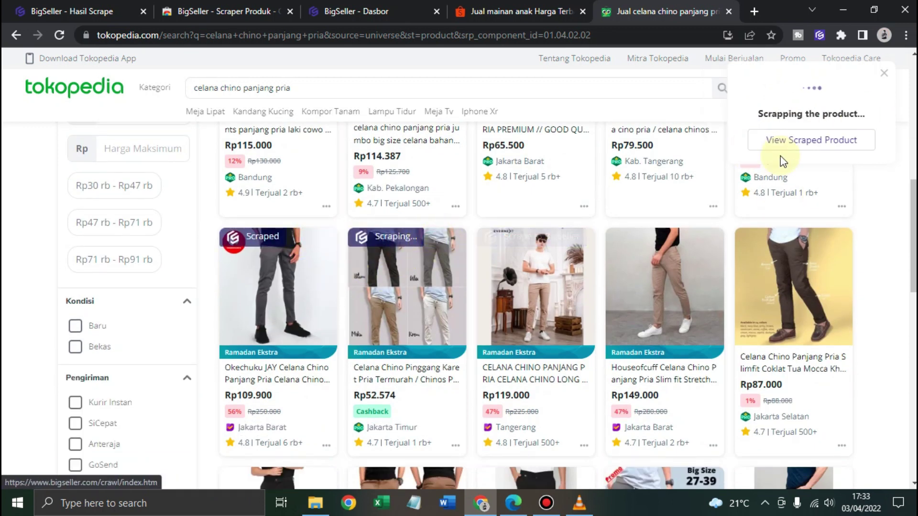
{"action": "scroll", "coordinate": [549, 236], "scroll_direction": "down", "scroll_amount": 10}
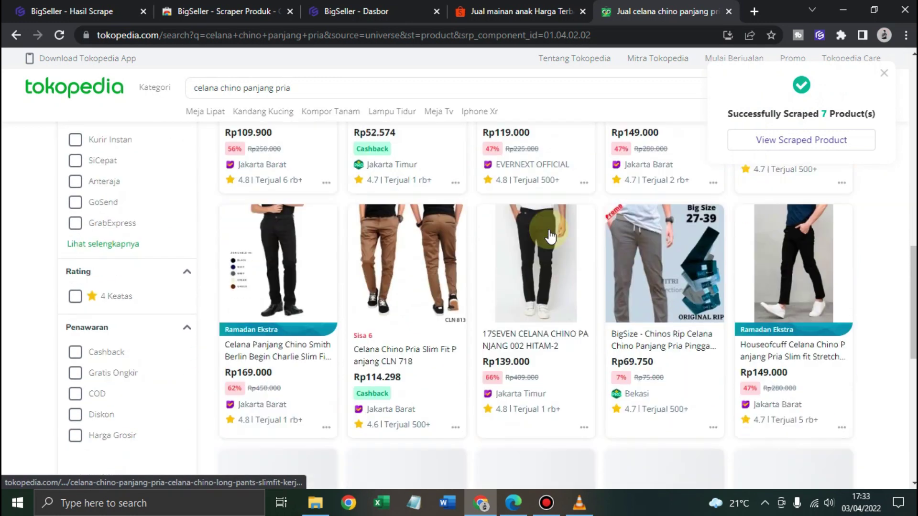
{"action": "scroll", "coordinate": [550, 235], "scroll_direction": "up", "scroll_amount": 10}
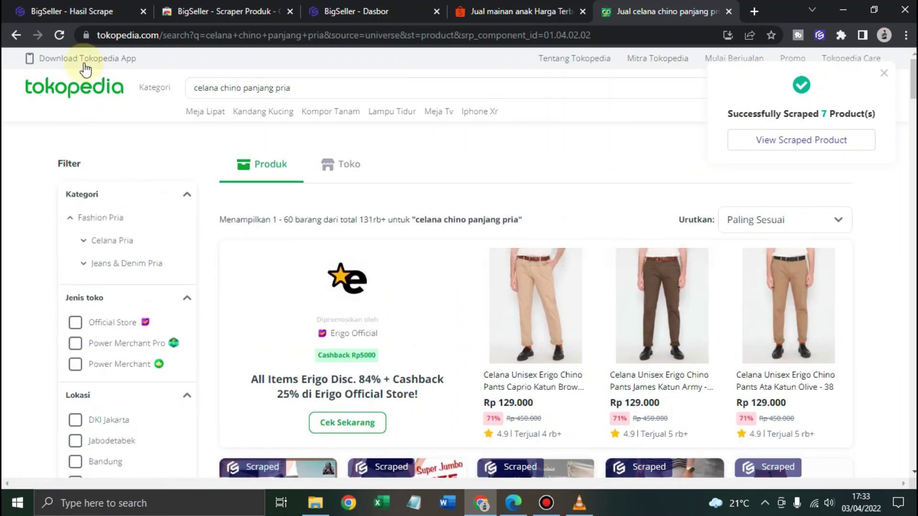
{"action": "scroll", "coordinate": [483, 197], "scroll_direction": "down", "scroll_amount": 4}
{"action": "scroll", "coordinate": [738, 177], "scroll_direction": "down", "scroll_amount": 4}
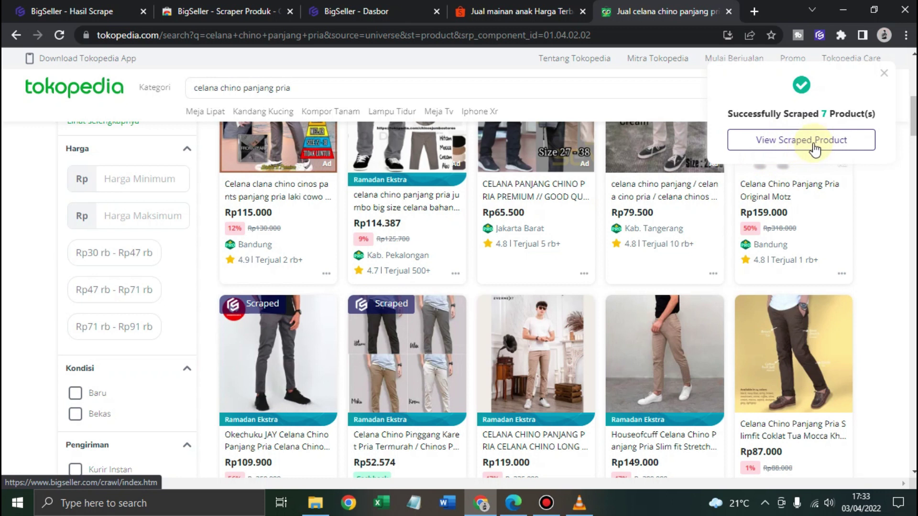
{"action": "left_click", "coordinate": [814, 145]}
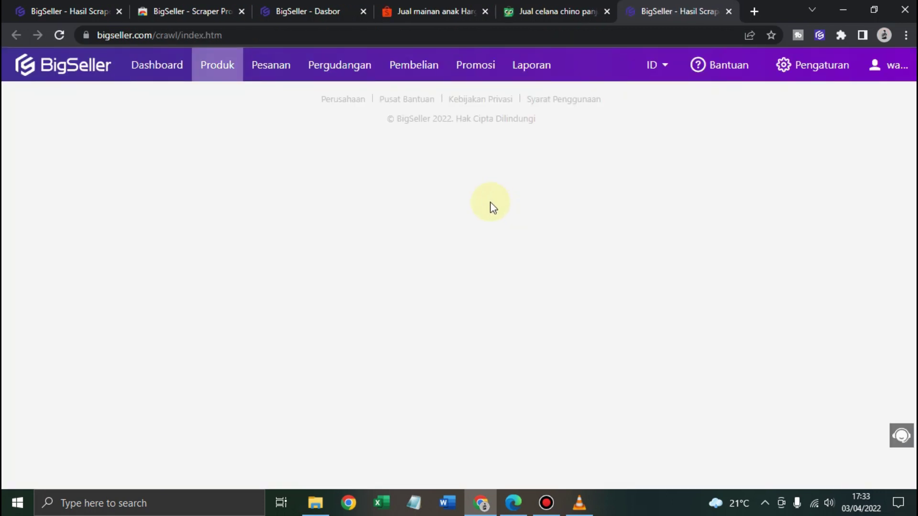
Step: Scroll down to the Hasil Scrape table and tick the first scraped chino product
{"action": "scroll", "coordinate": [488, 202], "scroll_direction": "down", "scroll_amount": 10}
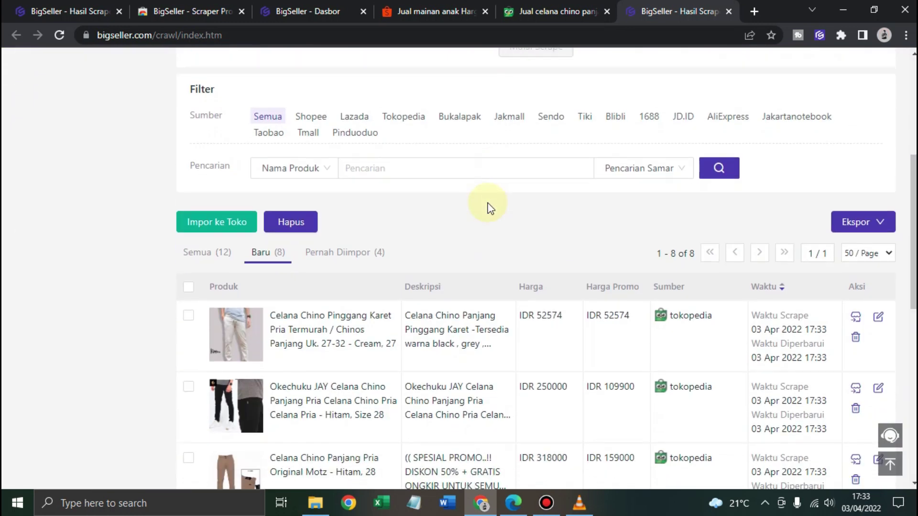
{"action": "scroll", "coordinate": [518, 240], "scroll_direction": "up", "scroll_amount": 2}
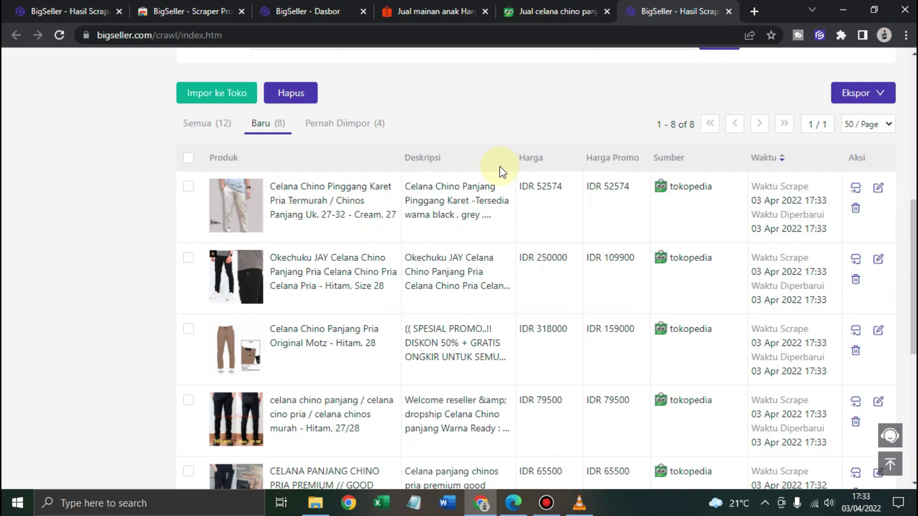
{"action": "scroll", "coordinate": [430, 282], "scroll_direction": "down", "scroll_amount": 3}
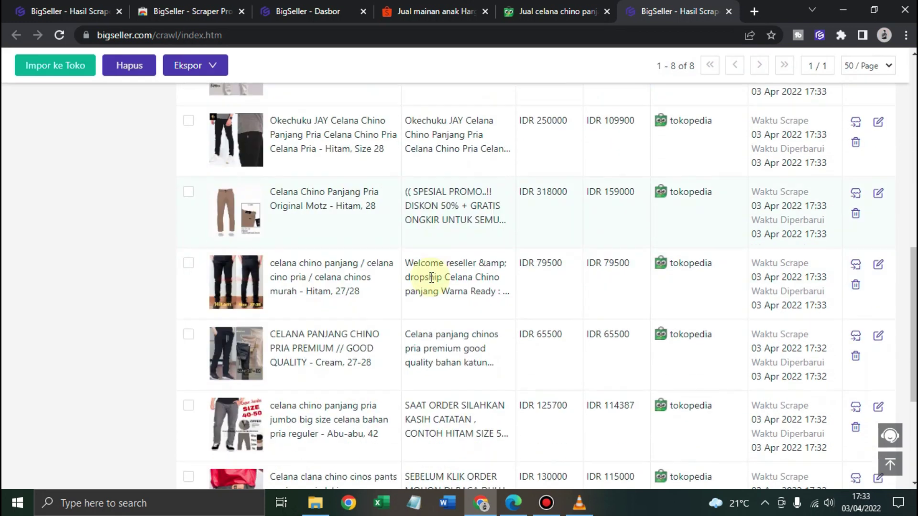
{"action": "scroll", "coordinate": [432, 277], "scroll_direction": "down", "scroll_amount": 4}
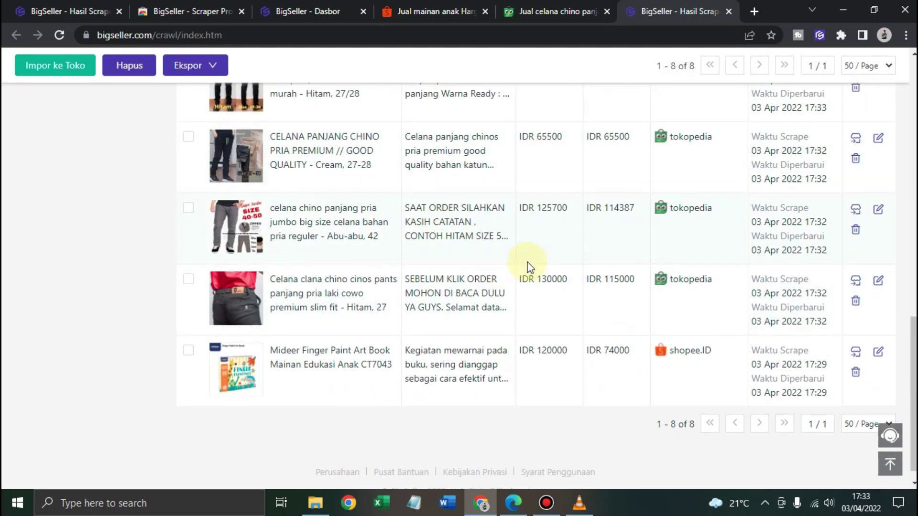
{"action": "scroll", "coordinate": [529, 263], "scroll_direction": "up", "scroll_amount": 15}
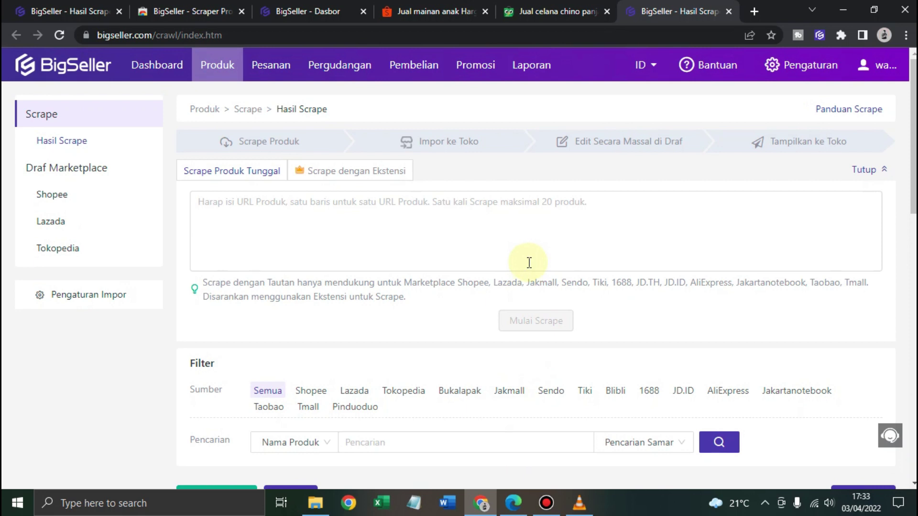
{"action": "scroll", "coordinate": [528, 262], "scroll_direction": "down", "scroll_amount": 7}
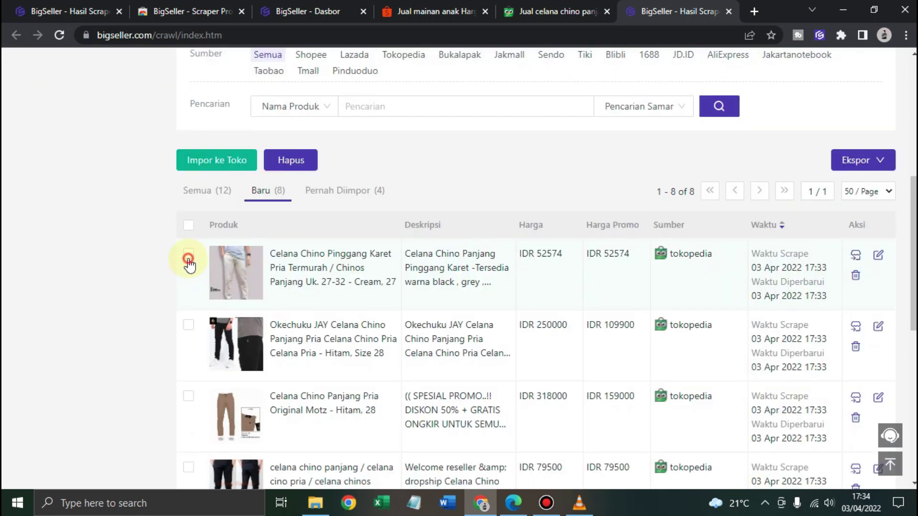
{"action": "left_click", "coordinate": [189, 260]}
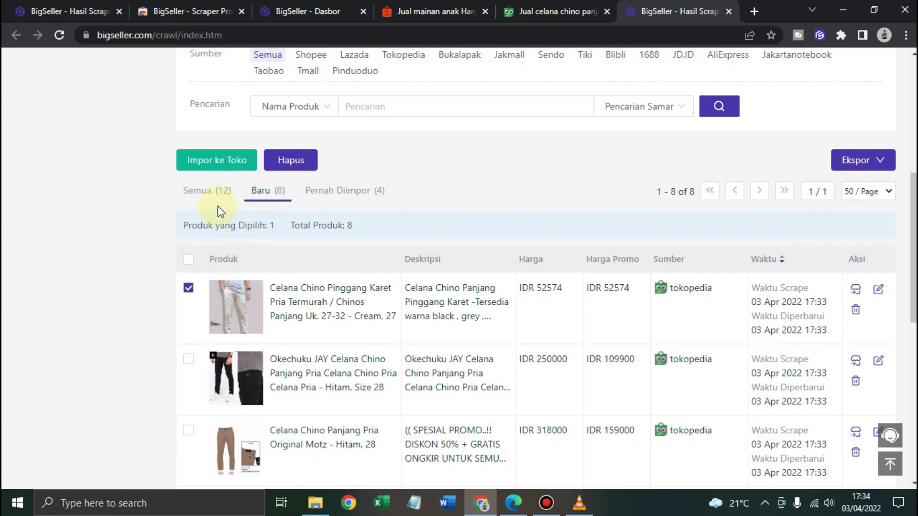
Step: Import all 8 selected scraped products into the Tokopedia store as drafts and open Daftar Draf
{"action": "left_click", "coordinate": [188, 264]}
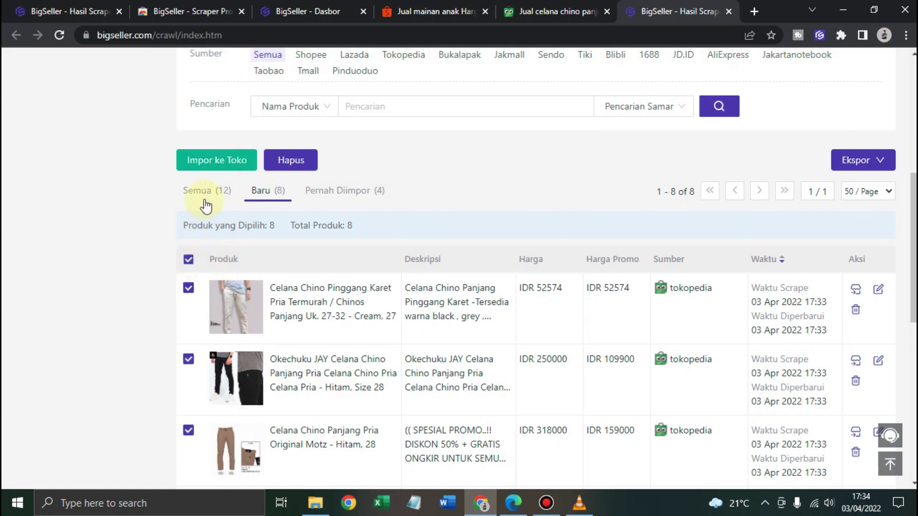
{"action": "left_click", "coordinate": [217, 170]}
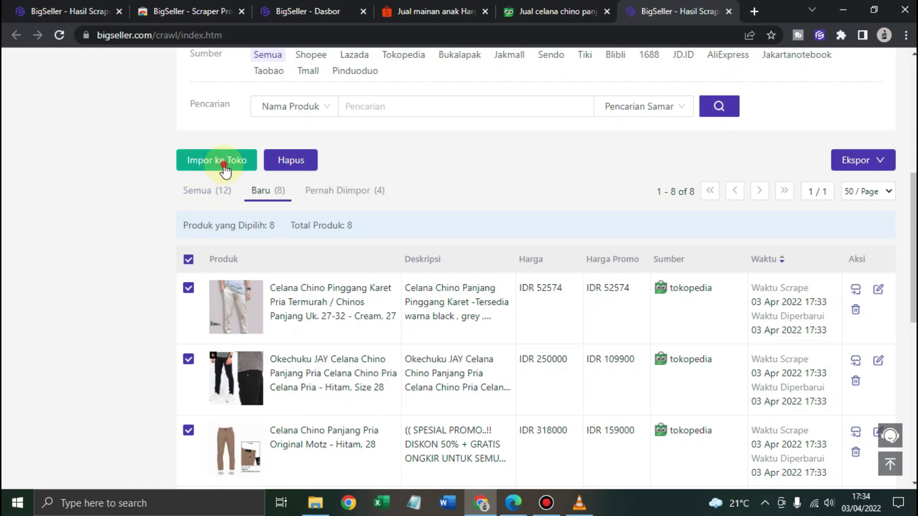
{"action": "left_click", "coordinate": [319, 160]}
{"action": "left_click", "coordinate": [313, 192]}
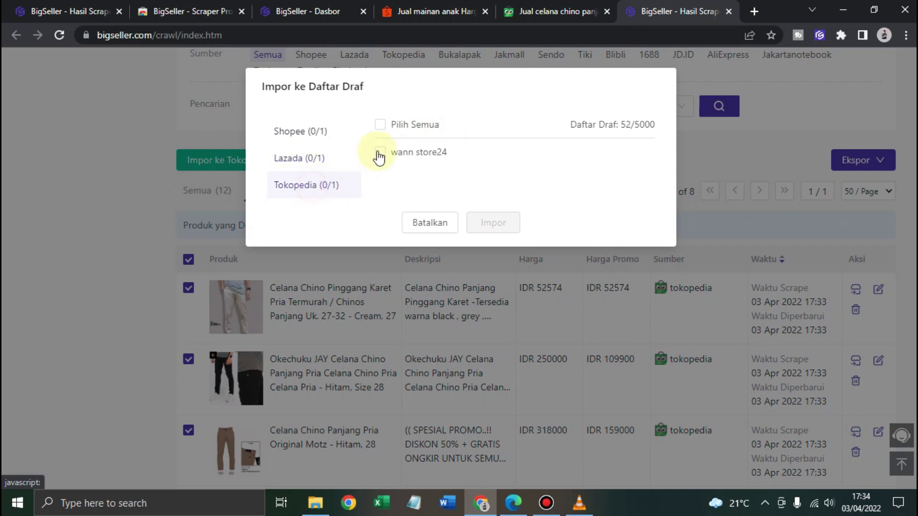
{"action": "left_click", "coordinate": [413, 160]}
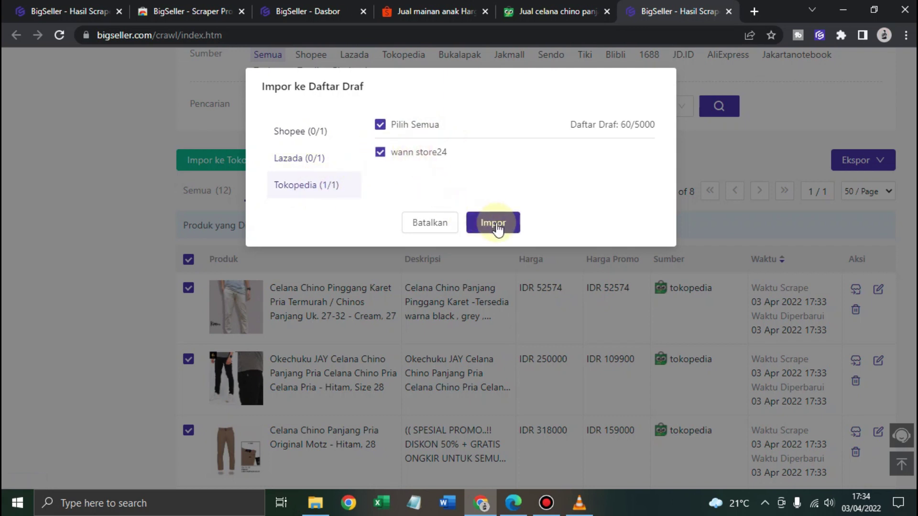
{"action": "left_click", "coordinate": [495, 223]}
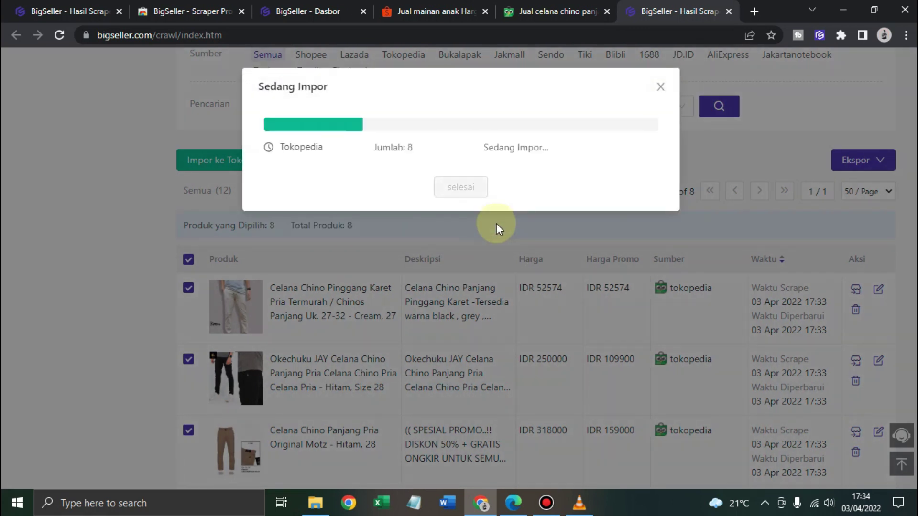
{"action": "left_click", "coordinate": [624, 148]}
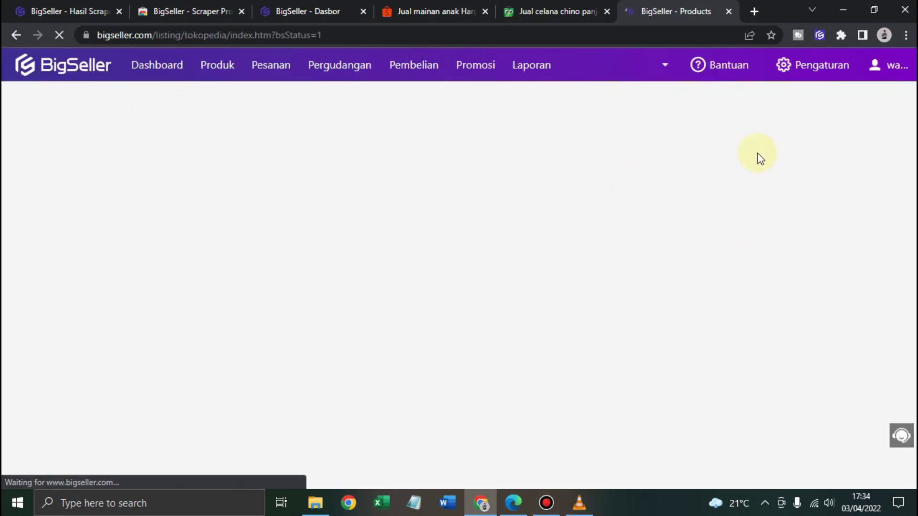
Step: Publish the Mideer Finger Paint draft to Tokopedia and dismiss the weight-required (Berat) failure
{"action": "scroll", "coordinate": [770, 348], "scroll_direction": "down", "scroll_amount": 1}
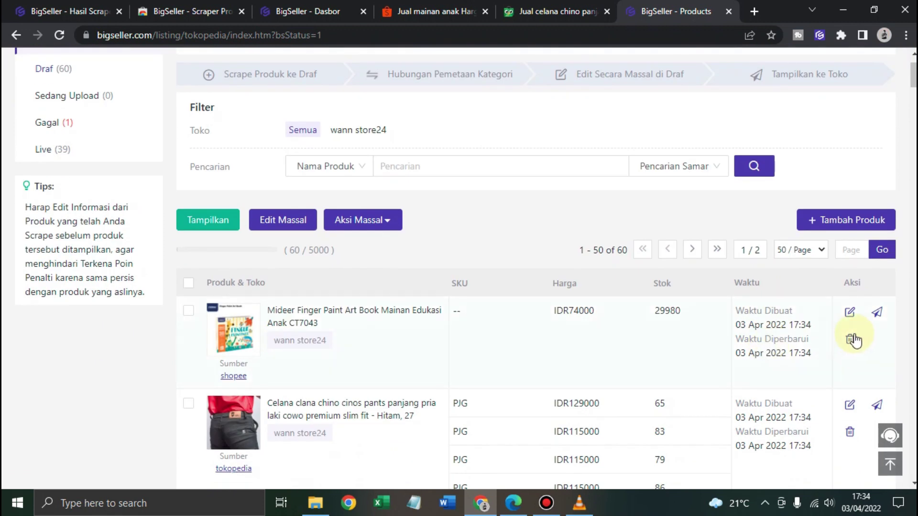
{"action": "left_click", "coordinate": [877, 313]}
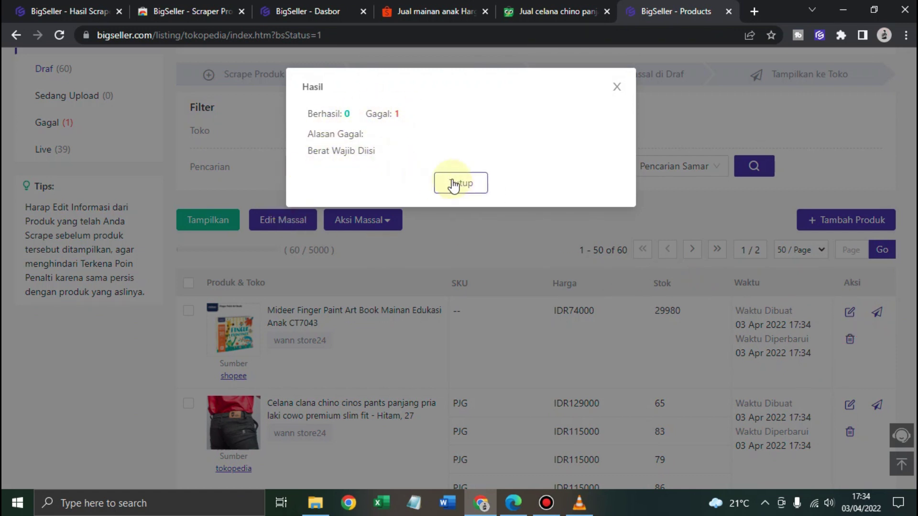
{"action": "left_click_drag", "start_coordinate": [304, 150], "coordinate": [396, 158]}
{"action": "key", "text": "Escape"}
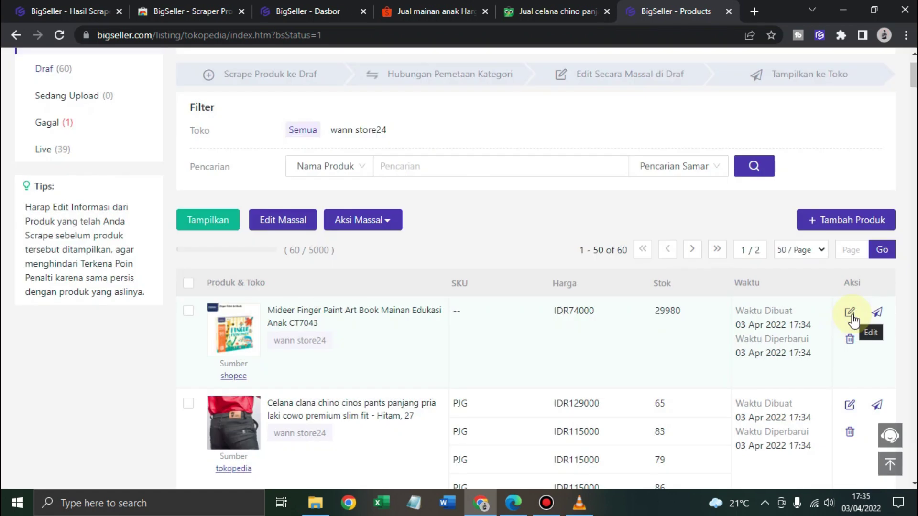
Step: Enter a Berat of 350 for the Mideer Finger Paint draft, then Simpan & Tampilkan to Tokopedia
{"action": "left_click", "coordinate": [850, 315]}
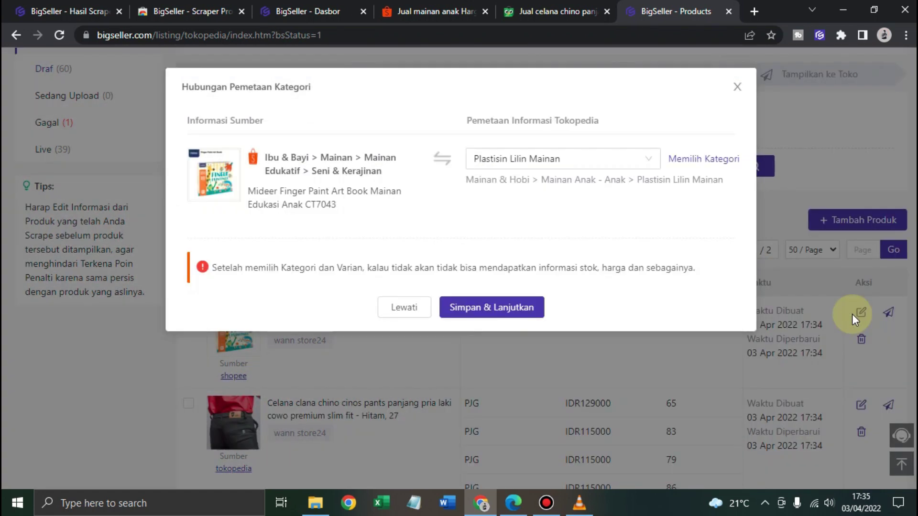
{"action": "left_click", "coordinate": [493, 312]}
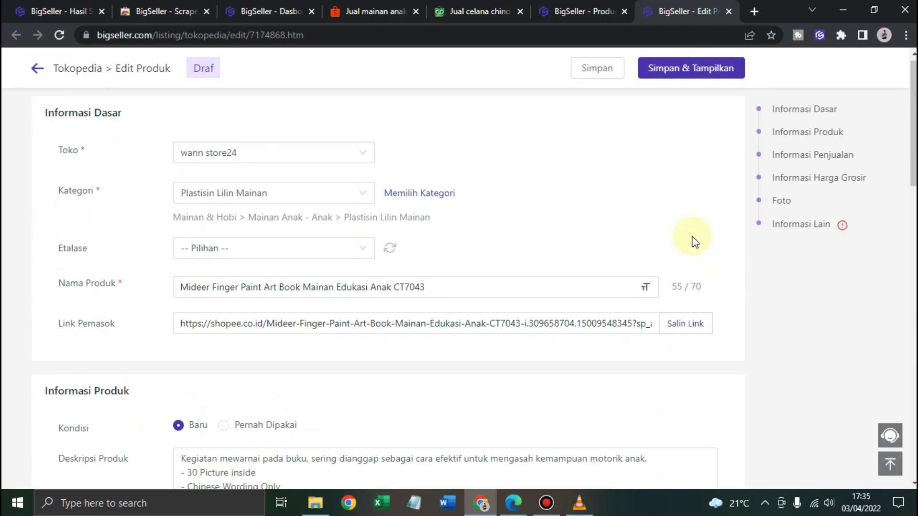
{"action": "left_click", "coordinate": [818, 225]}
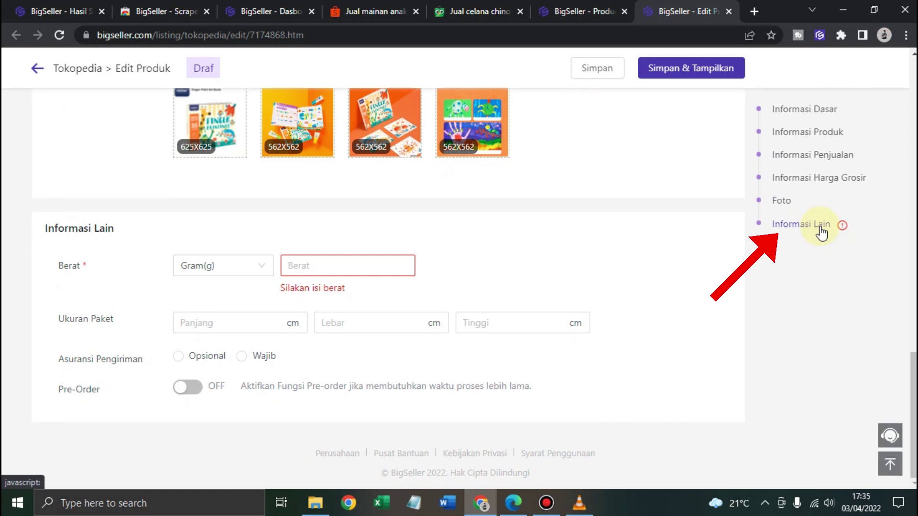
{"action": "left_click", "coordinate": [324, 265]}
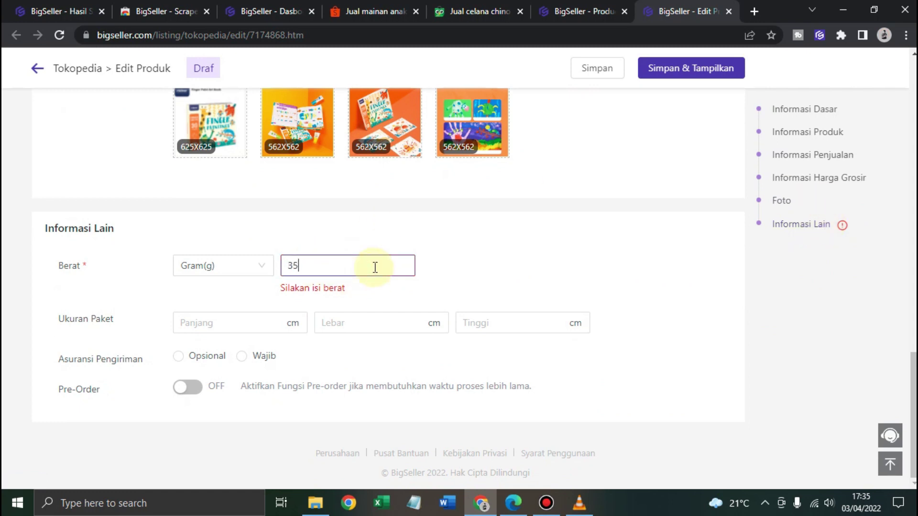
{"action": "type", "text": "350"}
{"action": "scroll", "coordinate": [409, 284], "scroll_direction": "up", "scroll_amount": 5}
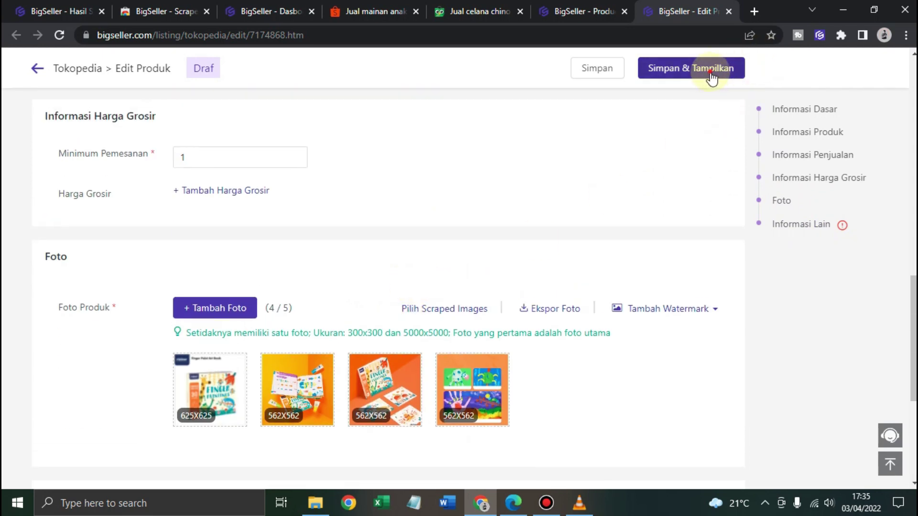
{"action": "left_click", "coordinate": [710, 73]}
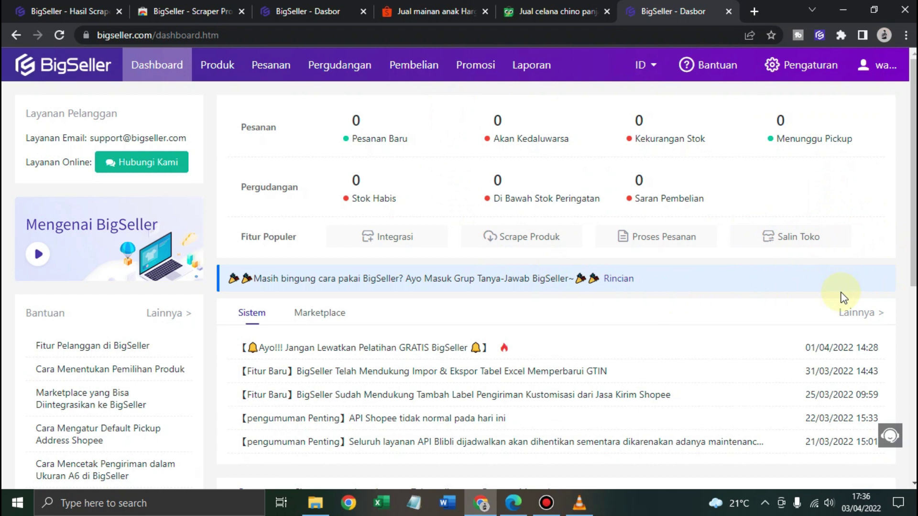
Step: On the Salin Toko page, select all Toko 1 Shopee products for a whole-store copy
{"action": "left_click", "coordinate": [812, 251]}
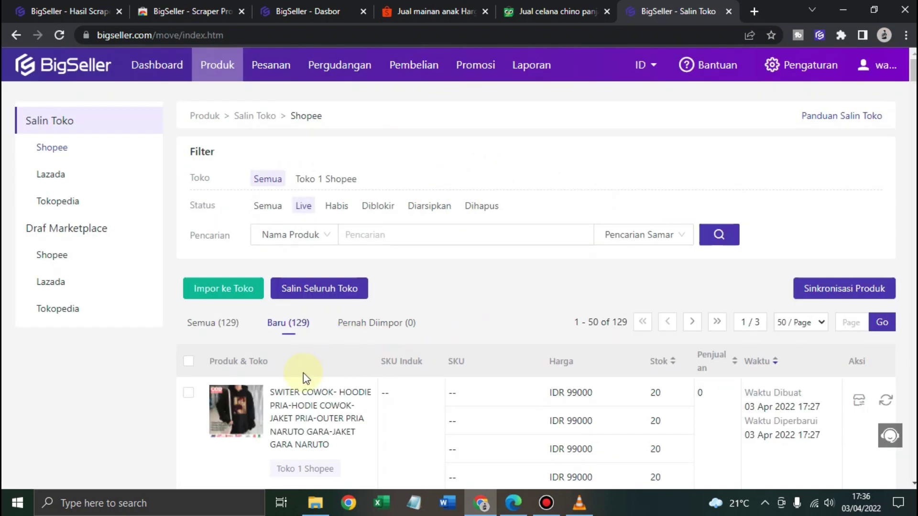
{"action": "left_click", "coordinate": [328, 187]}
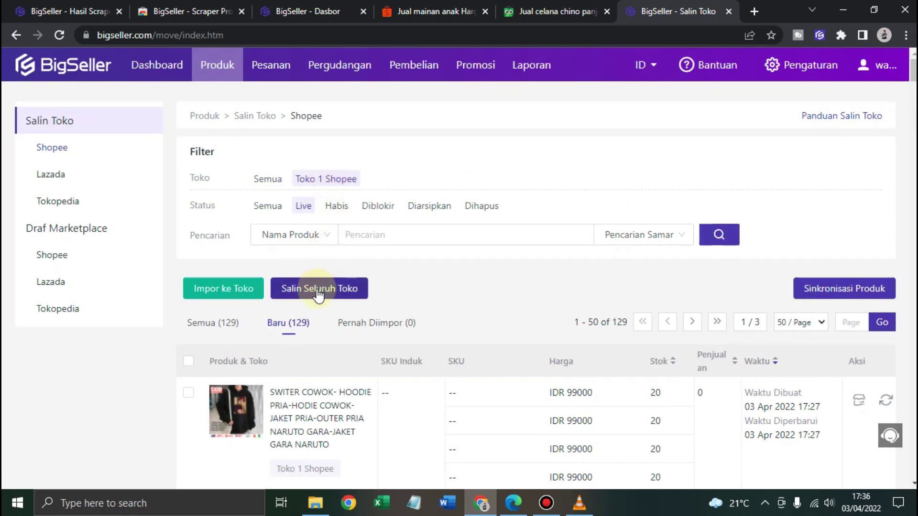
{"action": "left_click", "coordinate": [187, 362]}
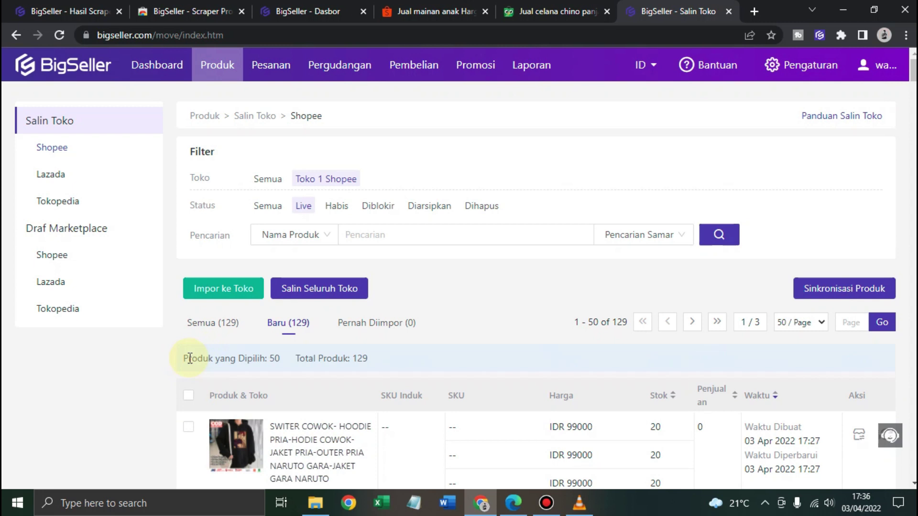
{"action": "left_click", "coordinate": [349, 296]}
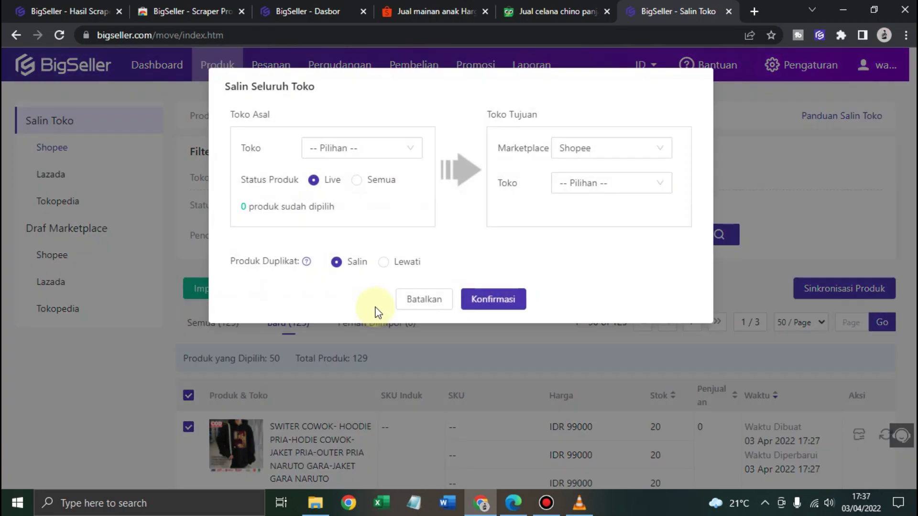
Step: Copy from Toko 1 Shopee to the Lazada store's drafts, confirm, and open the draft list
{"action": "left_click", "coordinate": [370, 148]}
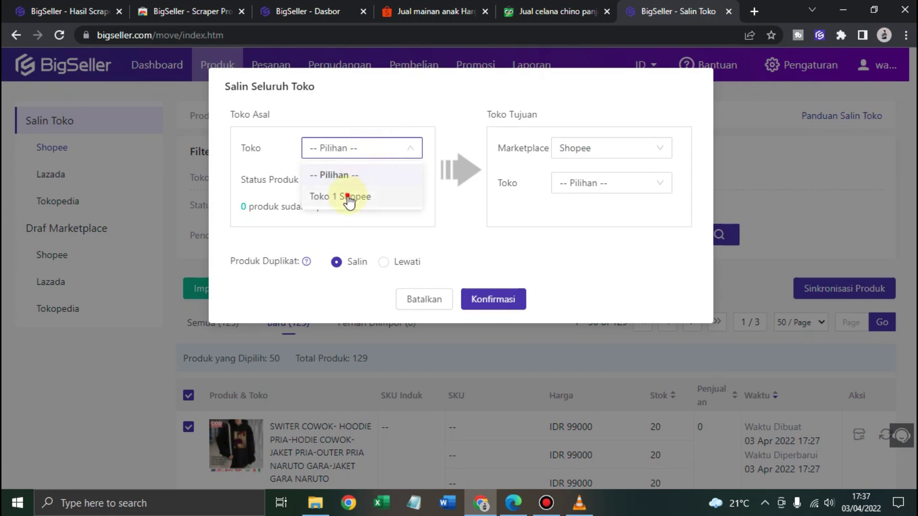
{"action": "left_click", "coordinate": [415, 195]}
{"action": "left_click", "coordinate": [594, 152]}
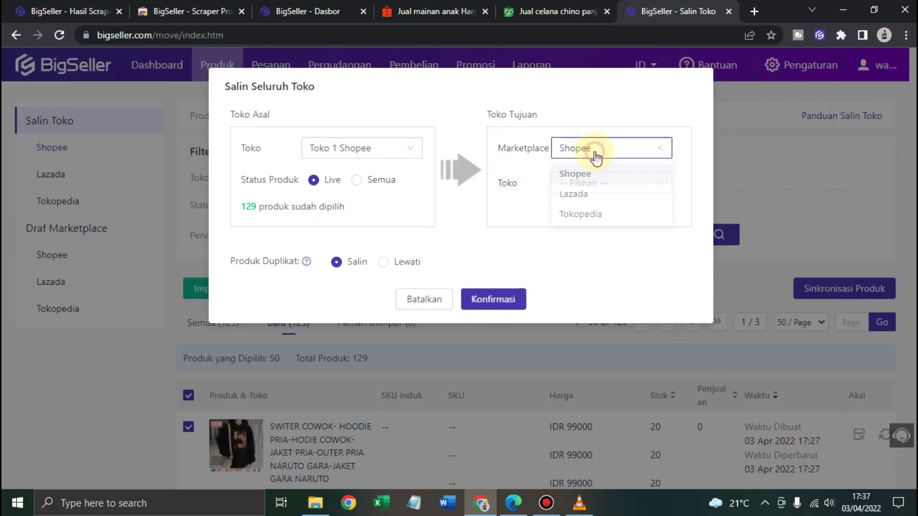
{"action": "left_click", "coordinate": [592, 200]}
{"action": "left_click", "coordinate": [617, 185]}
{"action": "left_click", "coordinate": [597, 231]}
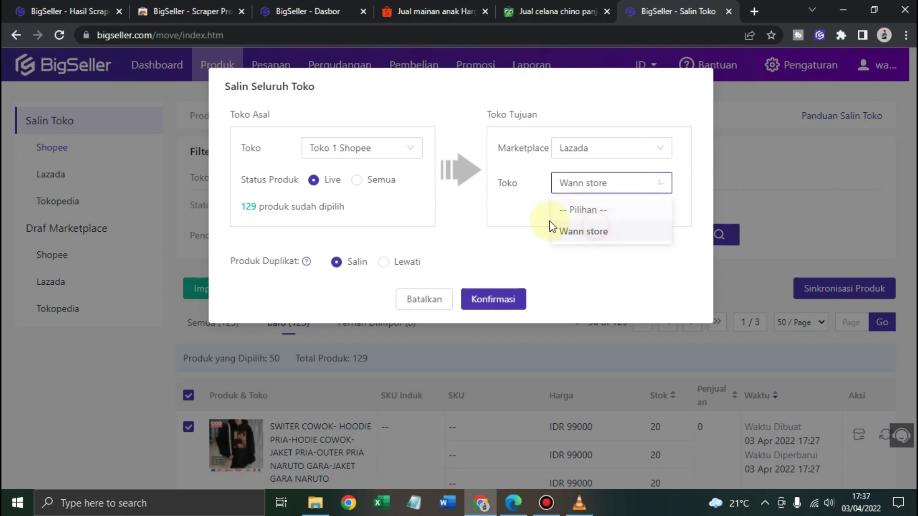
{"action": "left_click", "coordinate": [492, 300]}
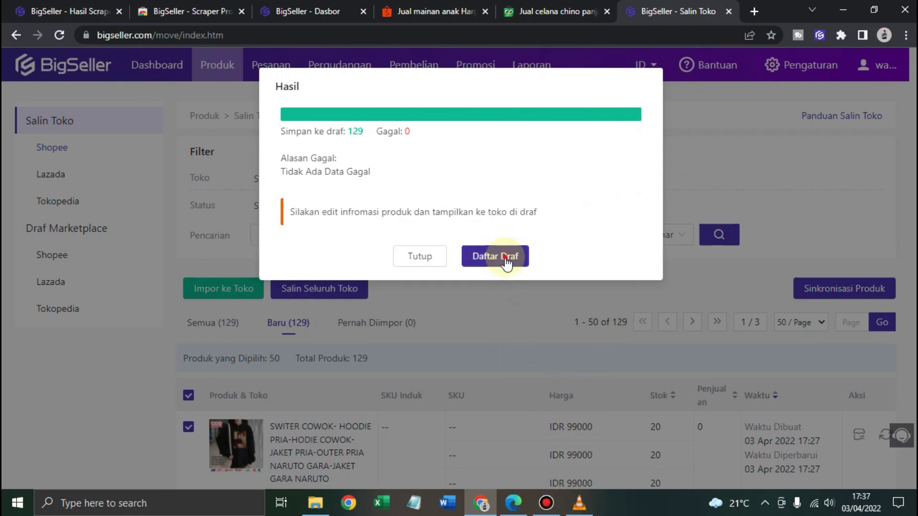
{"action": "left_click", "coordinate": [505, 258]}
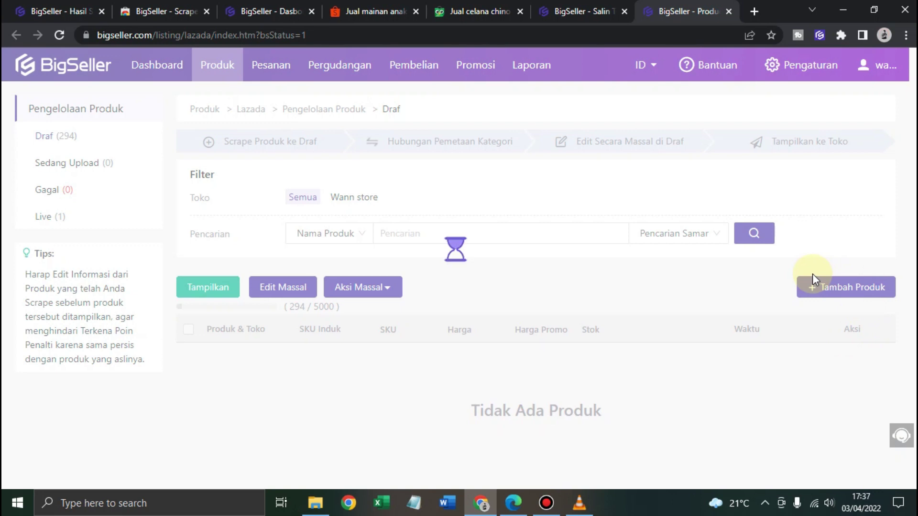
{"action": "scroll", "coordinate": [620, 271], "scroll_direction": "down", "scroll_amount": 5}
{"action": "scroll", "coordinate": [618, 269], "scroll_direction": "down", "scroll_amount": 15}
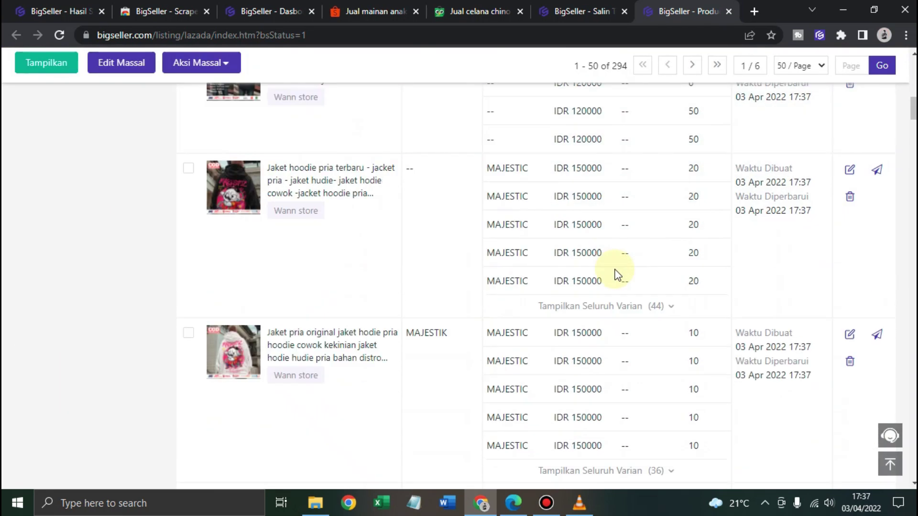
{"action": "scroll", "coordinate": [613, 271], "scroll_direction": "up", "scroll_amount": 15}
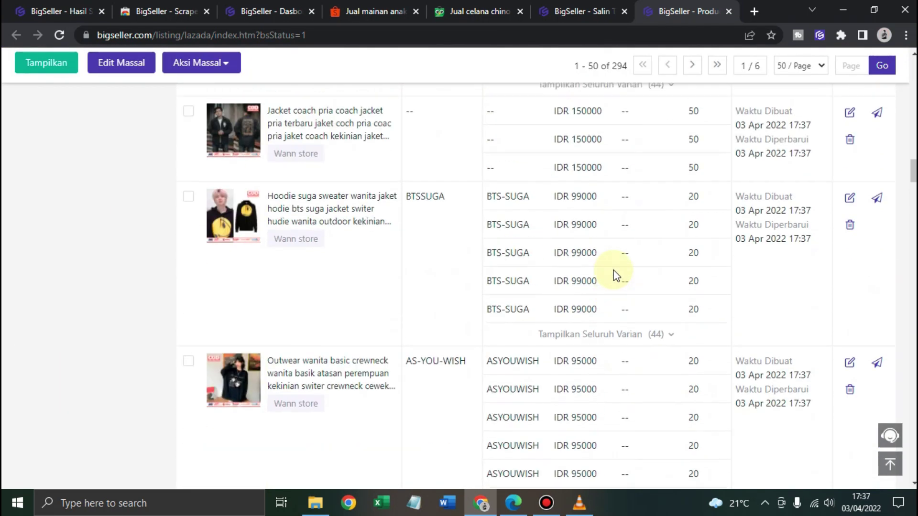
{"action": "scroll", "coordinate": [320, 218], "scroll_direction": "up", "scroll_amount": 10}
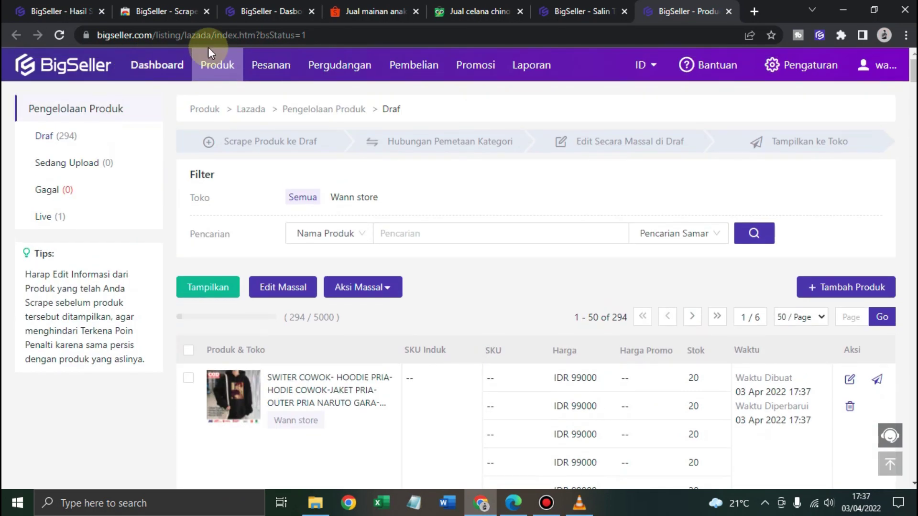
Step: Open the self-built System Template4 watermark for editing
{"action": "left_click", "coordinate": [260, 12]}
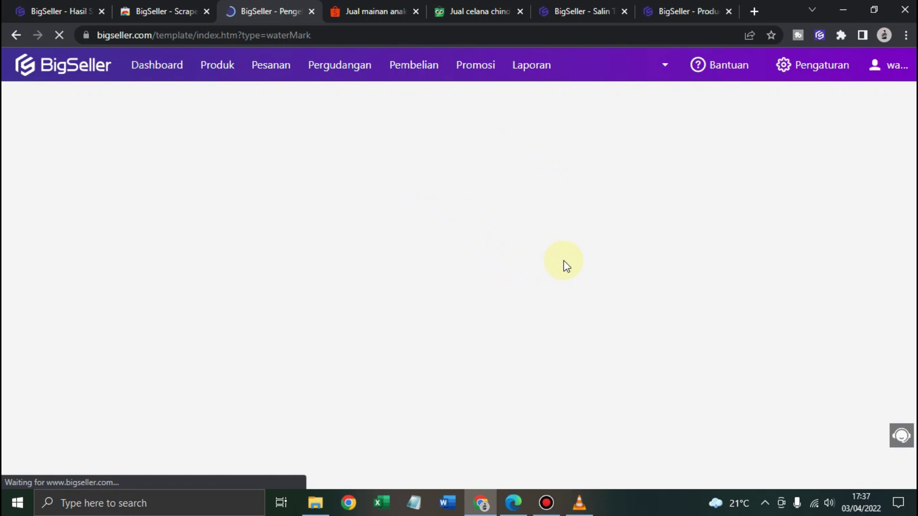
{"action": "scroll", "coordinate": [590, 270], "scroll_direction": "down", "scroll_amount": 3}
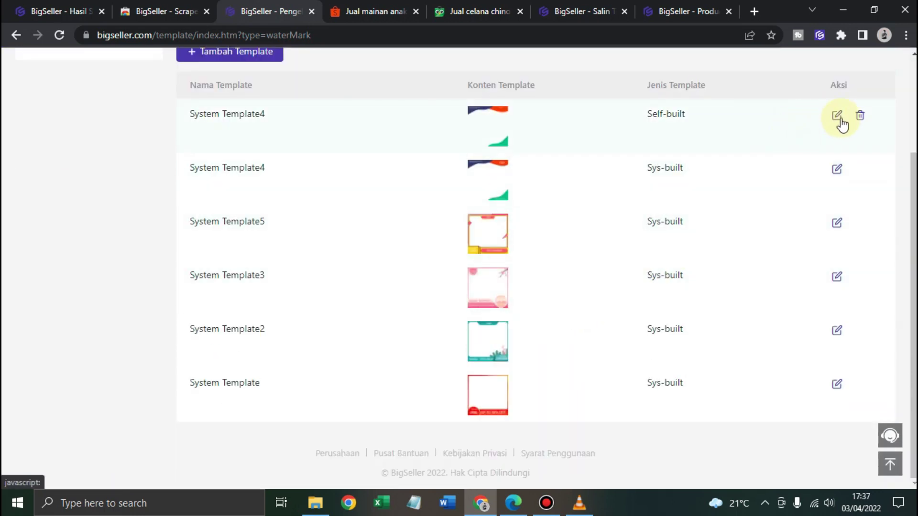
{"action": "scroll", "coordinate": [478, 174], "scroll_direction": "up", "scroll_amount": 3}
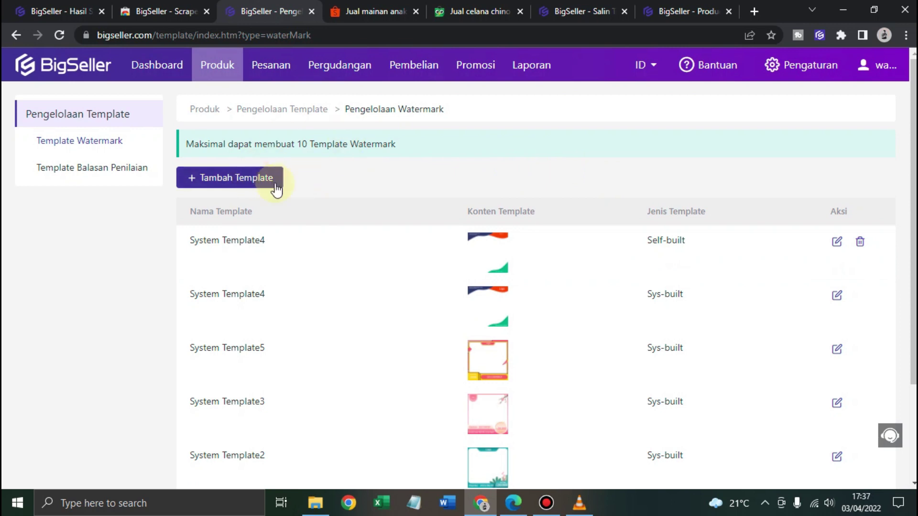
{"action": "left_click", "coordinate": [839, 243]}
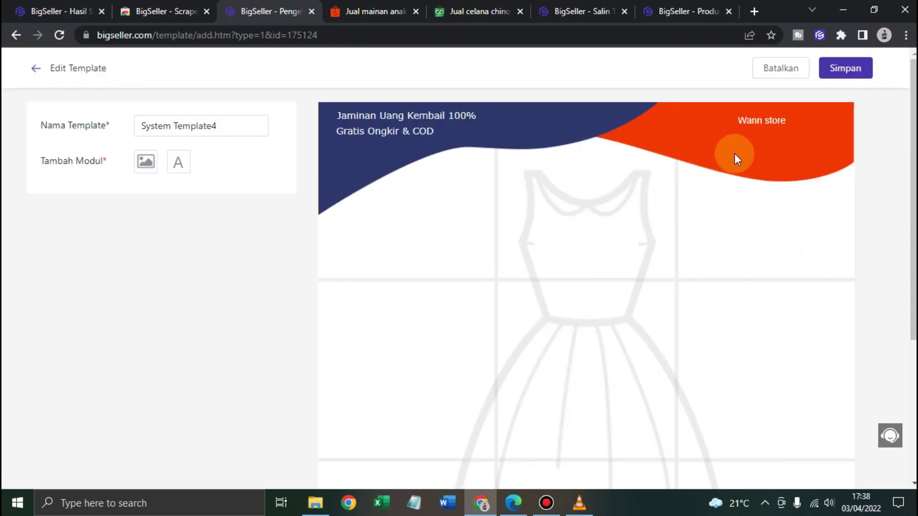
Step: Replace the green-corner label text with PROMO RAMADAN 2022 and save the template
{"action": "left_click", "coordinate": [179, 161]}
{"action": "left_click", "coordinate": [363, 134]}
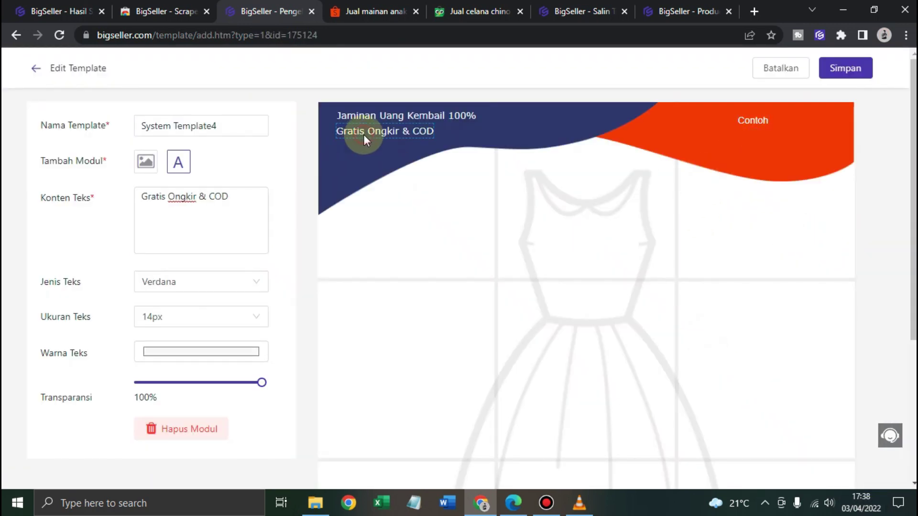
{"action": "scroll", "coordinate": [621, 334], "scroll_direction": "down", "scroll_amount": 5}
{"action": "left_click", "coordinate": [639, 384]}
{"action": "left_click", "coordinate": [188, 223]}
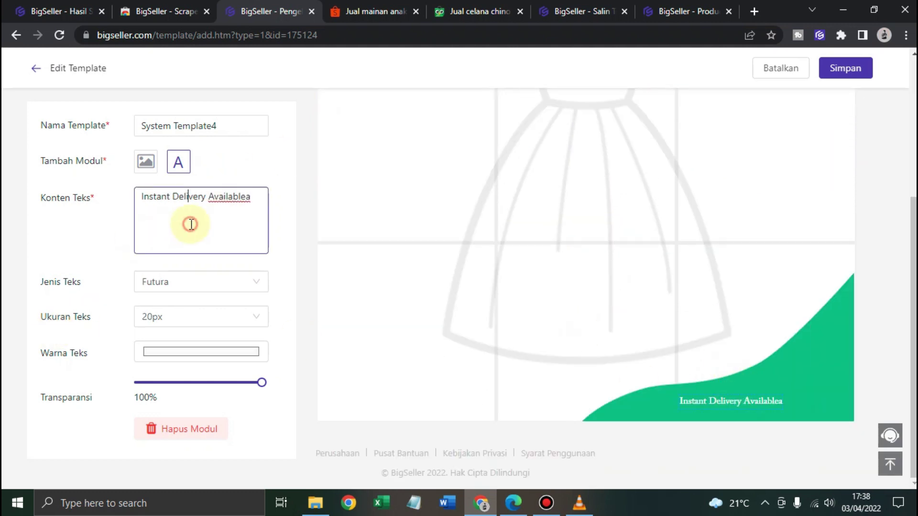
{"action": "key", "text": "ctrl+a"}
{"action": "type", "text": "A"}
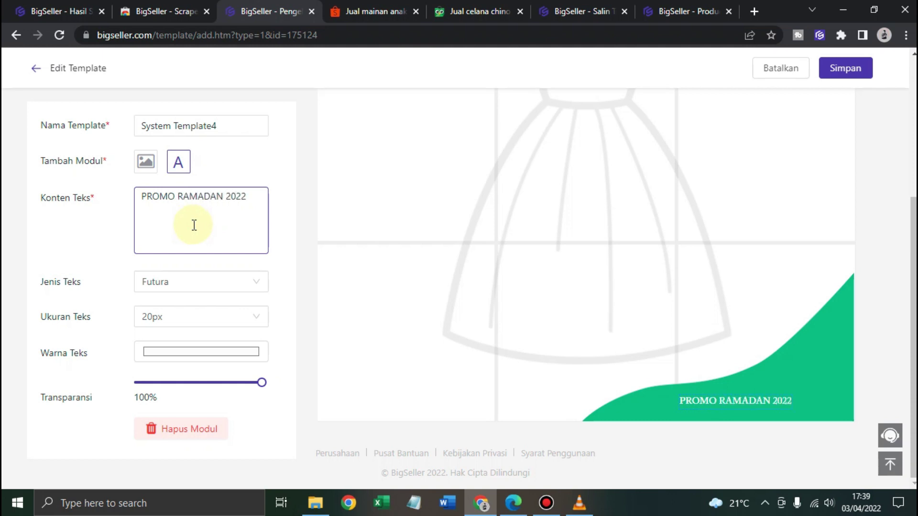
{"action": "scroll", "coordinate": [717, 188], "scroll_direction": "up", "scroll_amount": 5}
{"action": "left_click", "coordinate": [856, 76]}
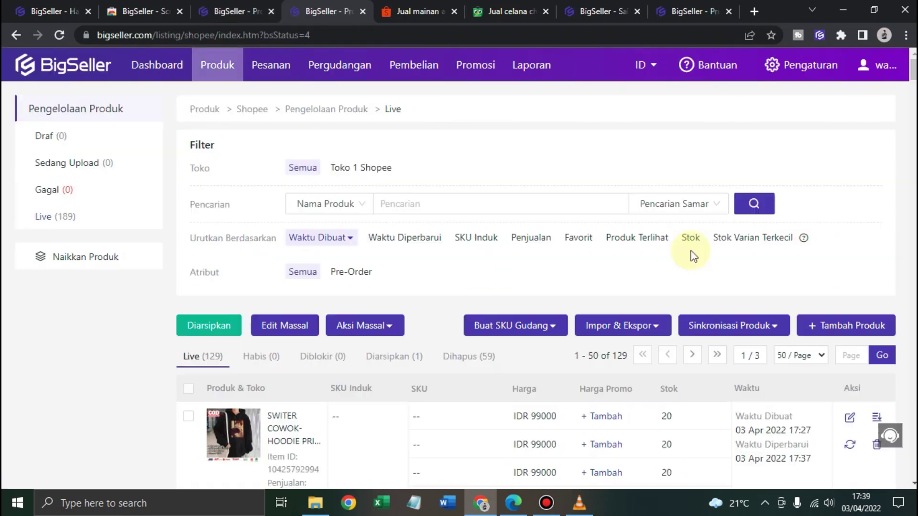
Step: Open the QIANDIN1 hoodie listing's Media section for editing
{"action": "scroll", "coordinate": [690, 253], "scroll_direction": "down", "scroll_amount": 15}
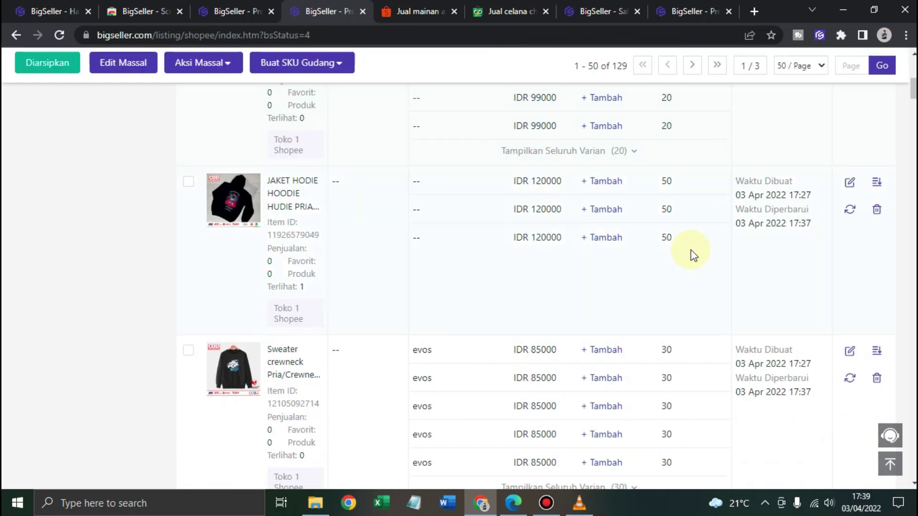
{"action": "scroll", "coordinate": [690, 253], "scroll_direction": "down", "scroll_amount": 9}
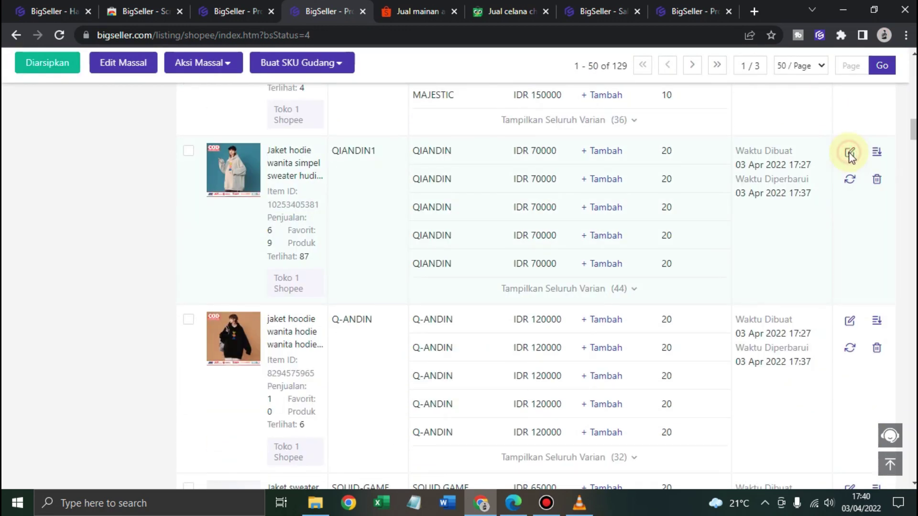
{"action": "left_click", "coordinate": [847, 152]}
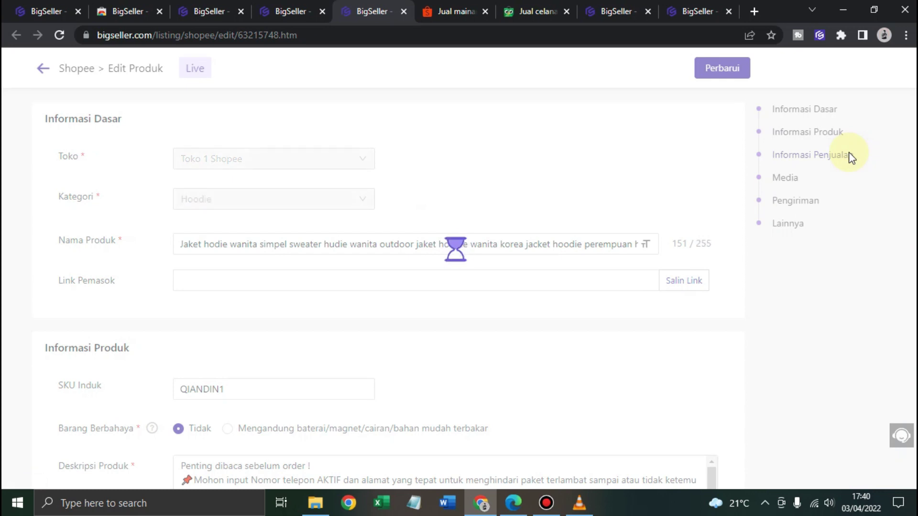
{"action": "left_click", "coordinate": [789, 200]}
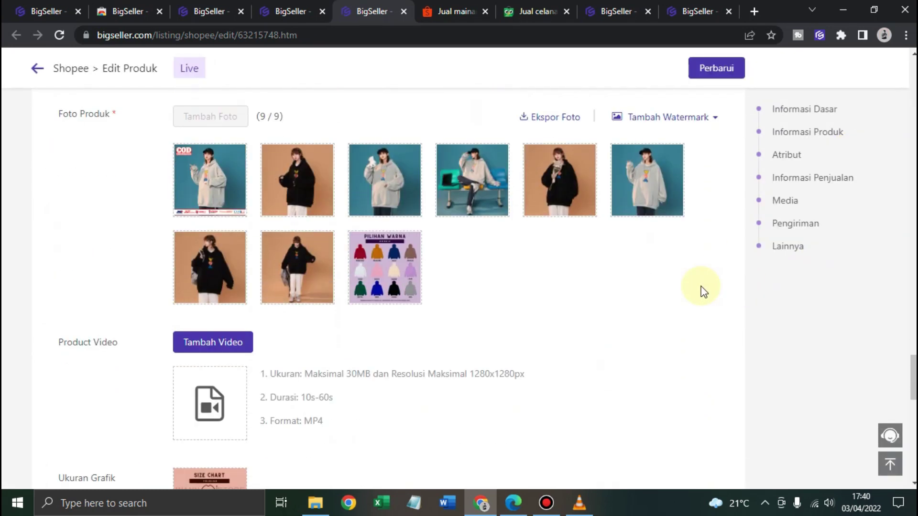
Step: Apply the pink-bordered watermark to all nine photos, not only the first, and click Perbarui
{"action": "left_click", "coordinate": [671, 126]}
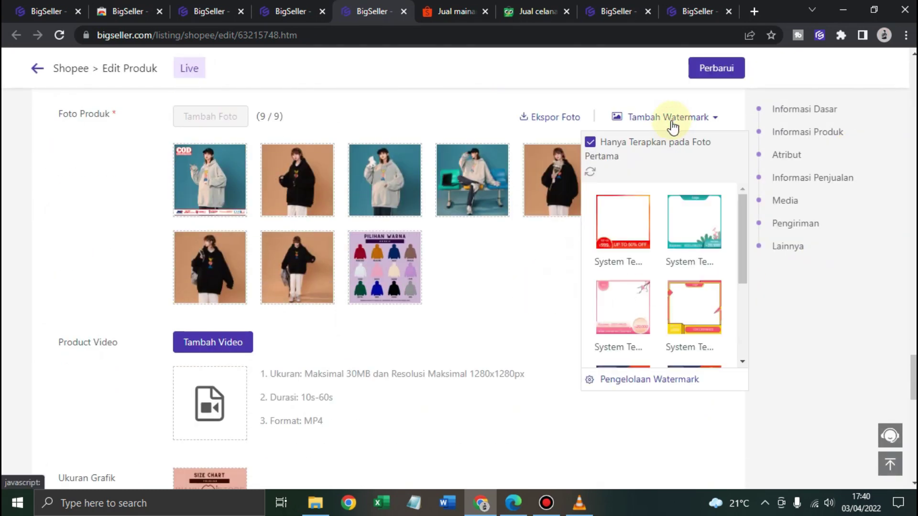
{"action": "left_click", "coordinate": [596, 147]}
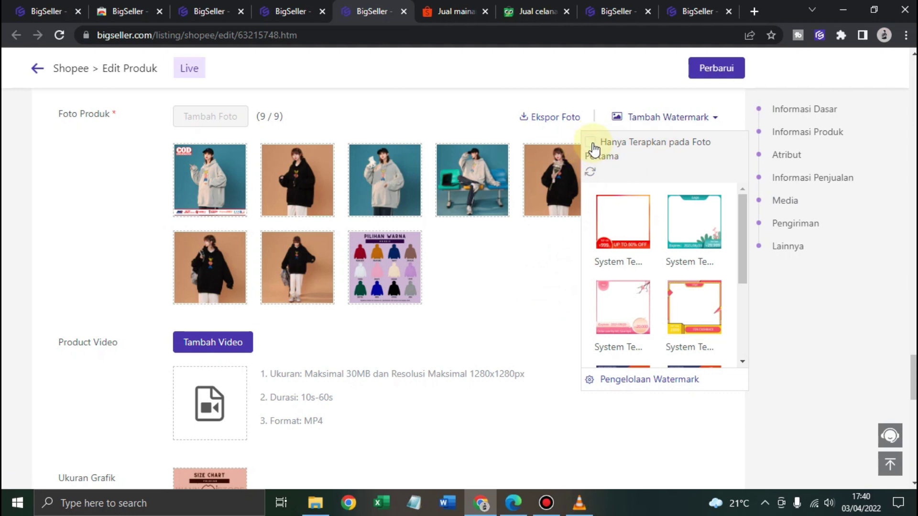
{"action": "scroll", "coordinate": [658, 278], "scroll_direction": "down", "scroll_amount": 5}
{"action": "scroll", "coordinate": [669, 246], "scroll_direction": "down", "scroll_amount": 2}
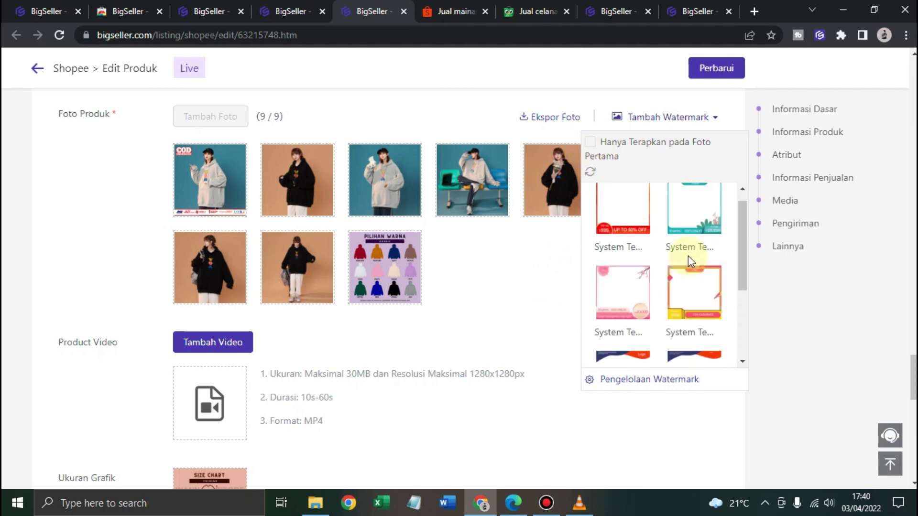
{"action": "left_click", "coordinate": [628, 294]}
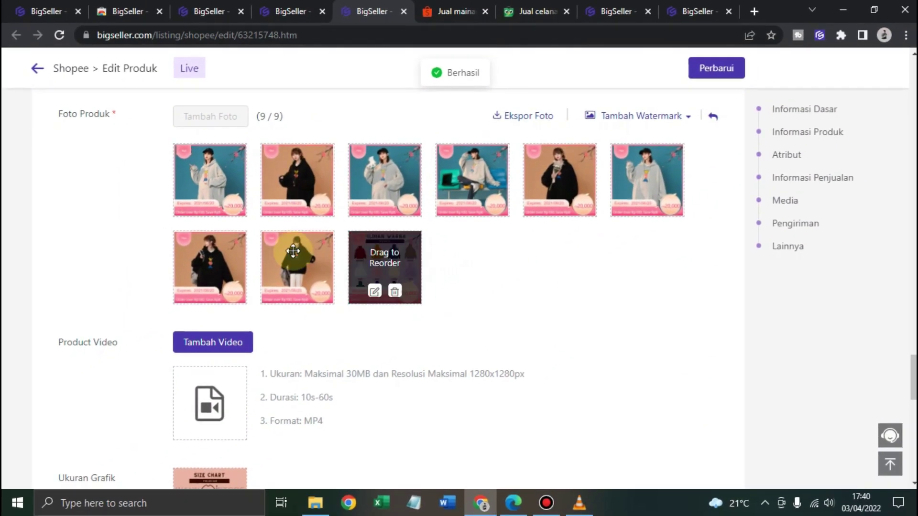
{"action": "scroll", "coordinate": [643, 355], "scroll_direction": "up", "scroll_amount": 4}
{"action": "scroll", "coordinate": [652, 327], "scroll_direction": "down", "scroll_amount": 3}
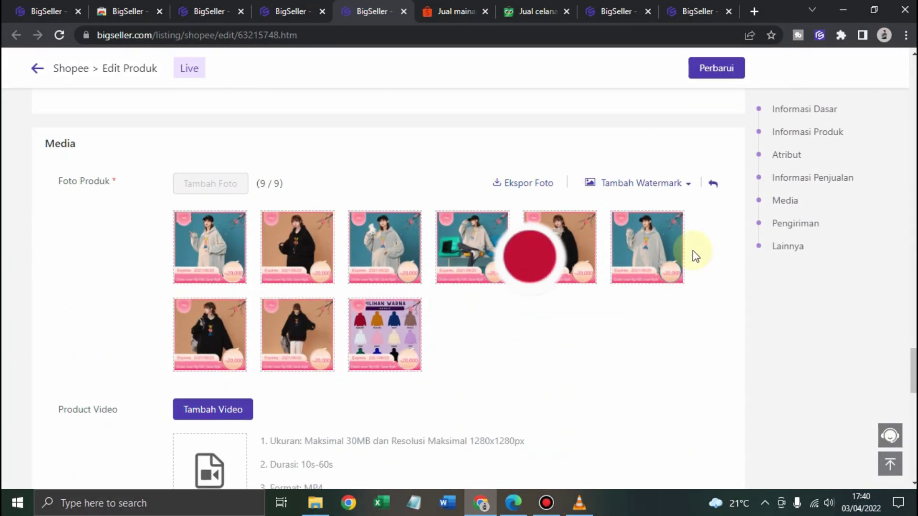
{"action": "left_click", "coordinate": [717, 76]}
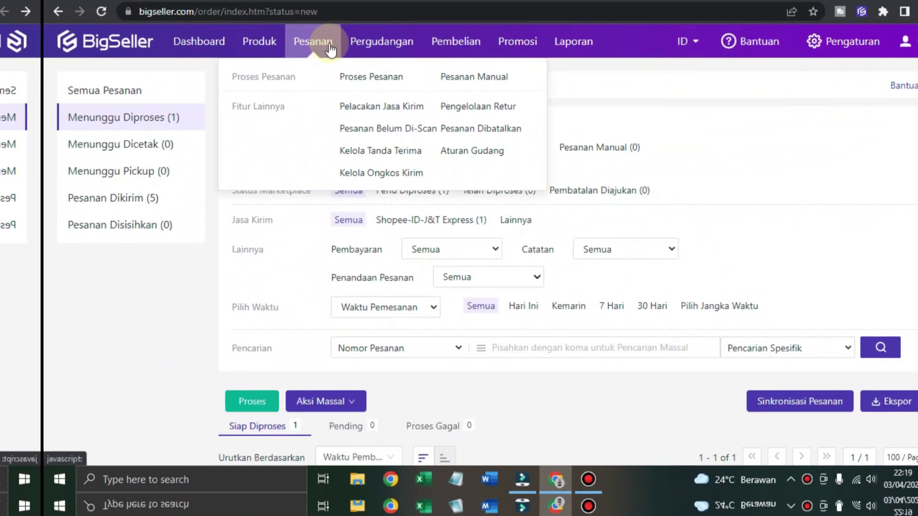
Step: Filter the pending orders to the Toko 1 Shopee shop
{"action": "mouse_move", "coordinate": [311, 88]}
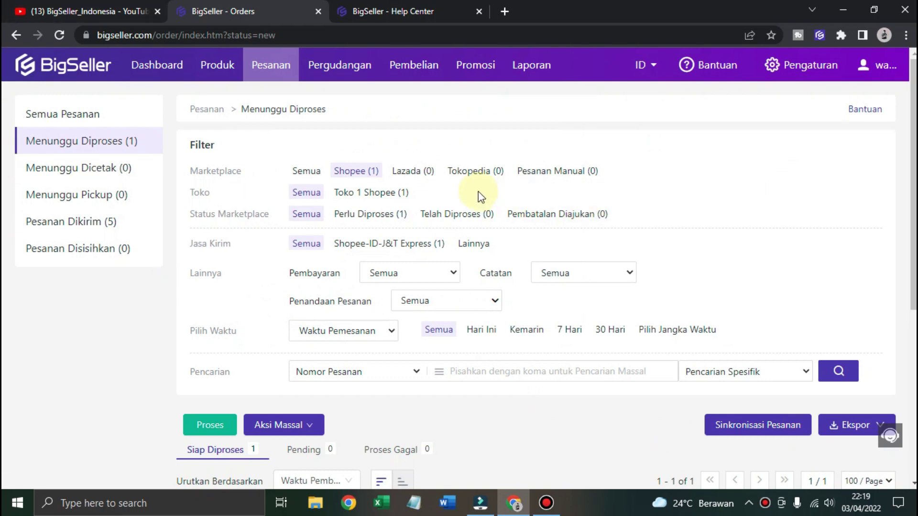
{"action": "left_click", "coordinate": [386, 197]}
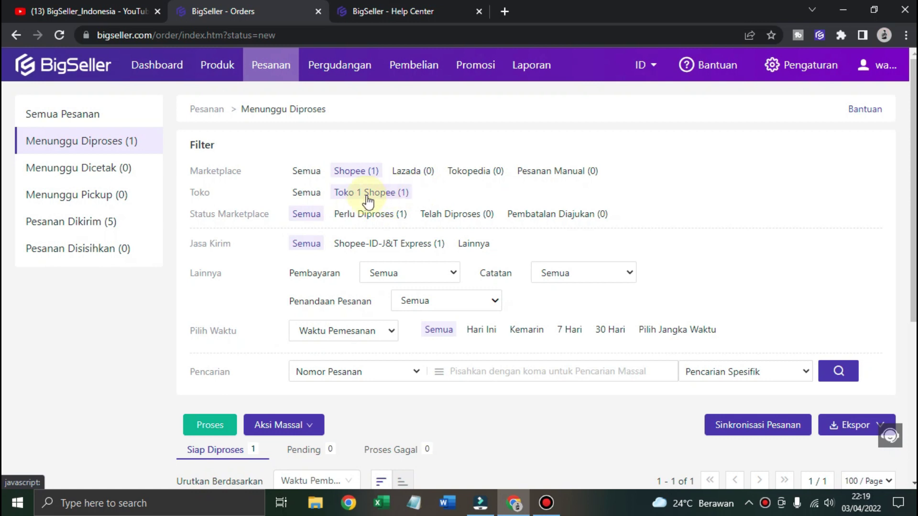
{"action": "left_click", "coordinate": [408, 167]}
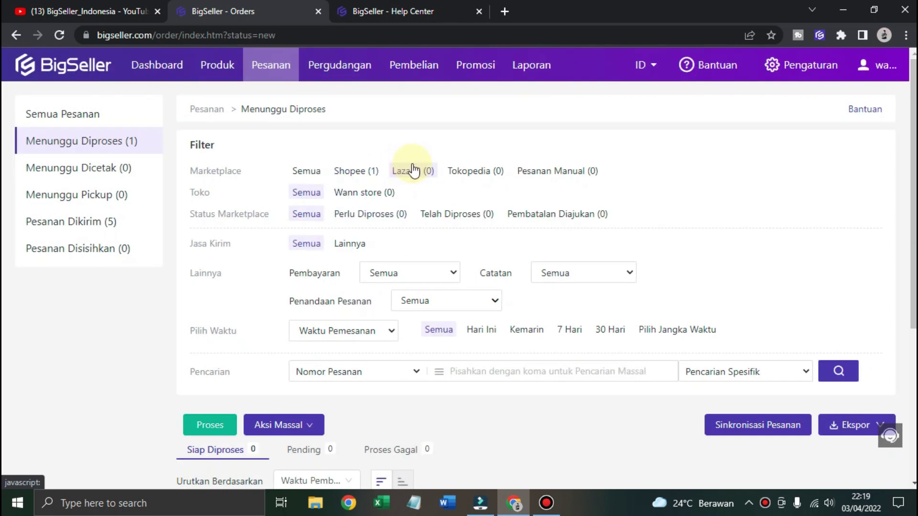
{"action": "left_click", "coordinate": [358, 173]}
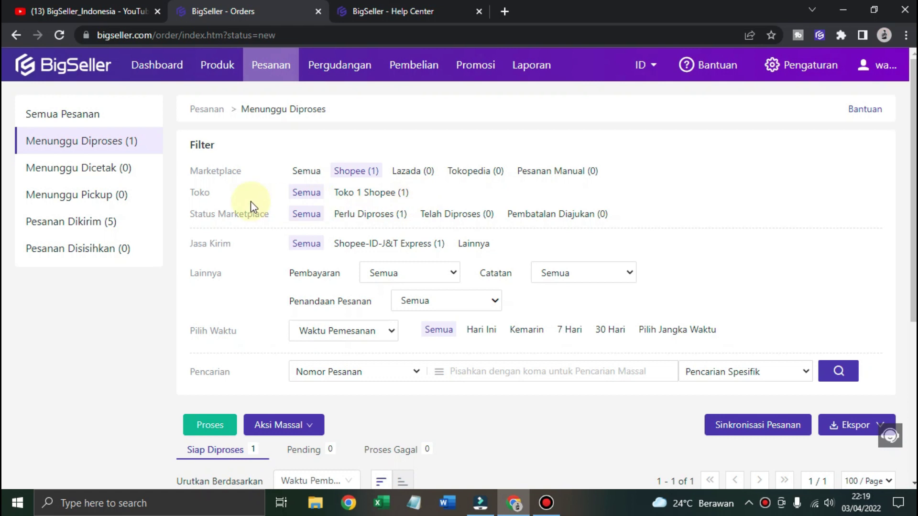
{"action": "left_click", "coordinate": [385, 196]}
Step: Narrow the list to Perlu Diproses, showing only the QIANDIN MOCCA.M order
{"action": "scroll", "coordinate": [377, 248], "scroll_direction": "down", "scroll_amount": 5}
{"action": "mouse_move", "coordinate": [298, 288]}
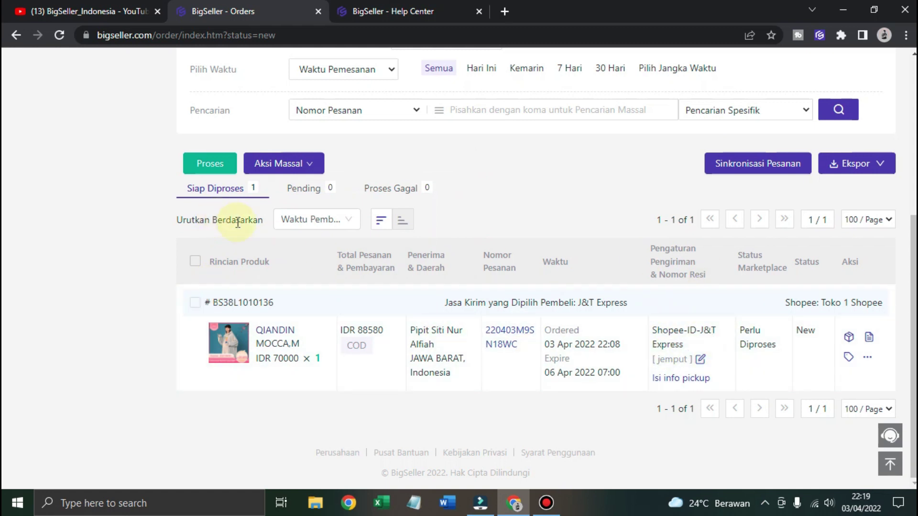
{"action": "left_click", "coordinate": [302, 173]}
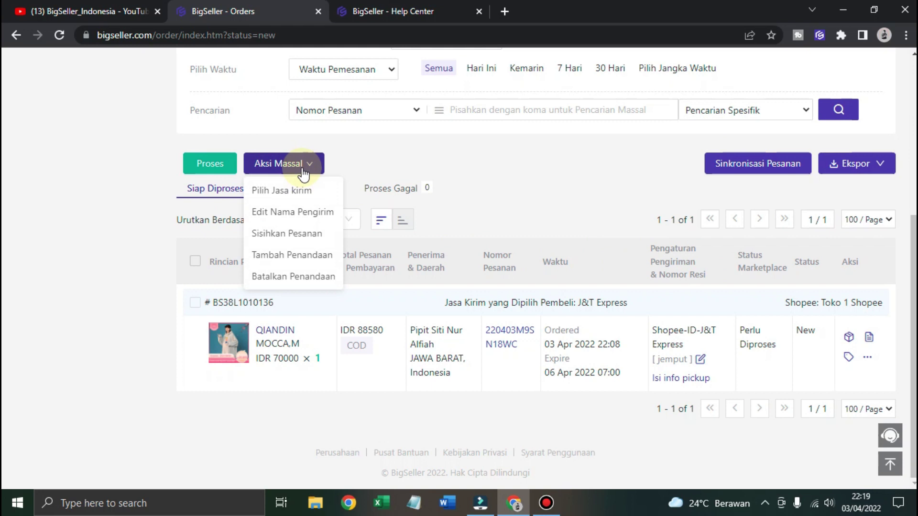
{"action": "scroll", "coordinate": [392, 161], "scroll_direction": "up", "scroll_amount": 5}
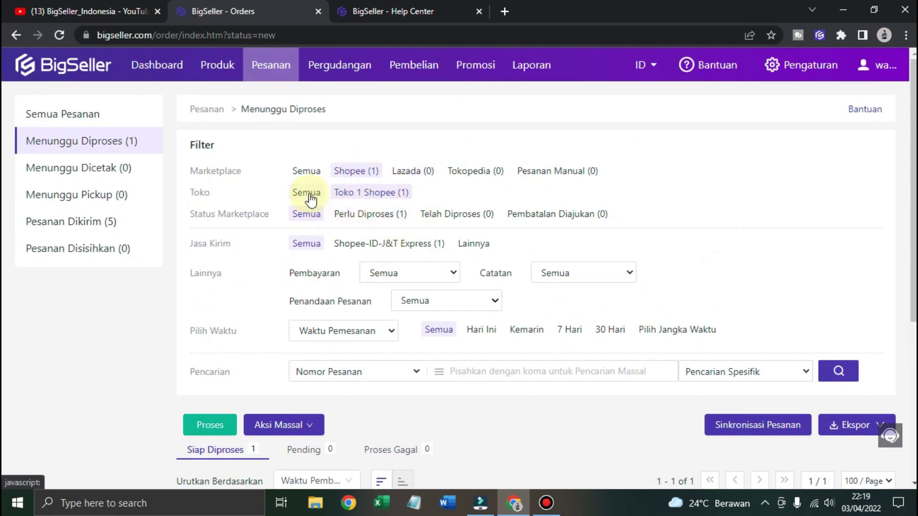
{"action": "left_click", "coordinate": [395, 217]}
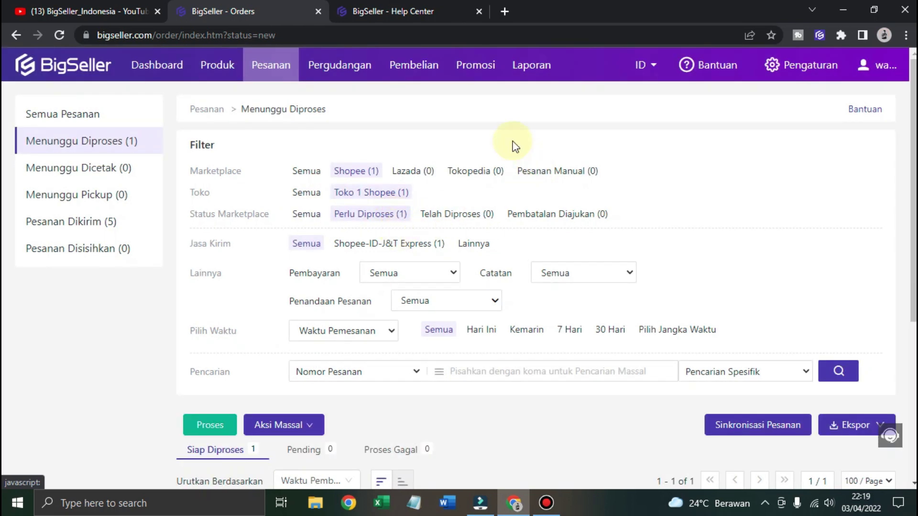
{"action": "scroll", "coordinate": [412, 208], "scroll_direction": "down", "scroll_amount": 5}
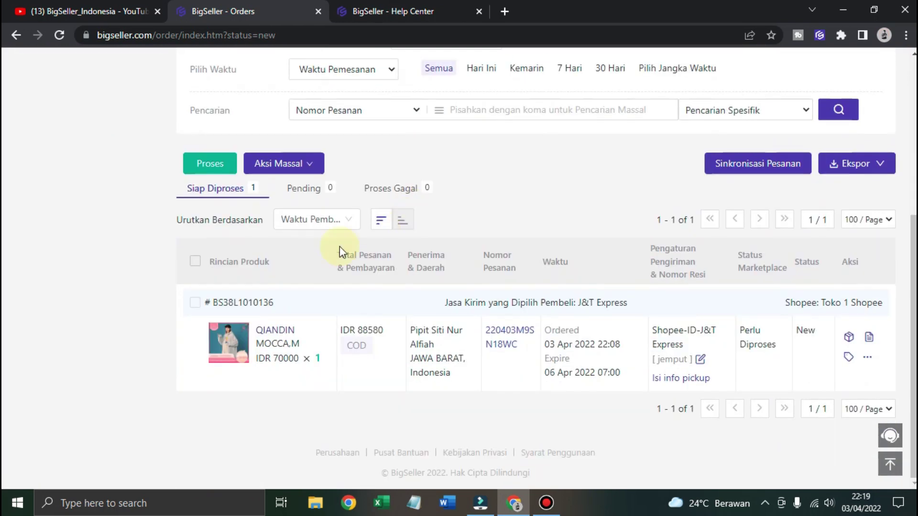
Step: Process the QIANDIN MOCCA.M order to packing with 04/04/2022 pickup and view Menunggu Dicetak
{"action": "left_click", "coordinate": [196, 303]}
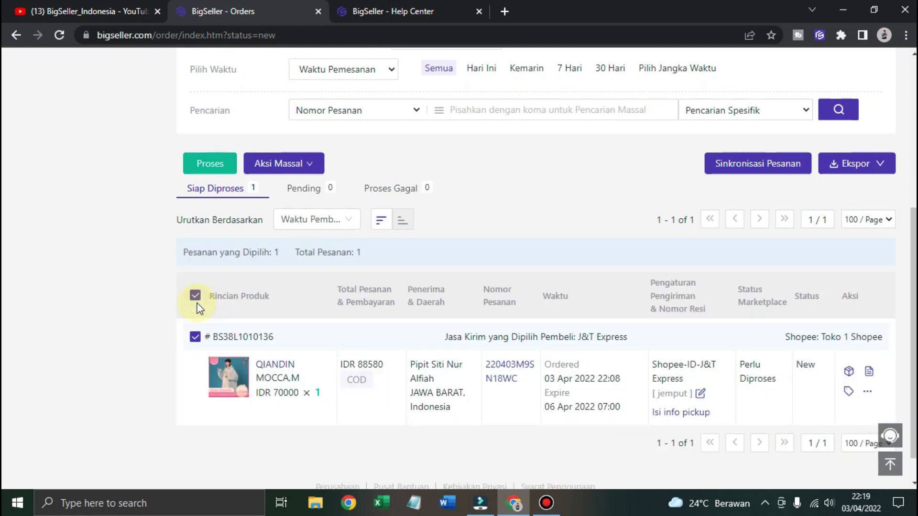
{"action": "left_click", "coordinate": [207, 166]}
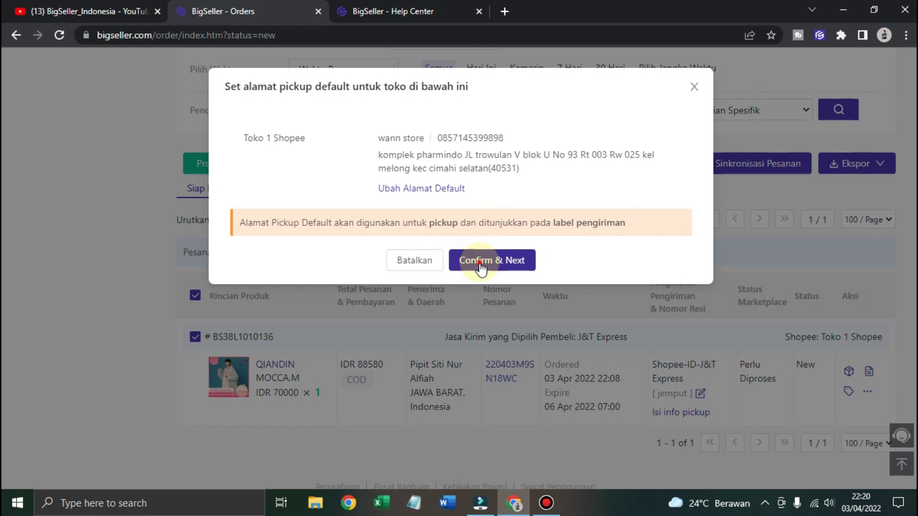
{"action": "left_click", "coordinate": [480, 264]}
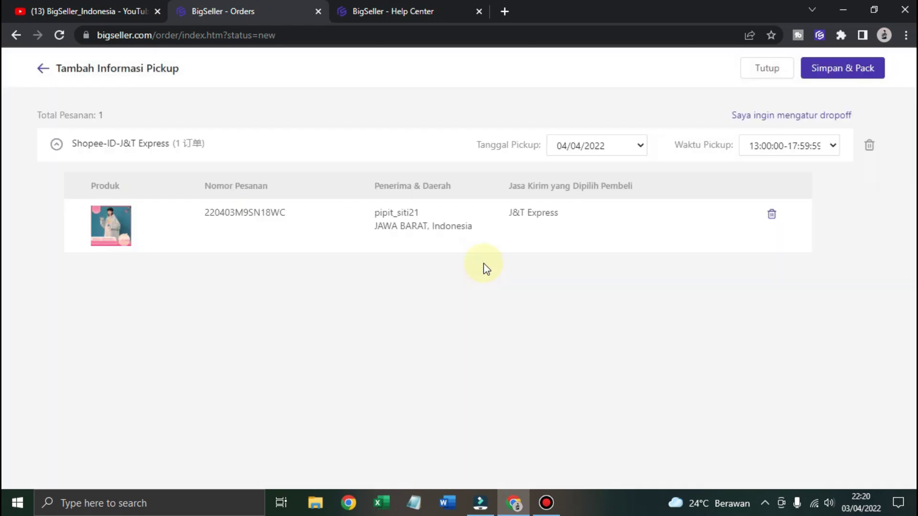
{"action": "left_click", "coordinate": [847, 75]}
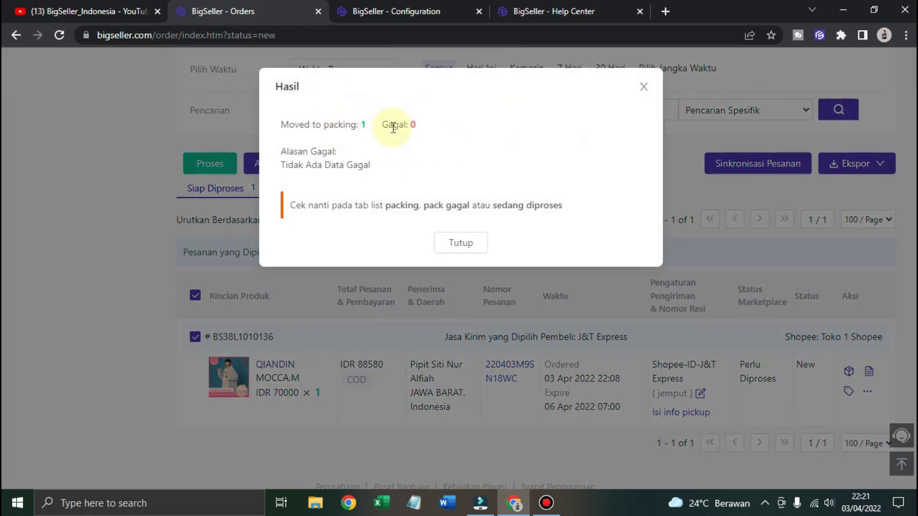
{"action": "left_click", "coordinate": [460, 243]}
{"action": "scroll", "coordinate": [455, 248], "scroll_direction": "up", "scroll_amount": 5}
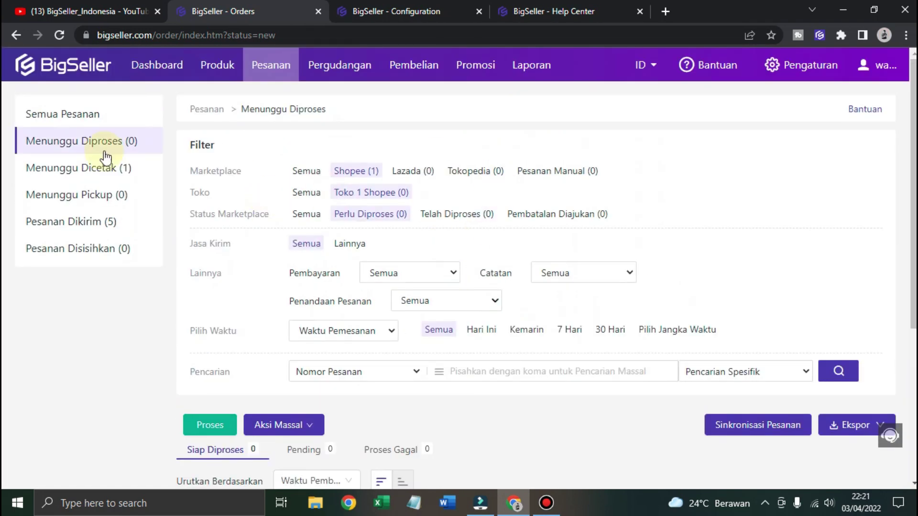
{"action": "left_click", "coordinate": [77, 172]}
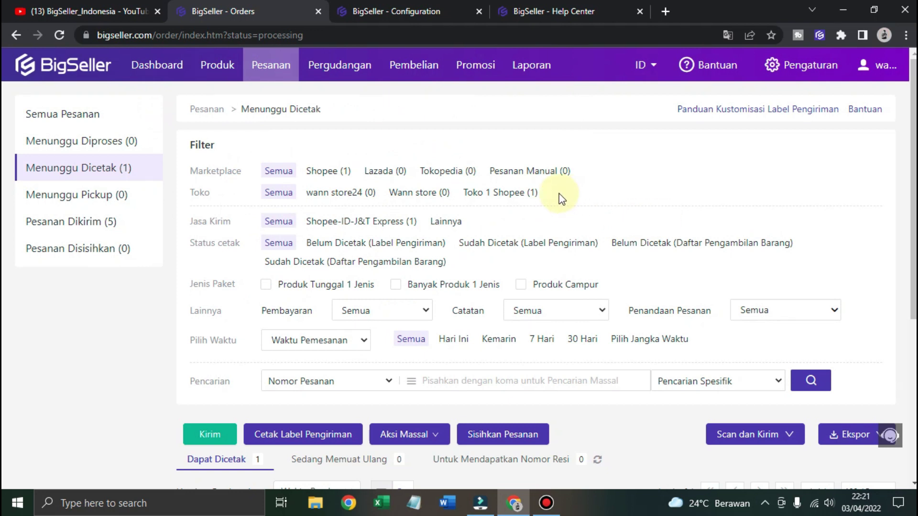
Step: Scroll through the Menunggu Dicetak list to review the order awaiting printing
{"action": "scroll", "coordinate": [576, 182], "scroll_direction": "down", "scroll_amount": 2}
{"action": "scroll", "coordinate": [576, 182], "scroll_direction": "down", "scroll_amount": 3}
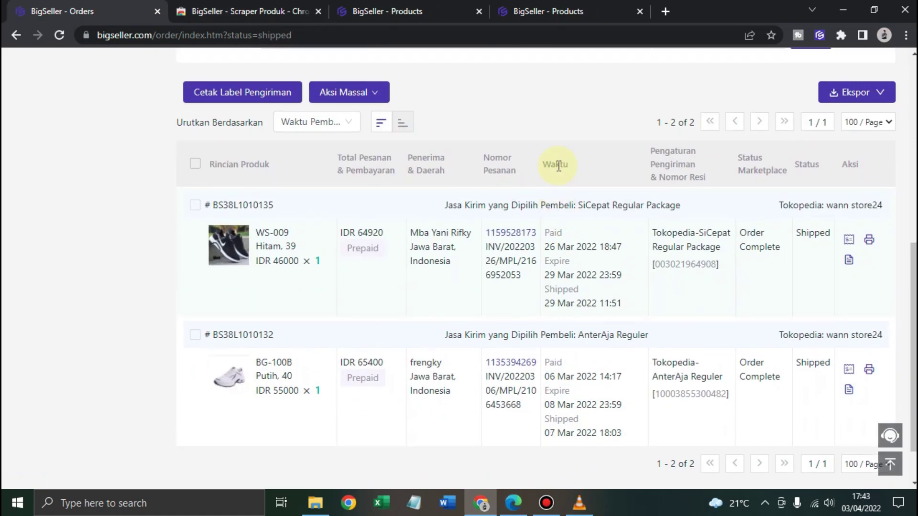
{"action": "scroll", "coordinate": [341, 177], "scroll_direction": "up", "scroll_amount": 1}
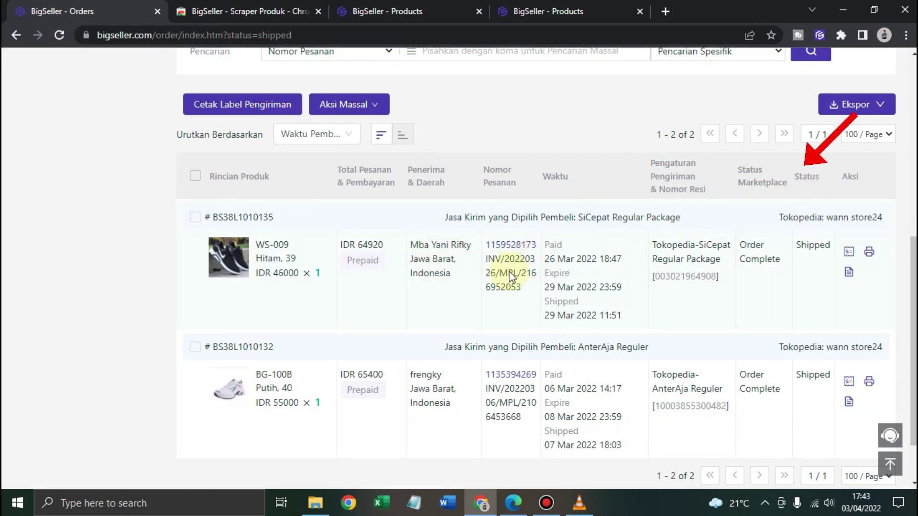
{"action": "scroll", "coordinate": [510, 277], "scroll_direction": "down", "scroll_amount": 2}
{"action": "scroll", "coordinate": [520, 322], "scroll_direction": "up", "scroll_amount": 8}
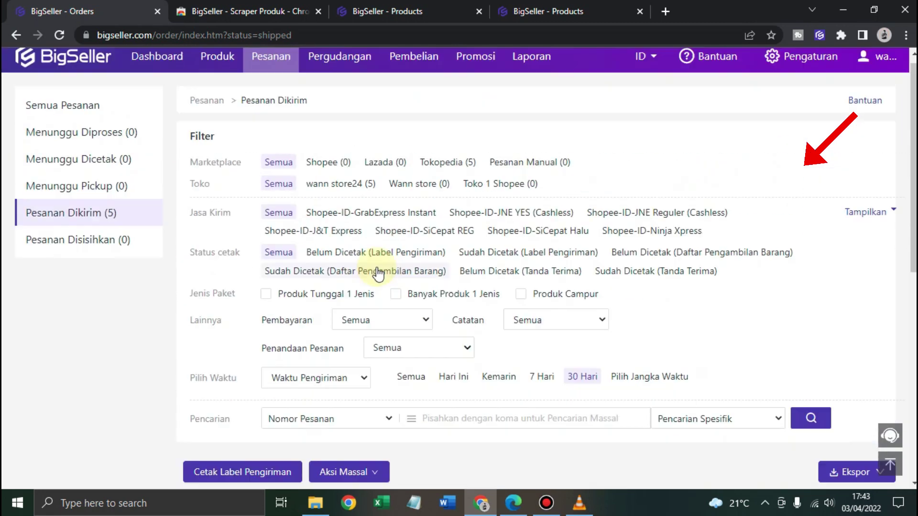
{"action": "mouse_move", "coordinate": [345, 72]}
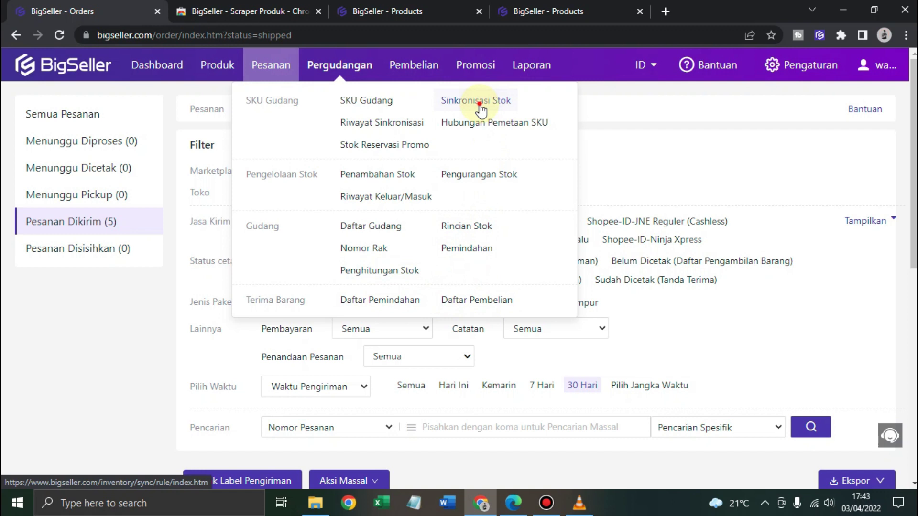
Step: Open Sinkronisasi Stok and step through the guide's four steps once
{"action": "left_click", "coordinate": [479, 108]}
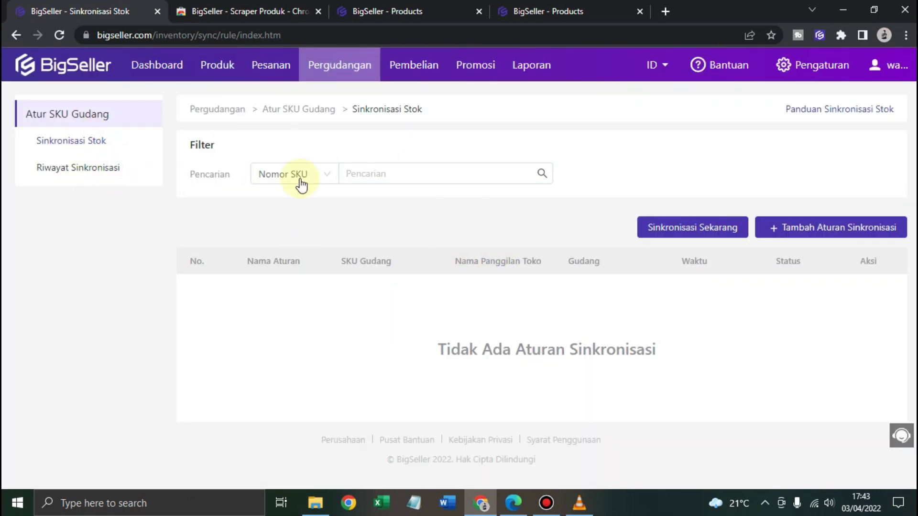
{"action": "left_click", "coordinate": [830, 113]}
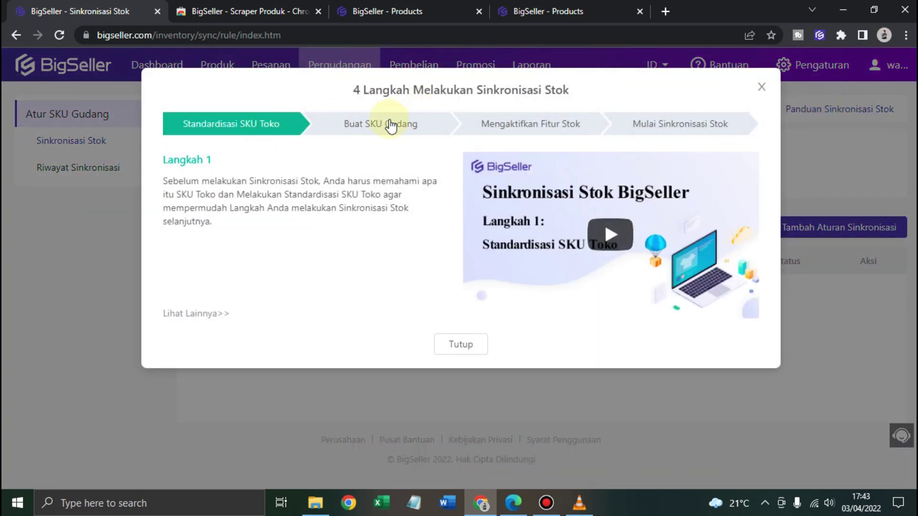
{"action": "left_click", "coordinate": [391, 124]}
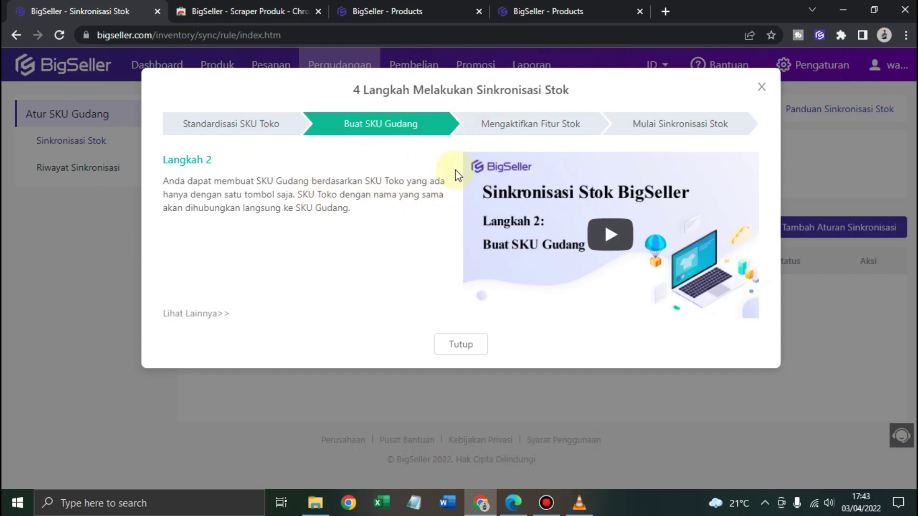
{"action": "left_click", "coordinate": [531, 135]}
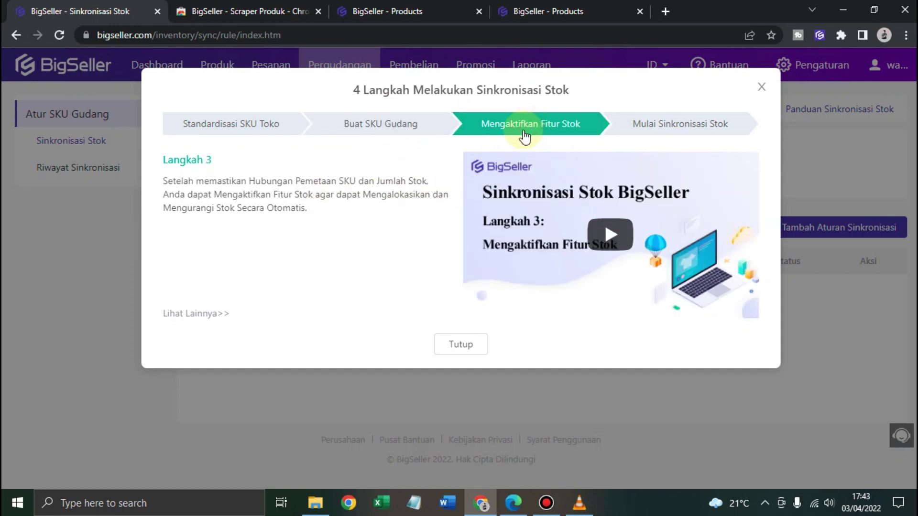
{"action": "left_click", "coordinate": [681, 127]}
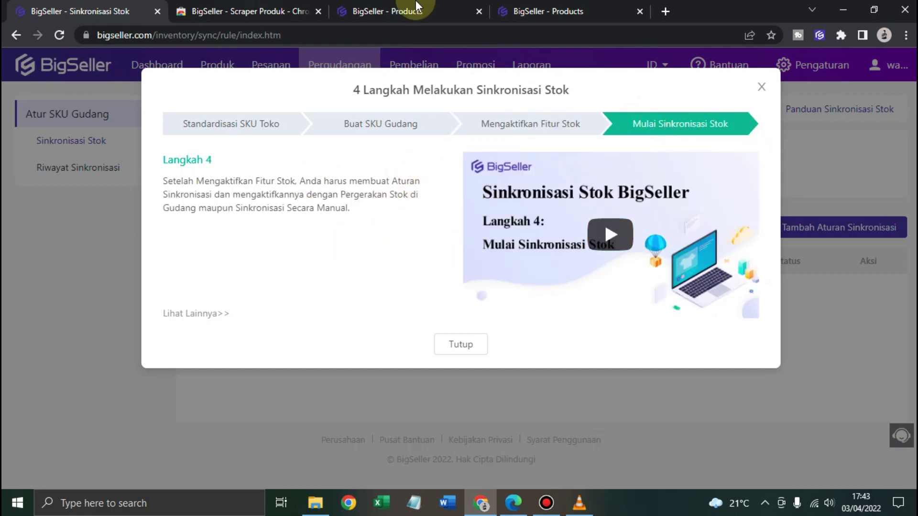
Step: Revisit guide steps 1 through 4 again, then close the stock sync guide
{"action": "left_click", "coordinate": [254, 136]}
{"action": "left_click", "coordinate": [409, 128]}
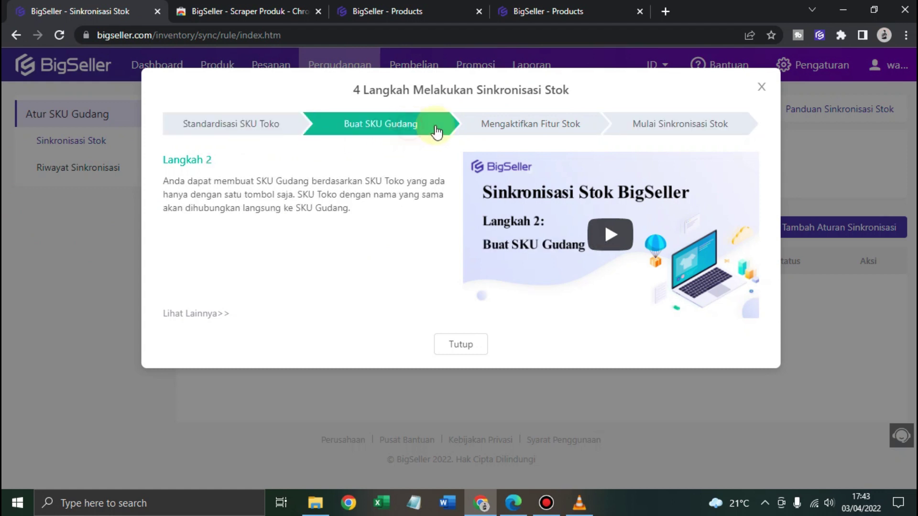
{"action": "left_click", "coordinate": [578, 128]}
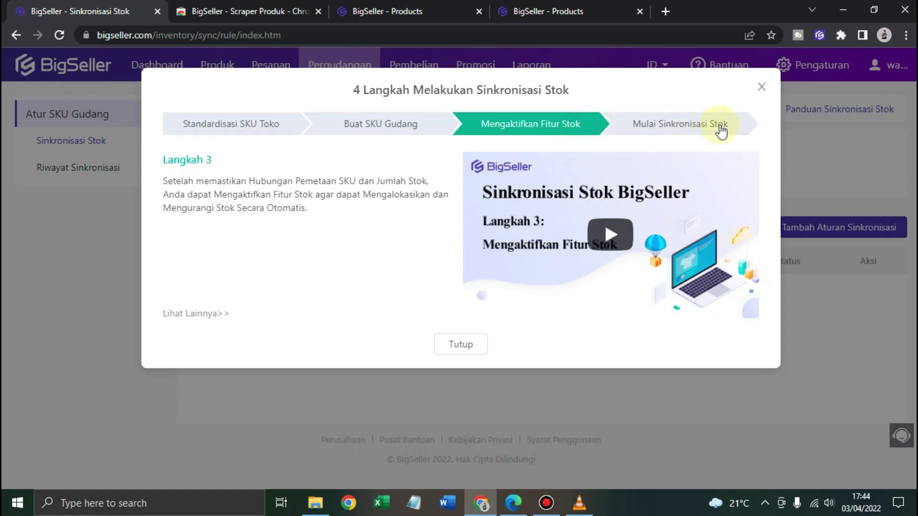
{"action": "left_click", "coordinate": [697, 127]}
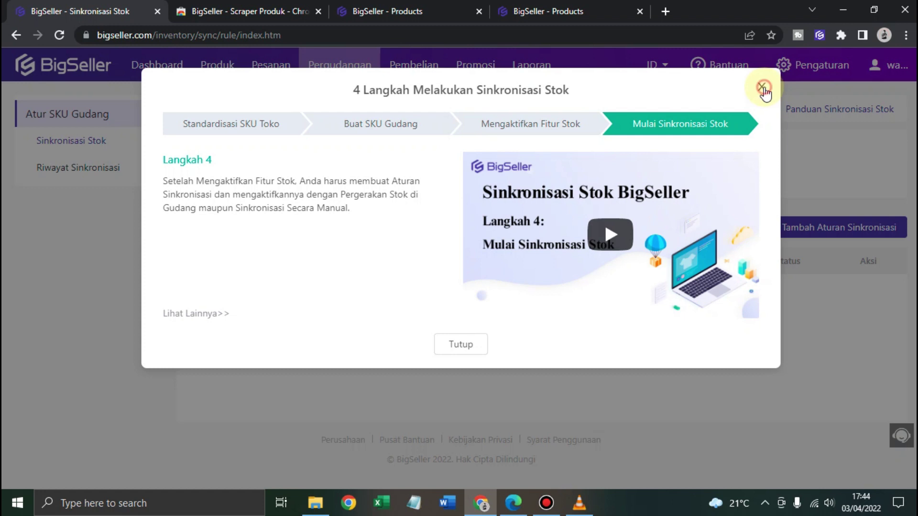
{"action": "left_click", "coordinate": [762, 88]}
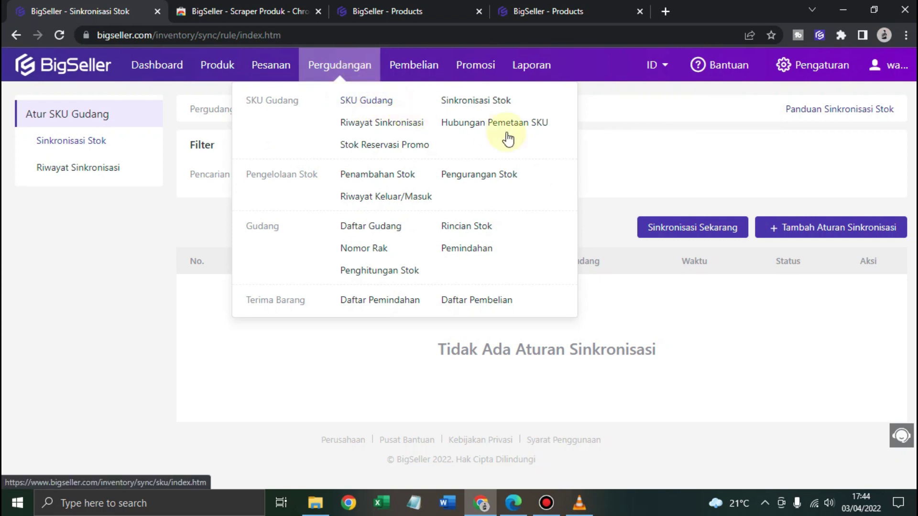
Step: From Bantuan, open Pusat Bantuan's Video Tutorial section and show the Pergudangan category videos
{"action": "mouse_move", "coordinate": [719, 66]}
{"action": "left_click", "coordinate": [689, 99]}
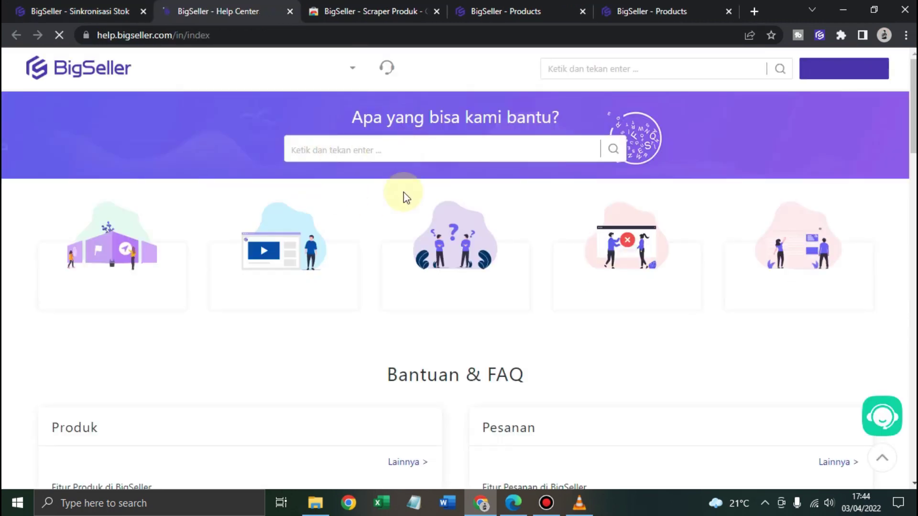
{"action": "left_click", "coordinate": [337, 265]}
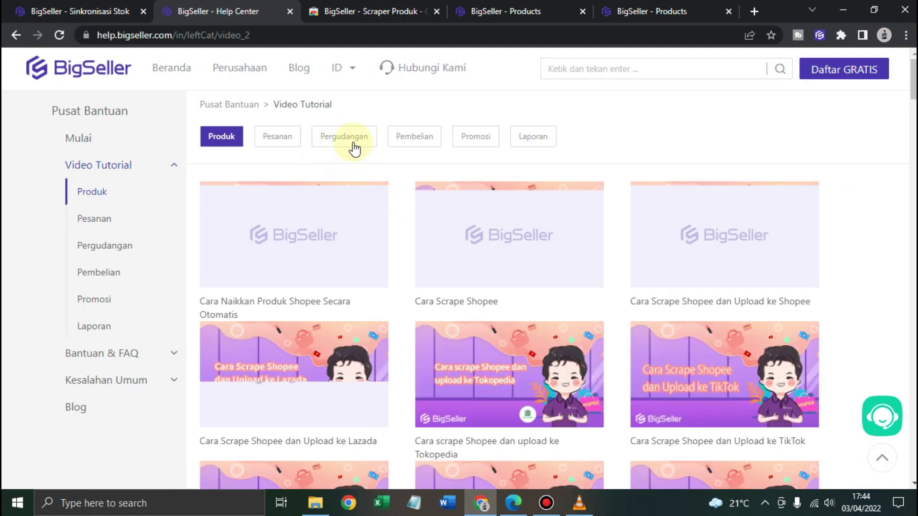
{"action": "scroll", "coordinate": [371, 199], "scroll_direction": "down", "scroll_amount": 5}
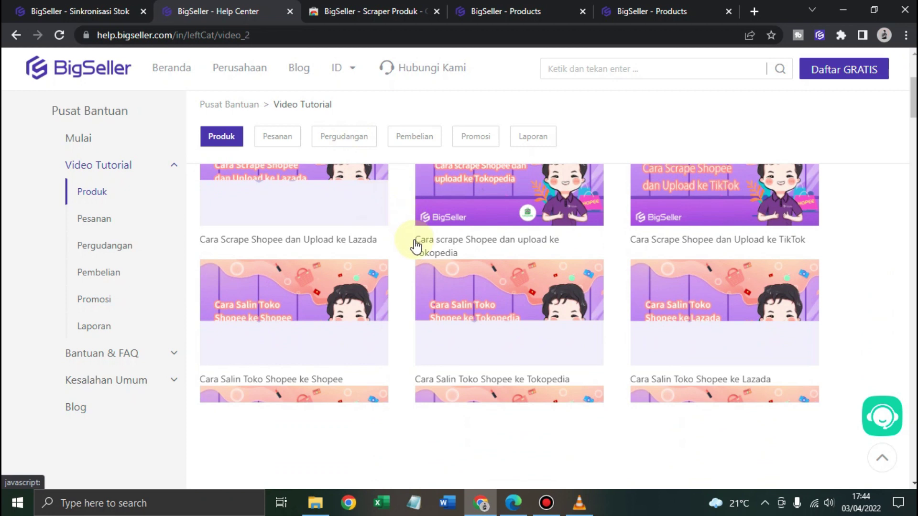
{"action": "scroll", "coordinate": [394, 262], "scroll_direction": "up", "scroll_amount": 4}
{"action": "left_click", "coordinate": [347, 139]}
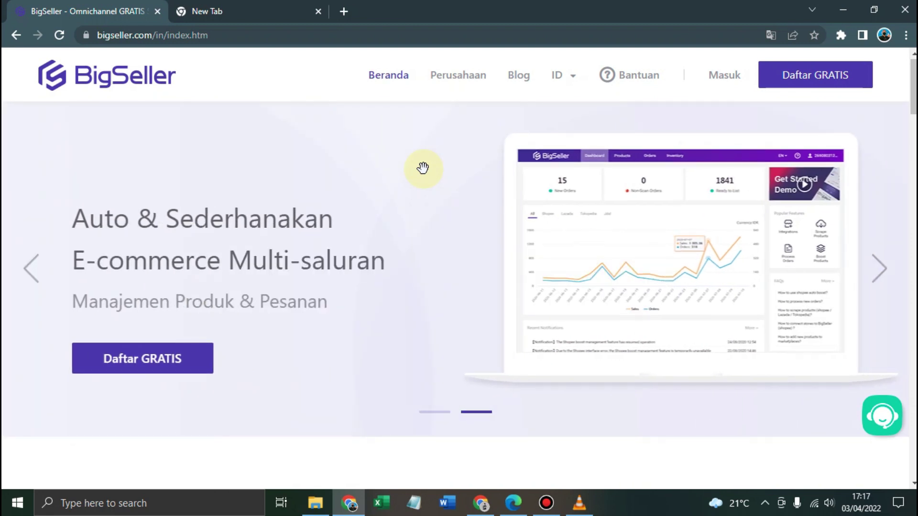
{"action": "scroll", "coordinate": [423, 167], "scroll_direction": "down", "scroll_amount": 4}
{"action": "scroll", "coordinate": [422, 167], "scroll_direction": "down", "scroll_amount": 3}
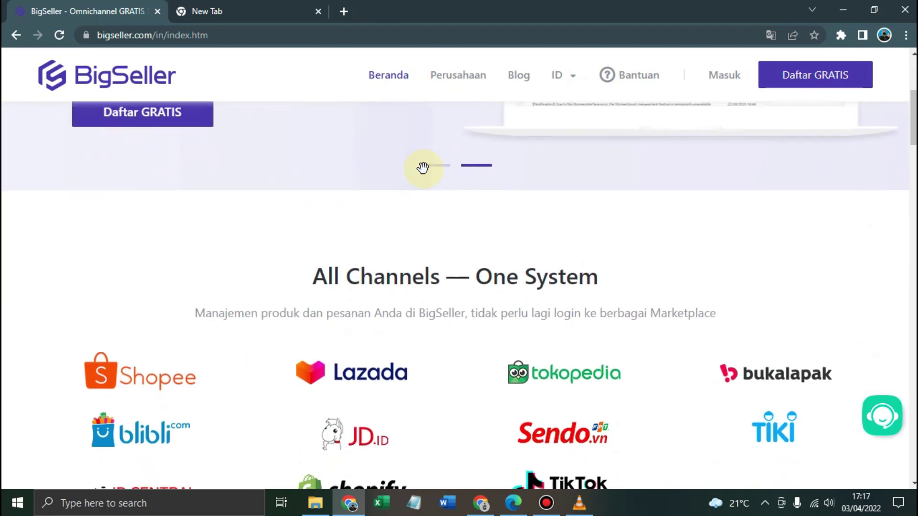
{"action": "scroll", "coordinate": [423, 170], "scroll_direction": "down", "scroll_amount": 4}
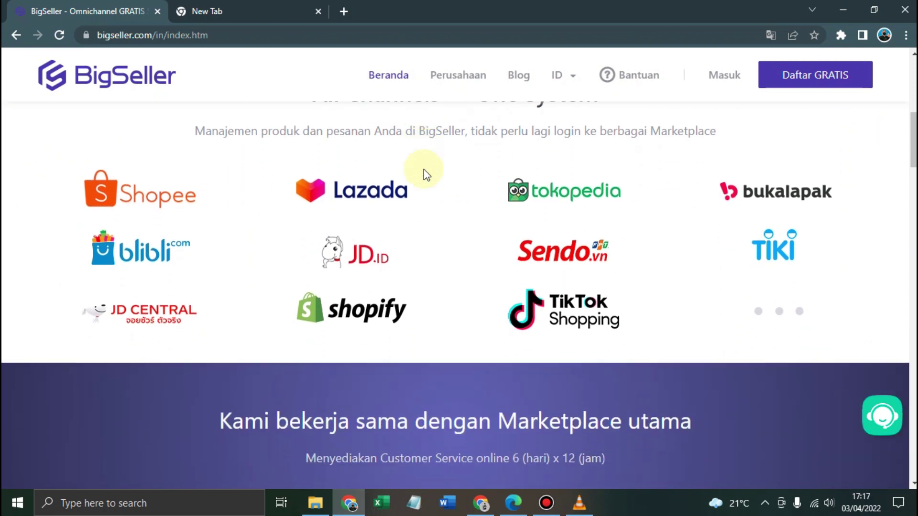
{"action": "scroll", "coordinate": [424, 172], "scroll_direction": "up", "scroll_amount": 3}
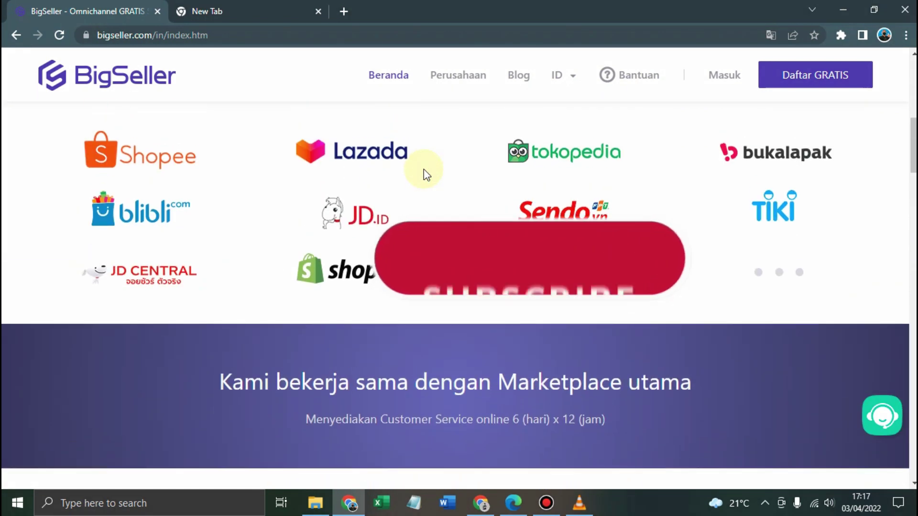